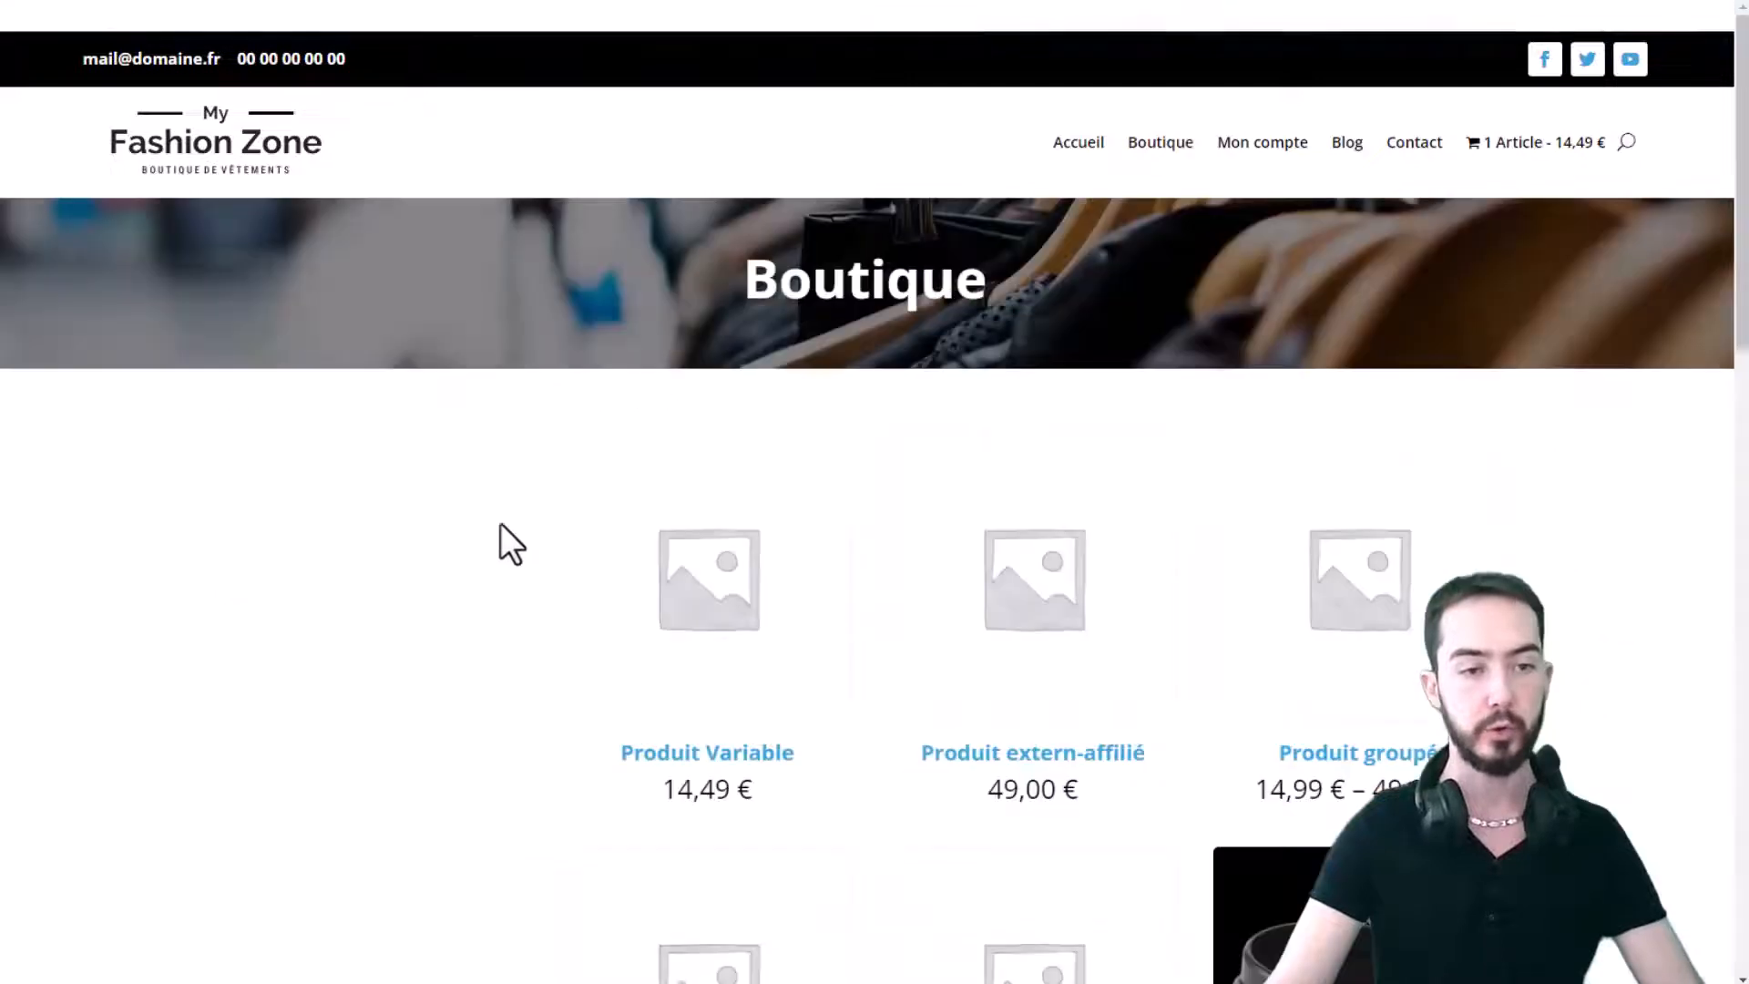
- Open the "Produit Variable" product page in the shop and choose size M to preview that variation's image
click(834, 469)
scroll(753, 450, down, 2)
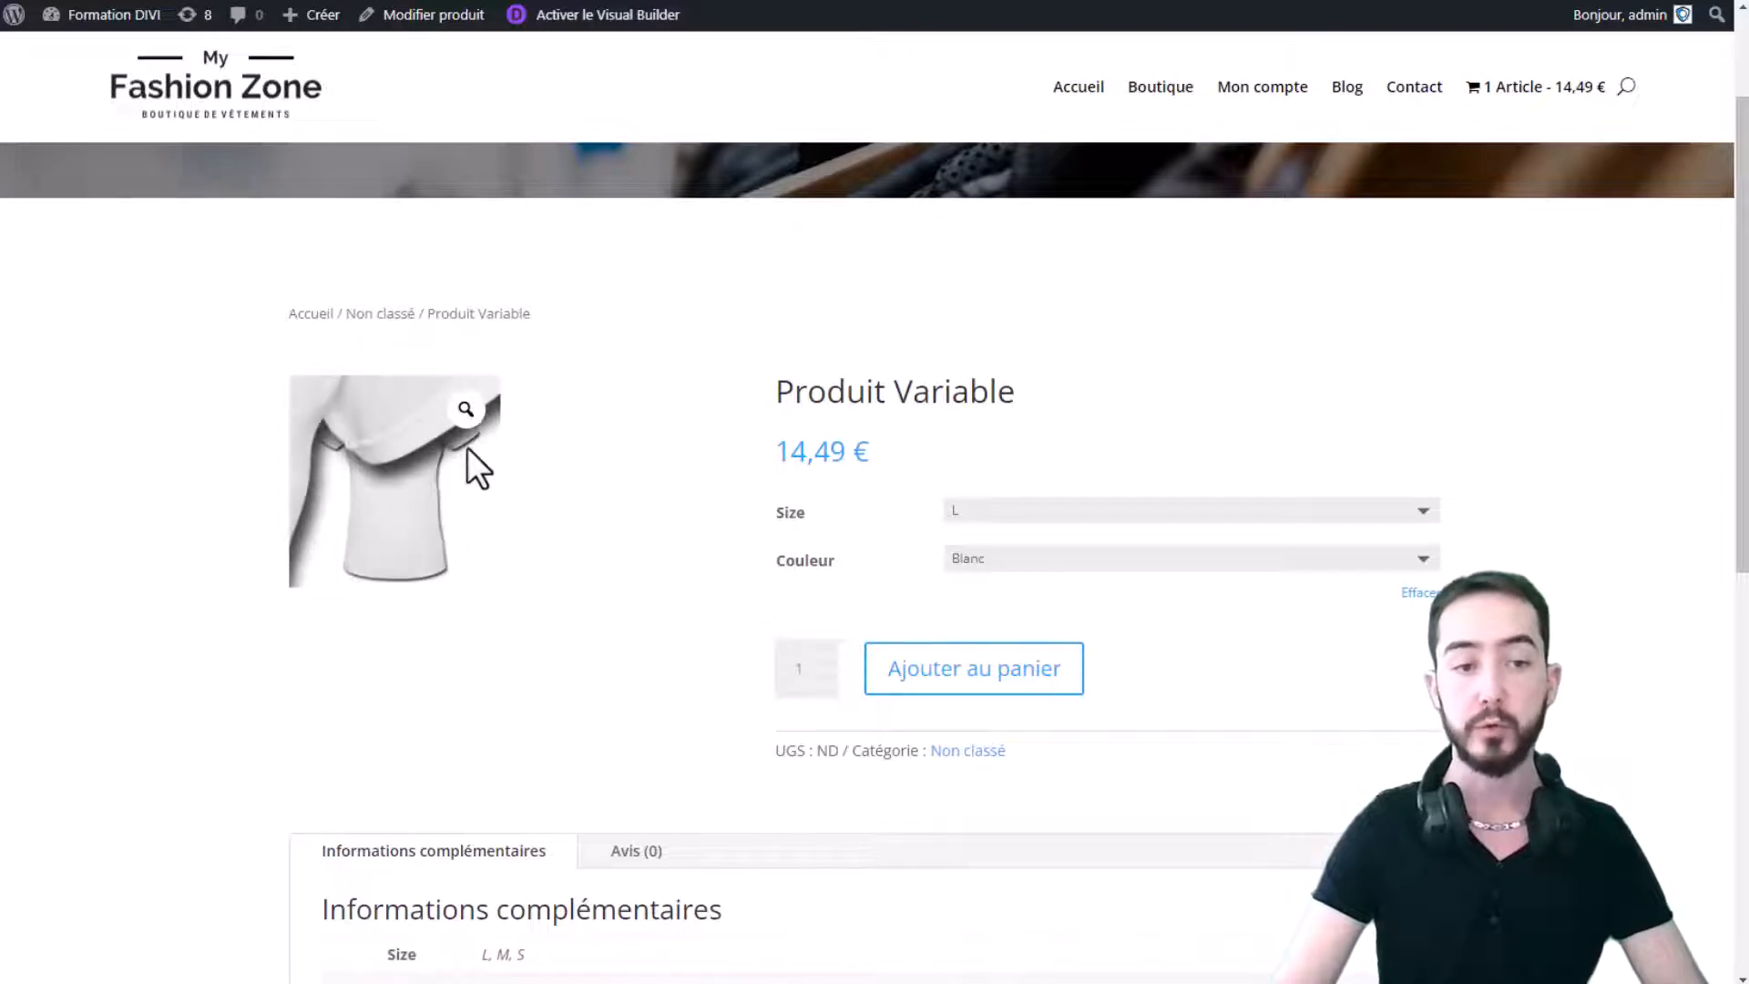
click(1118, 512)
click(1036, 577)
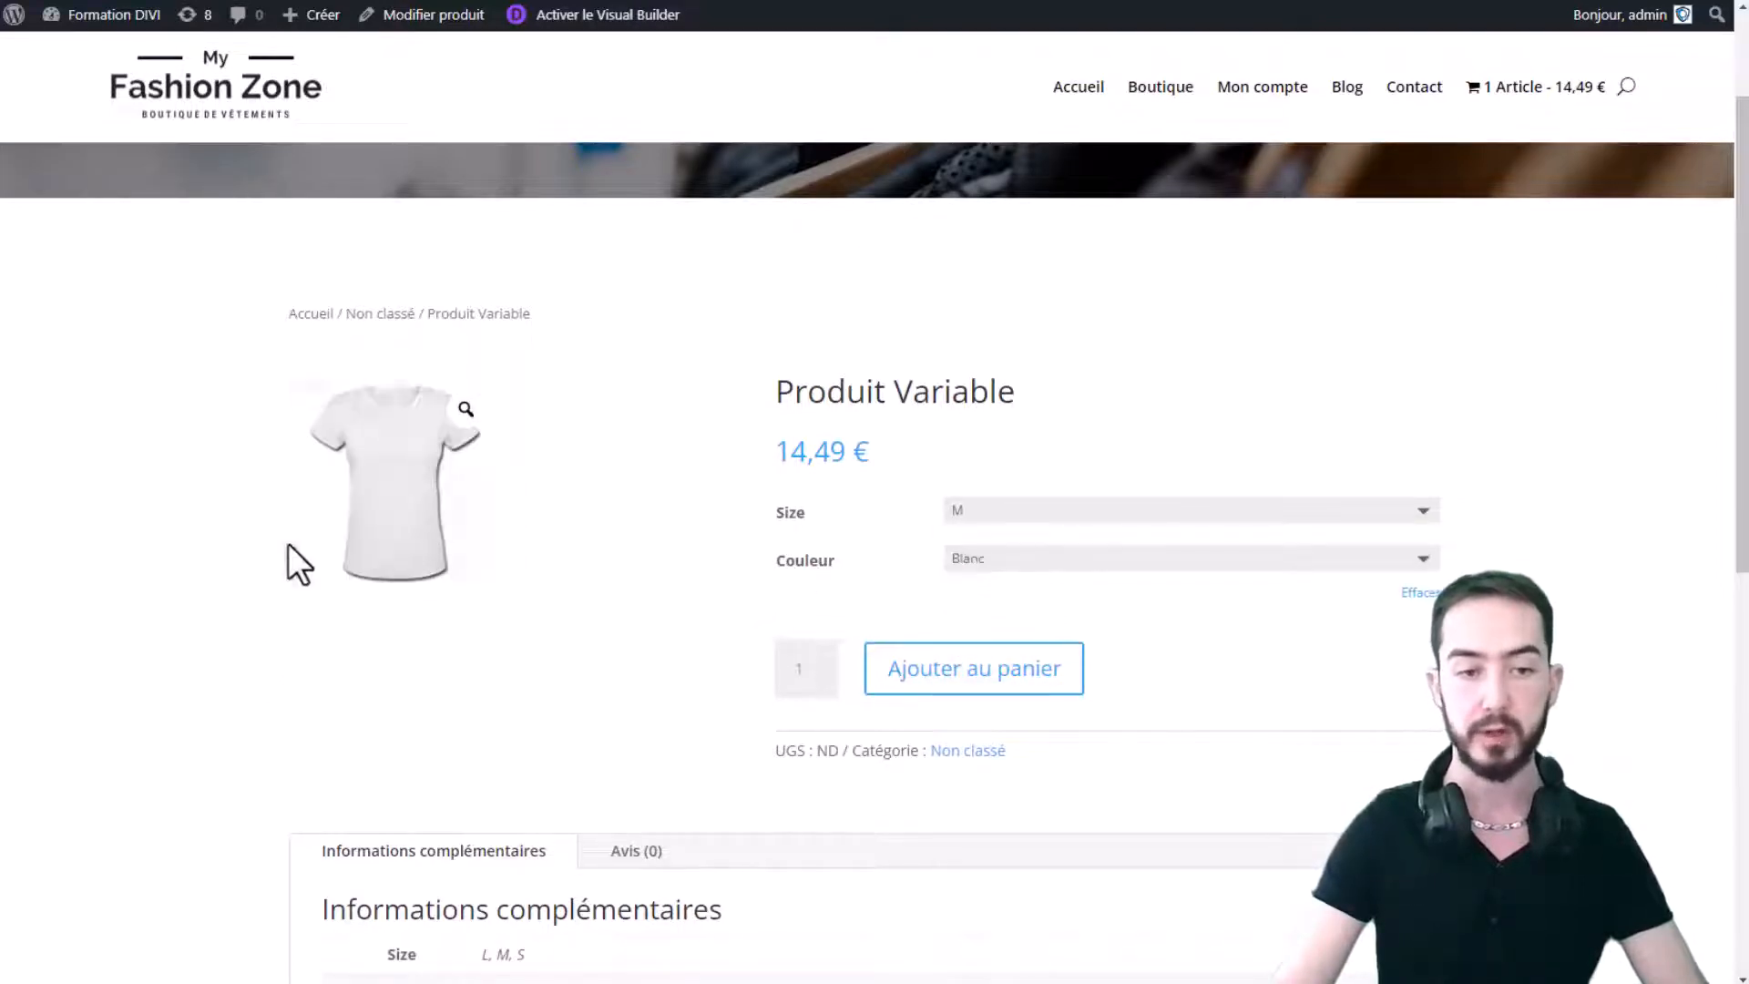
- Preview the black shirt variation by setting the colour to Noir and the size to L
click(1071, 558)
click(1019, 614)
click(1044, 512)
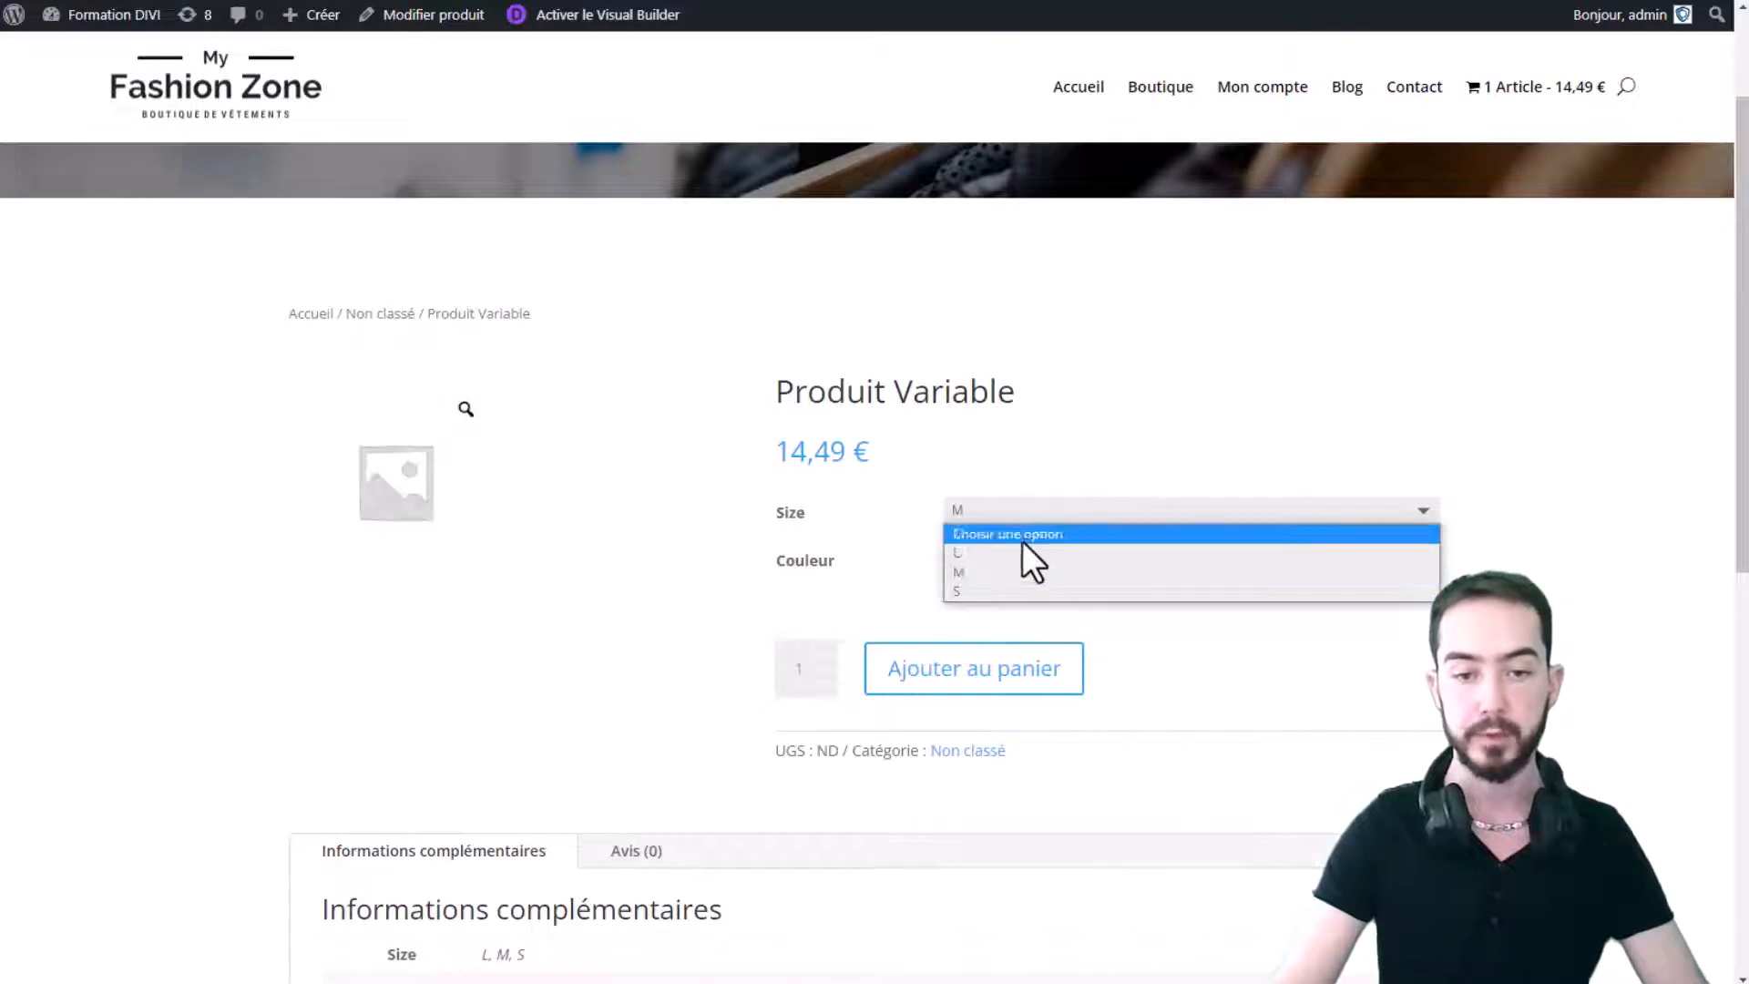
click(1019, 546)
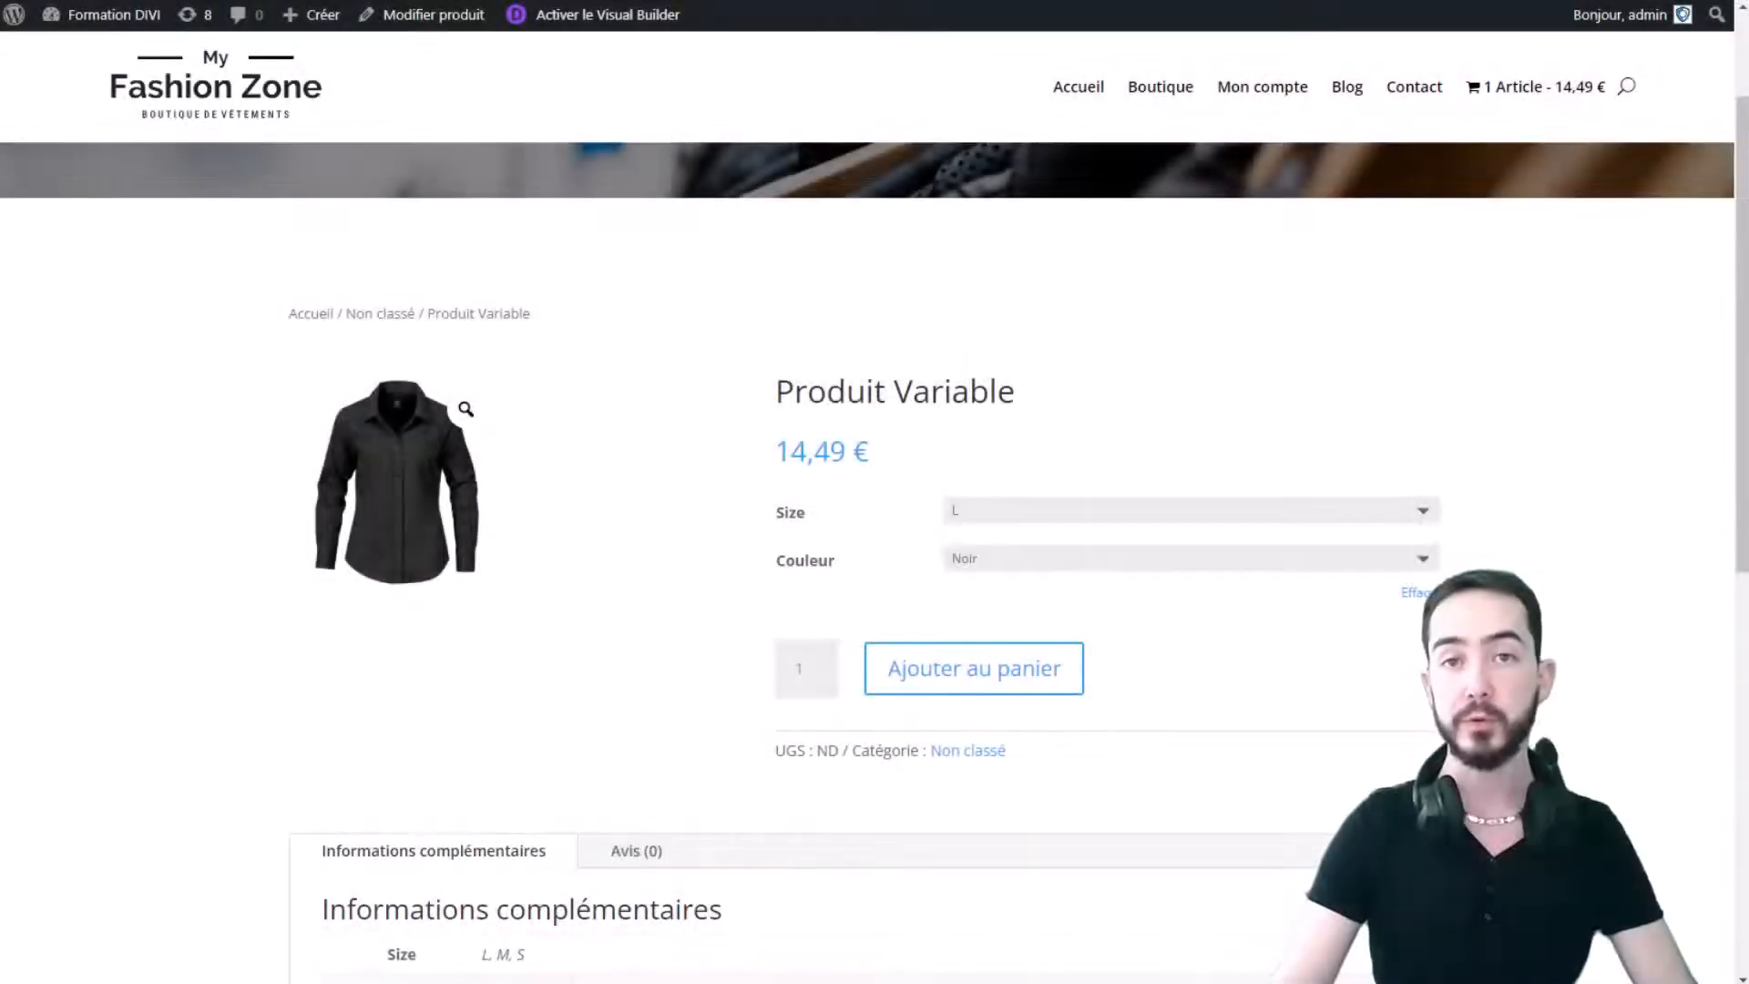
- Open the site's list of installed extensions and copy "Additional Variation" from the variation images gallery plugin's name
click(63, 53)
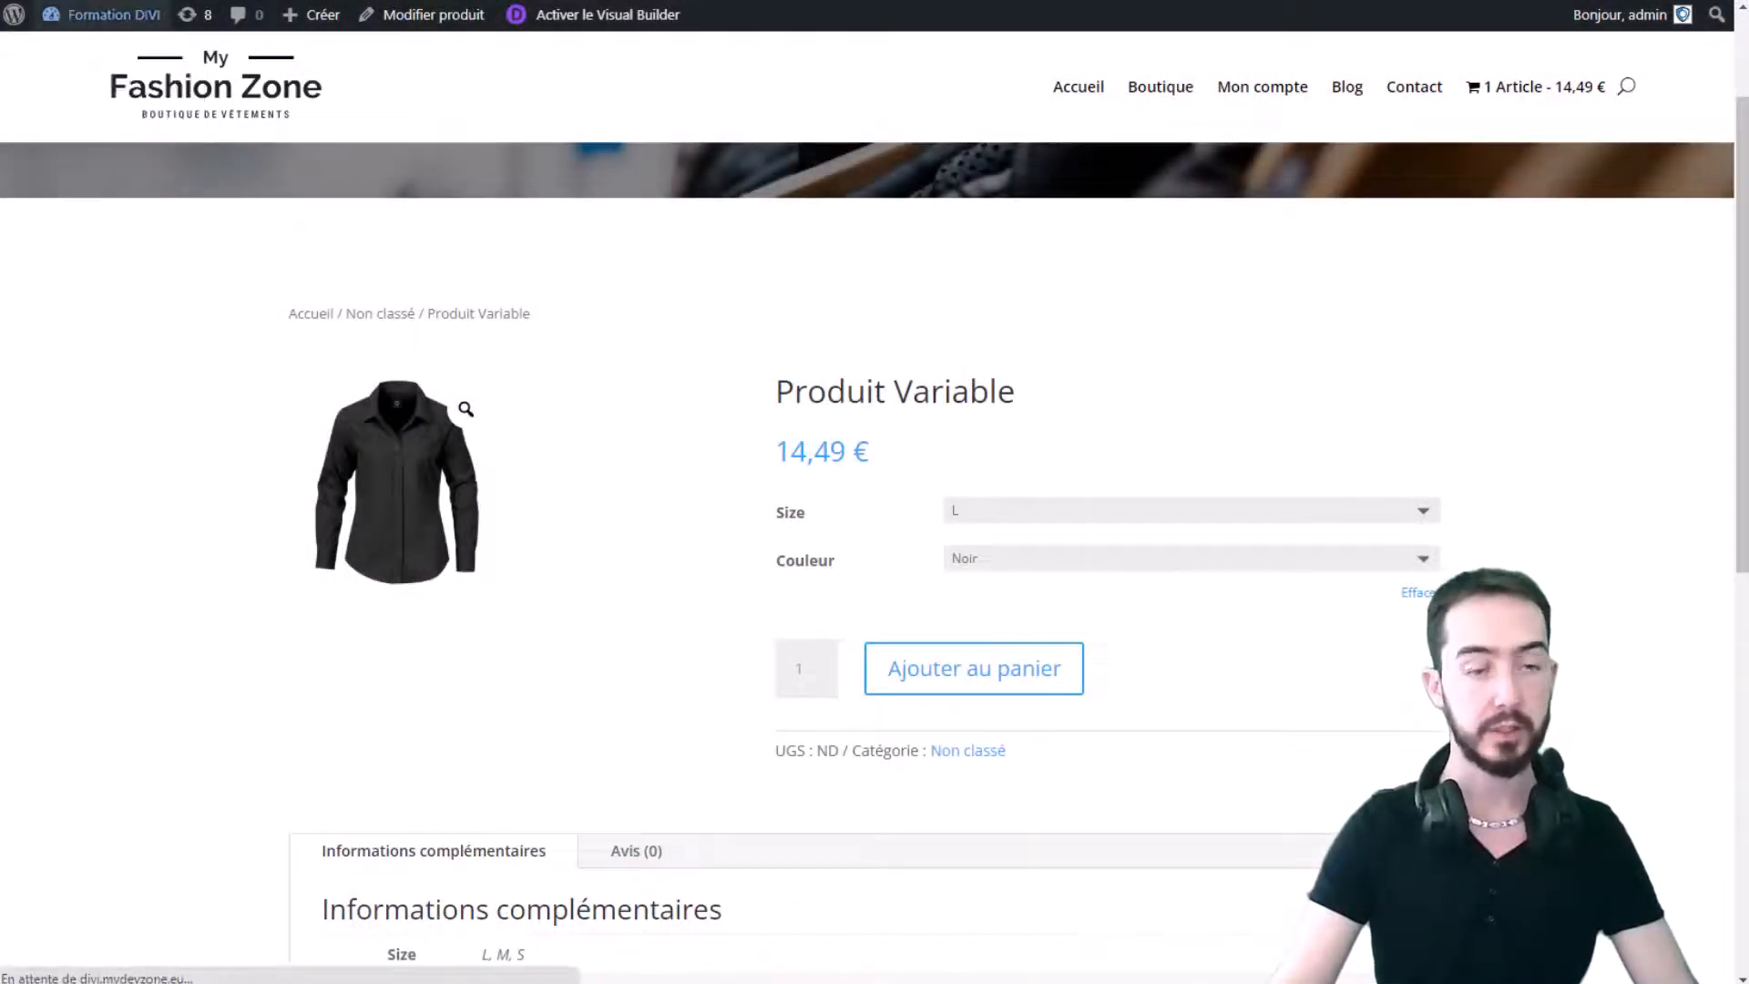
click(69, 759)
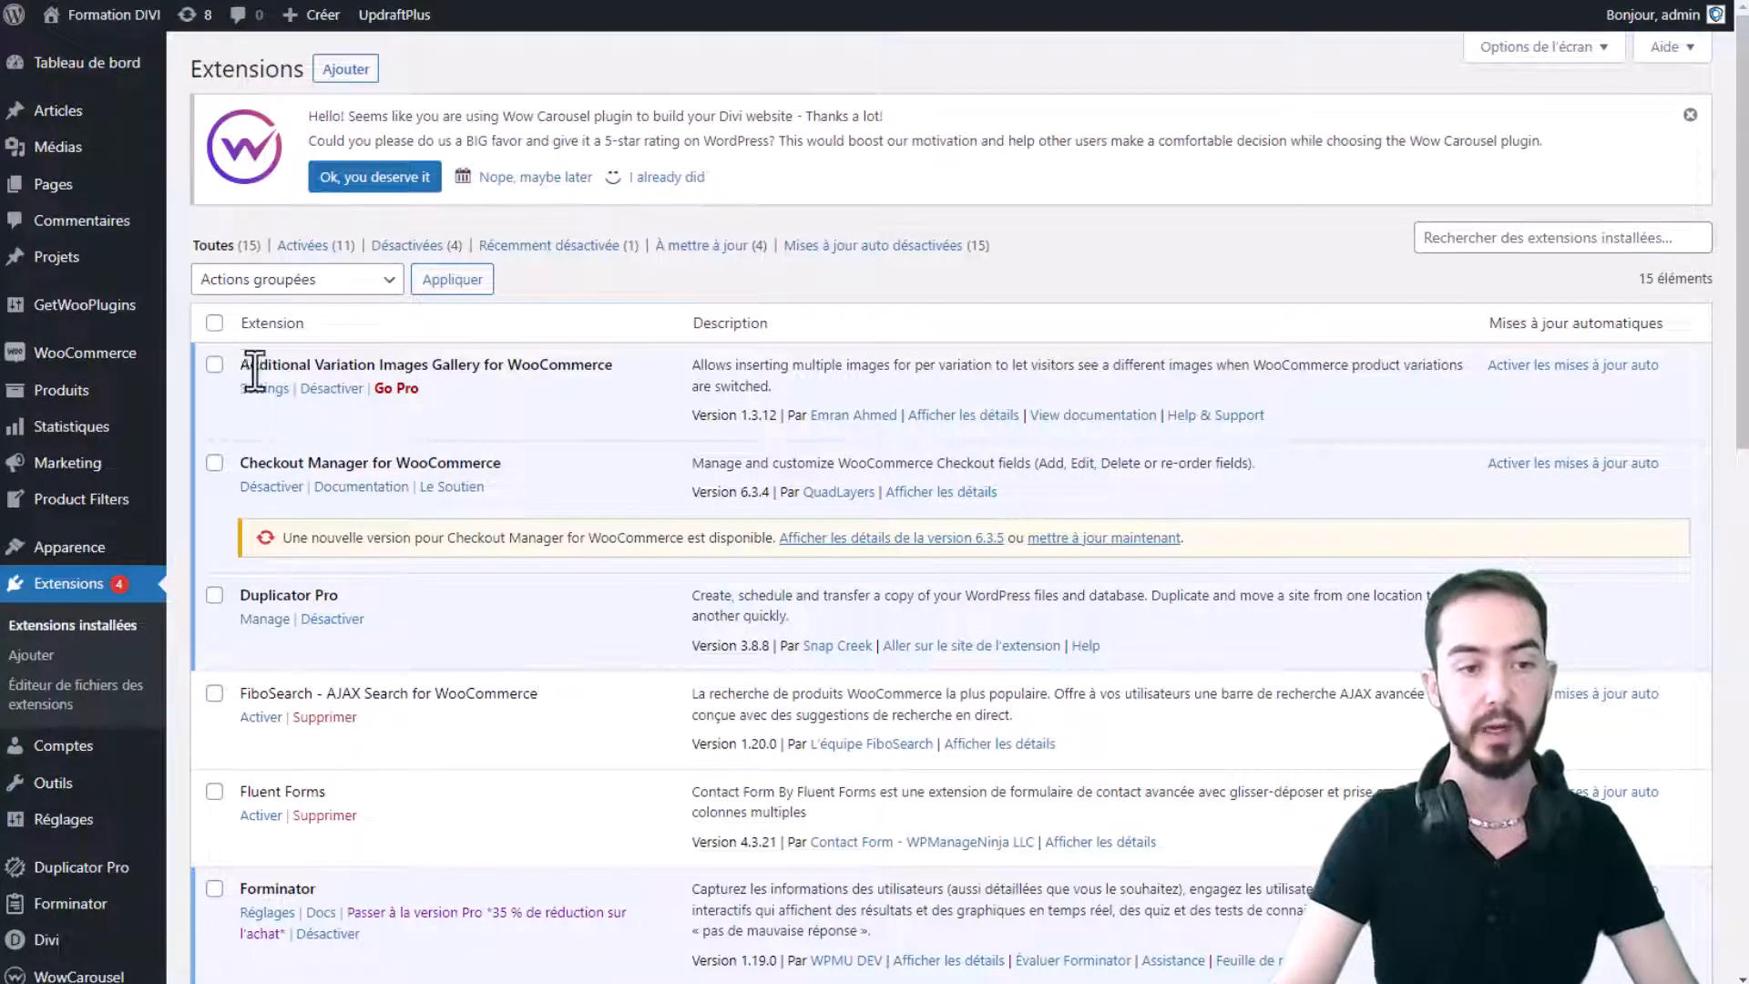
drag(254, 372, 531, 379)
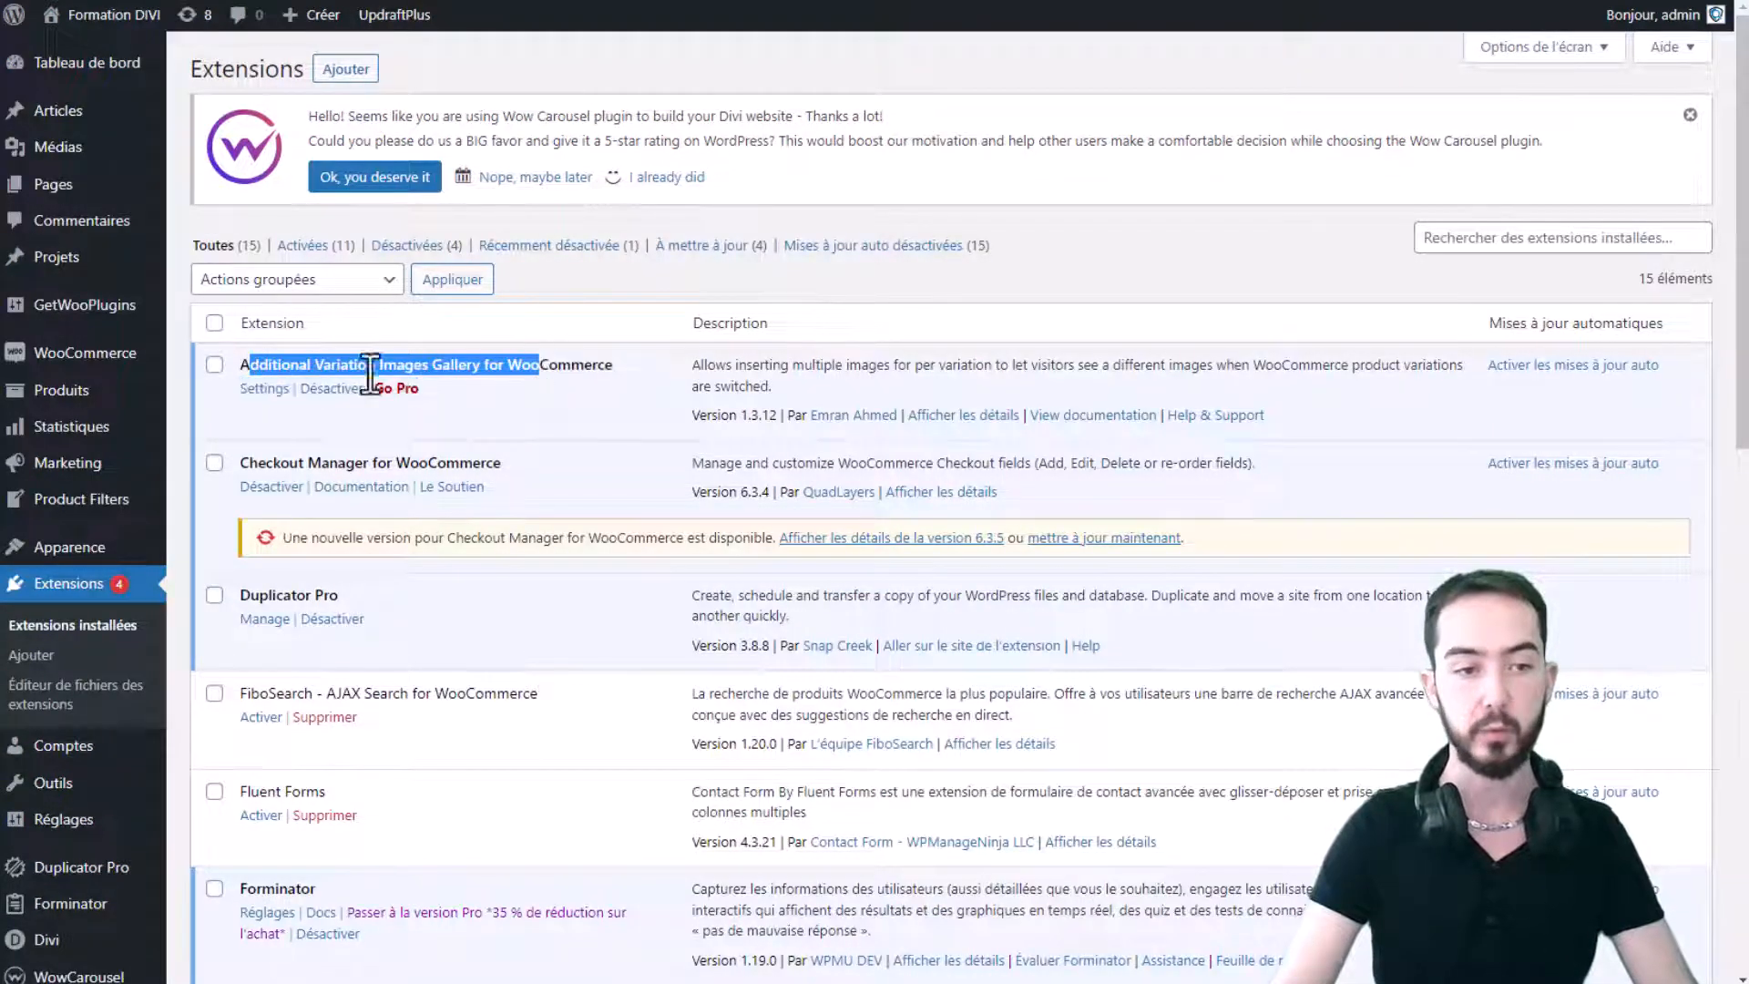
click(266, 363)
drag(239, 366, 355, 371)
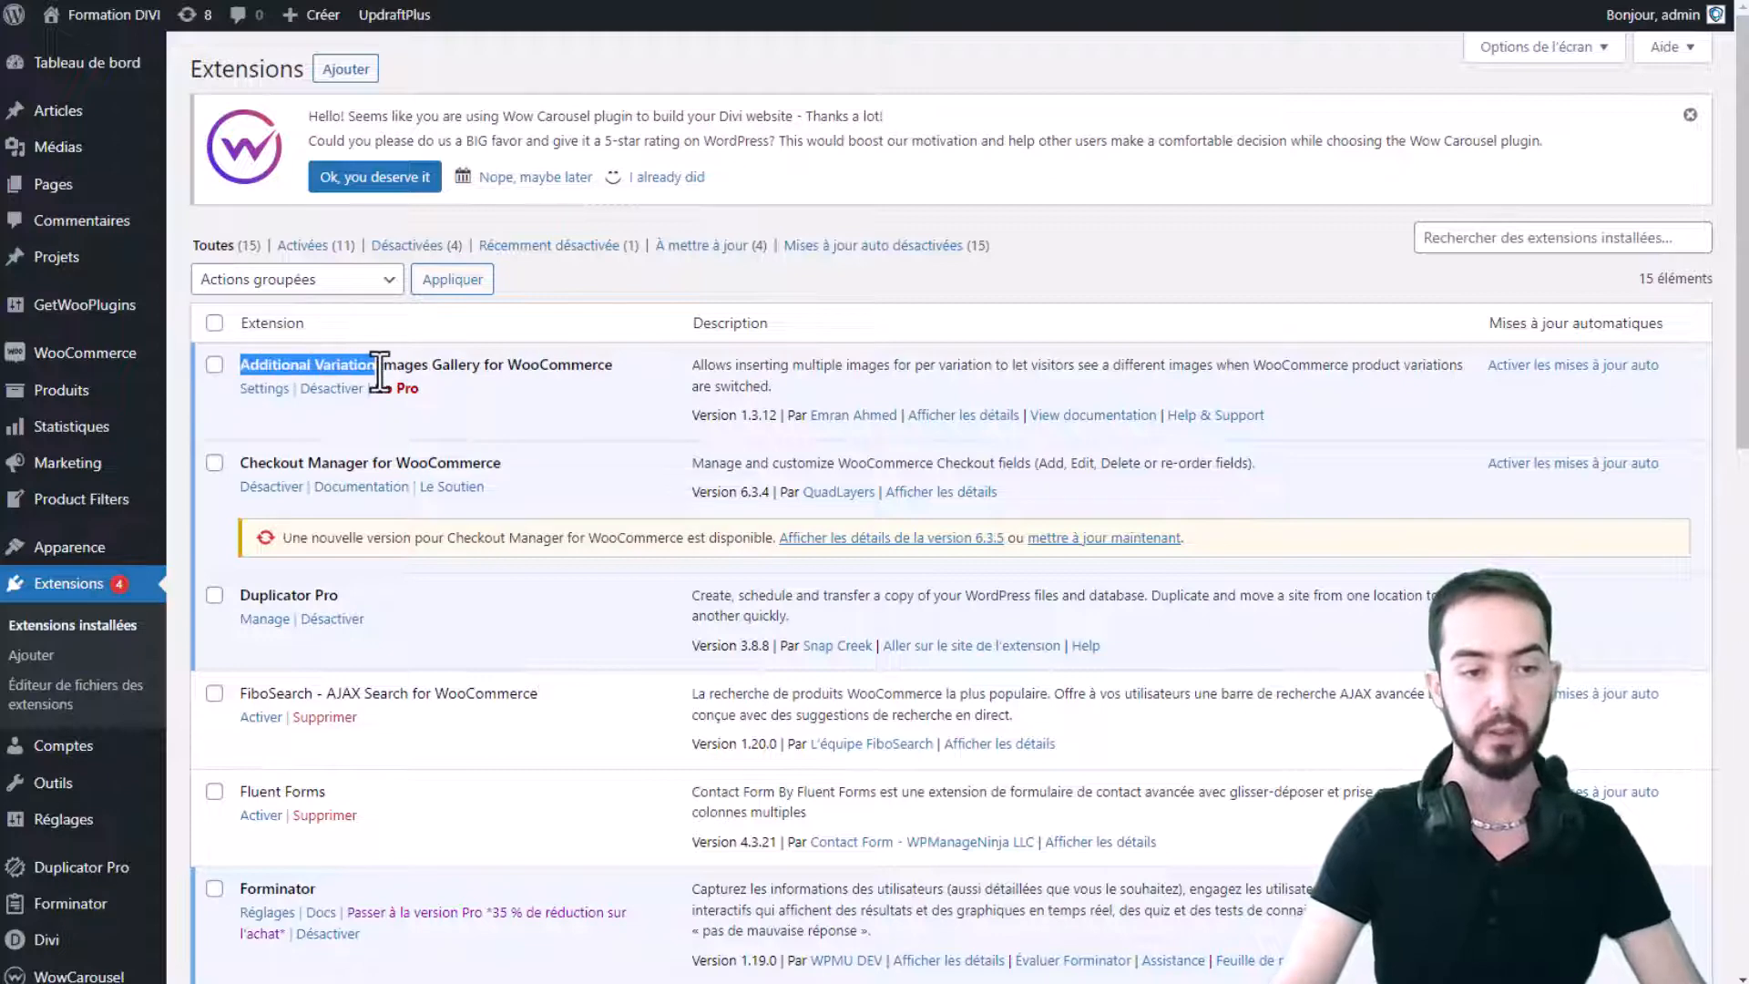
- Search for "Additional Variation" among the installed extensions and in the directory for adding new extensions
click(1427, 235)
text(Additional Variation)
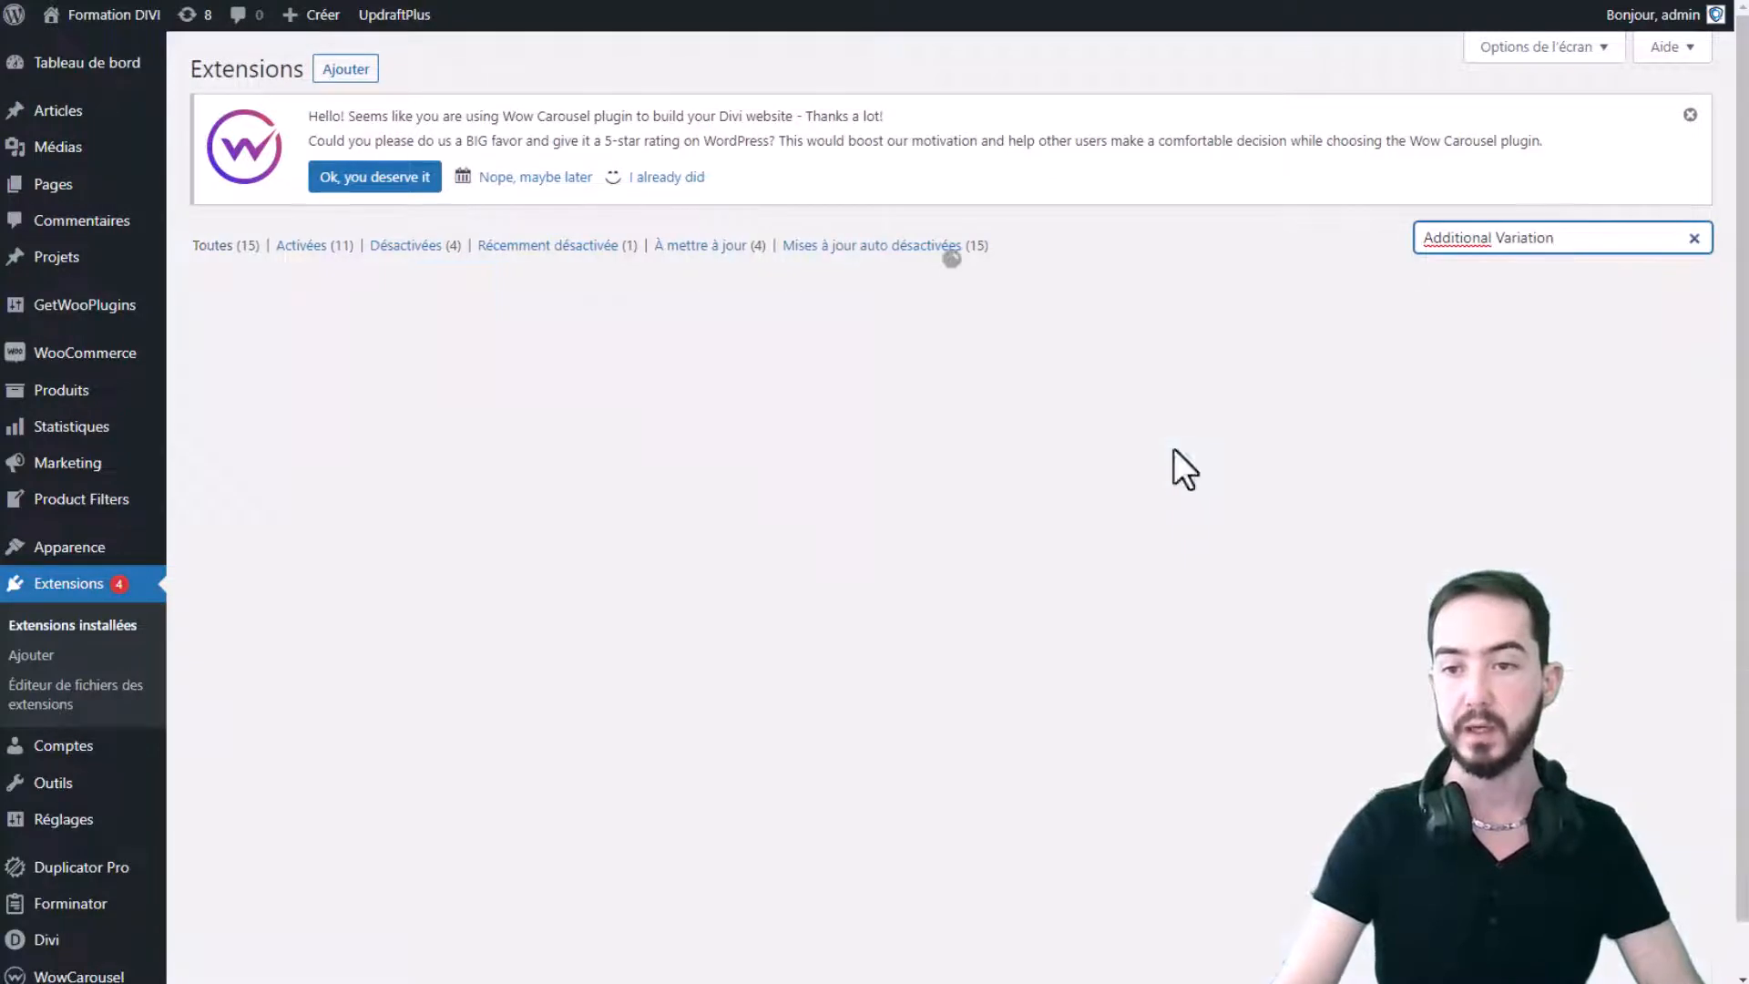
click(337, 73)
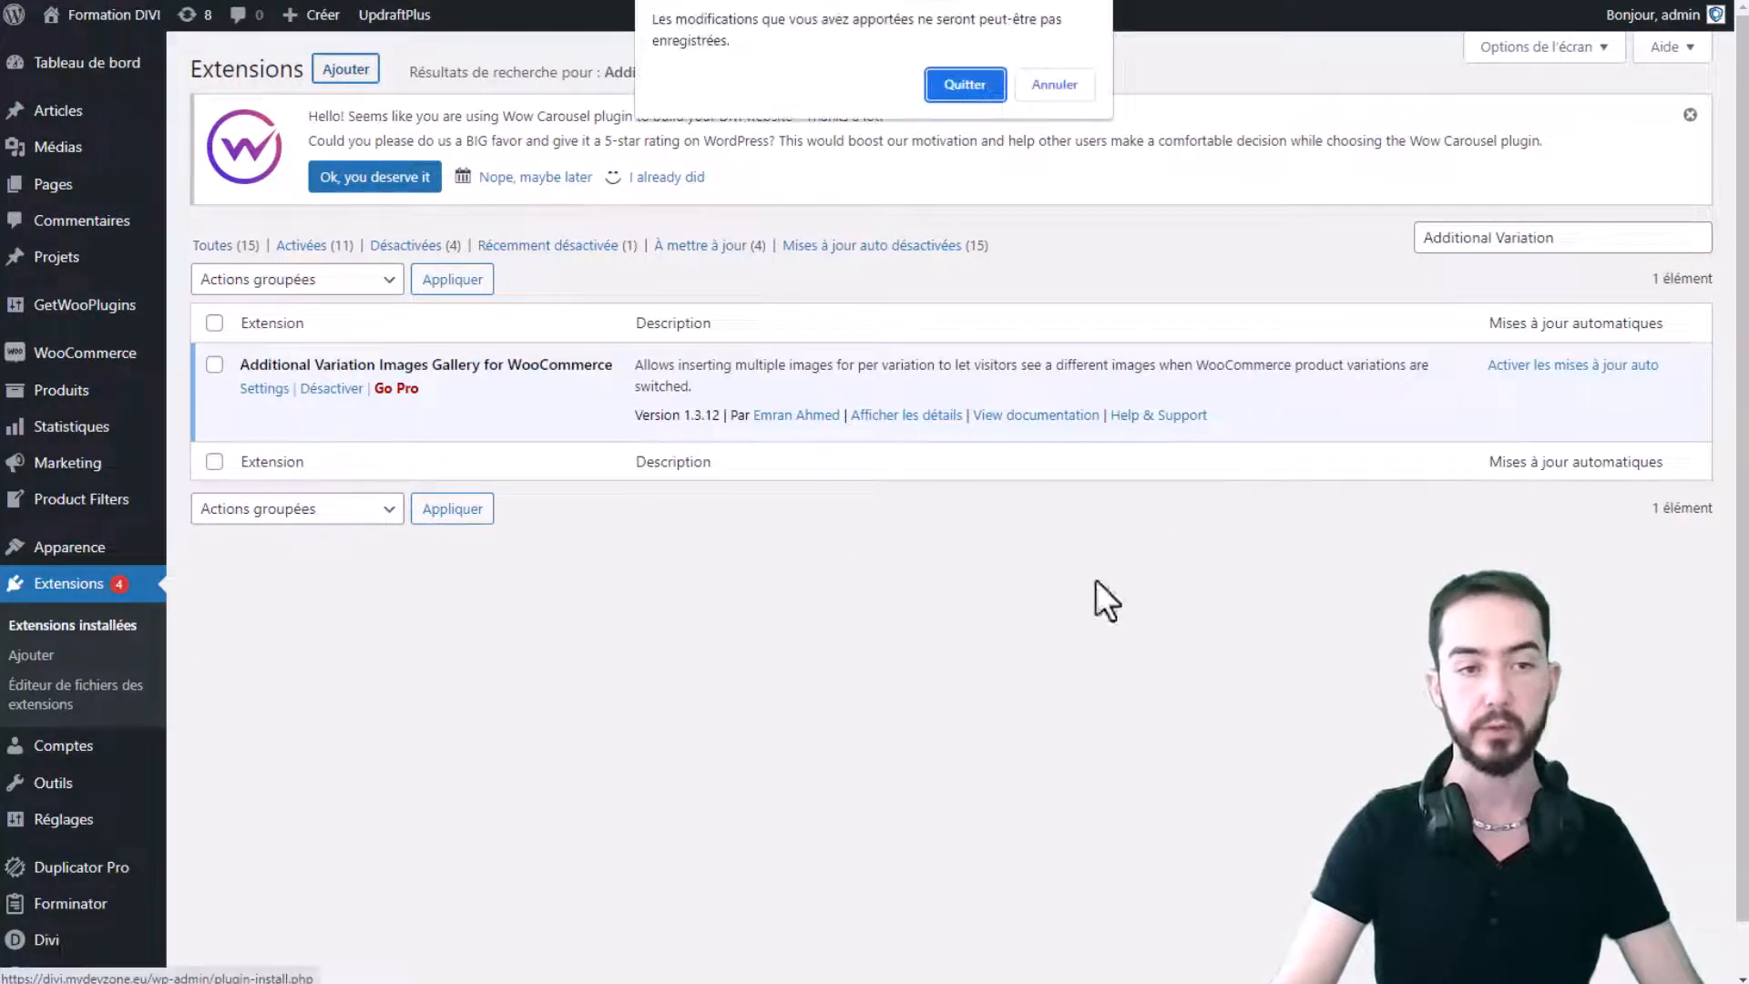
click(958, 84)
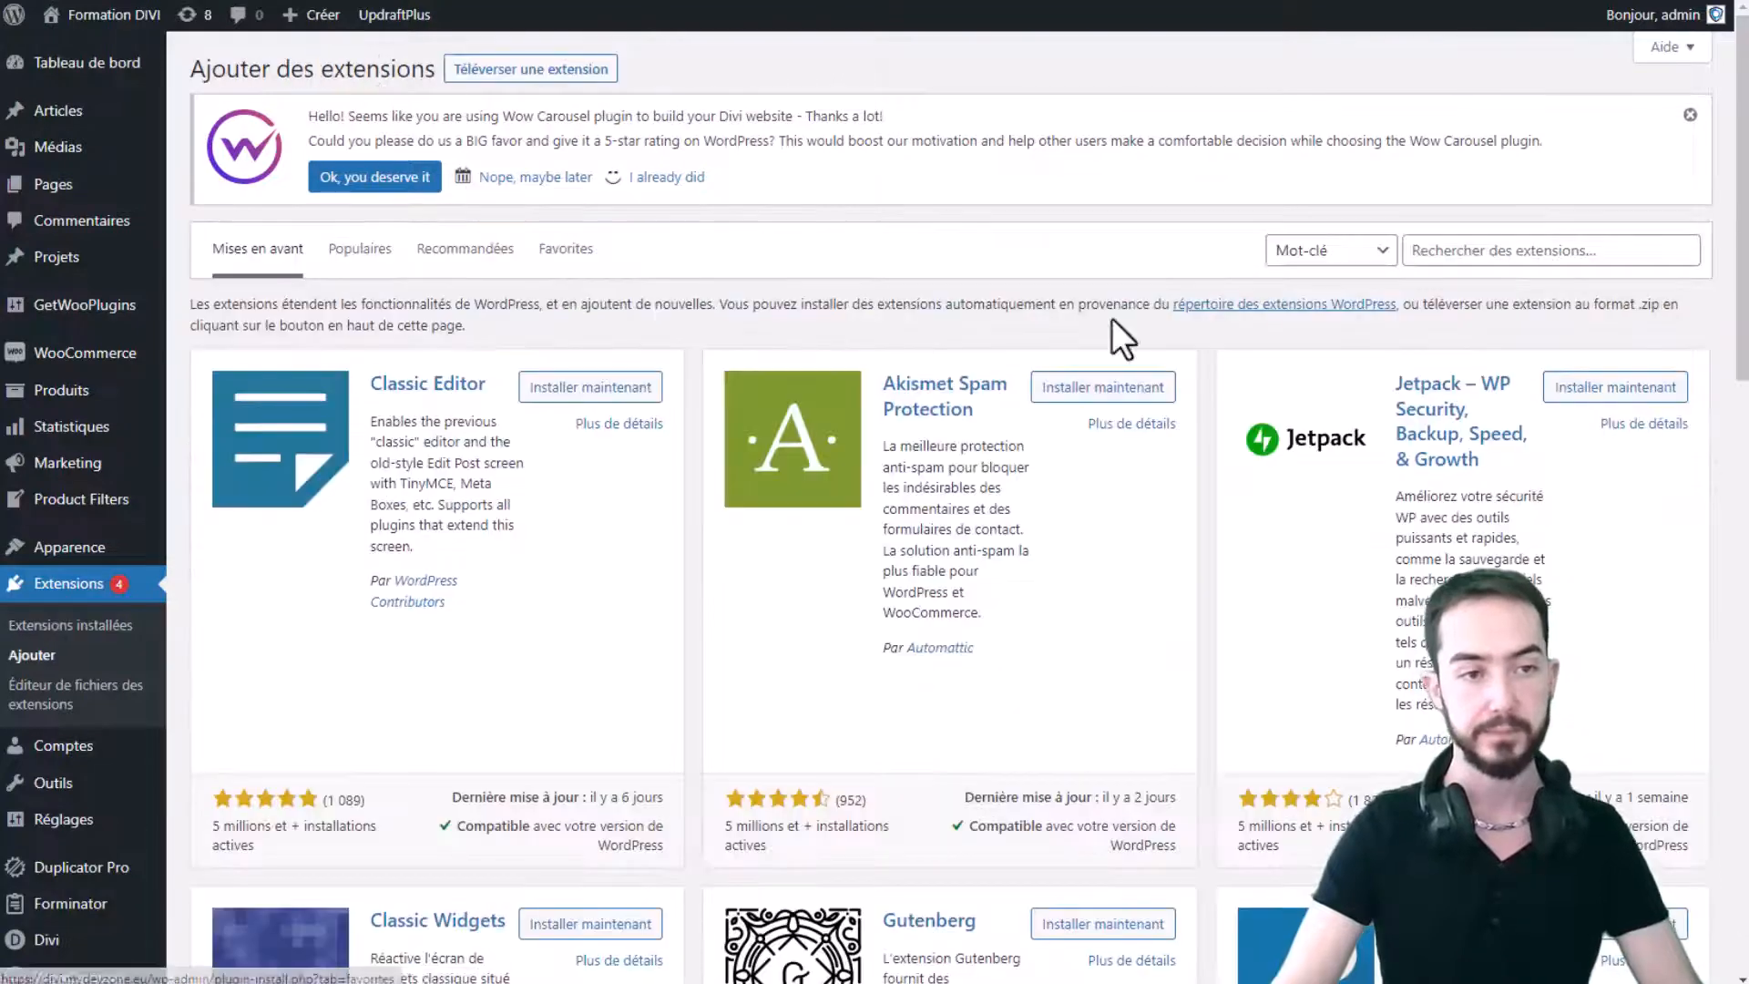
click(1458, 248)
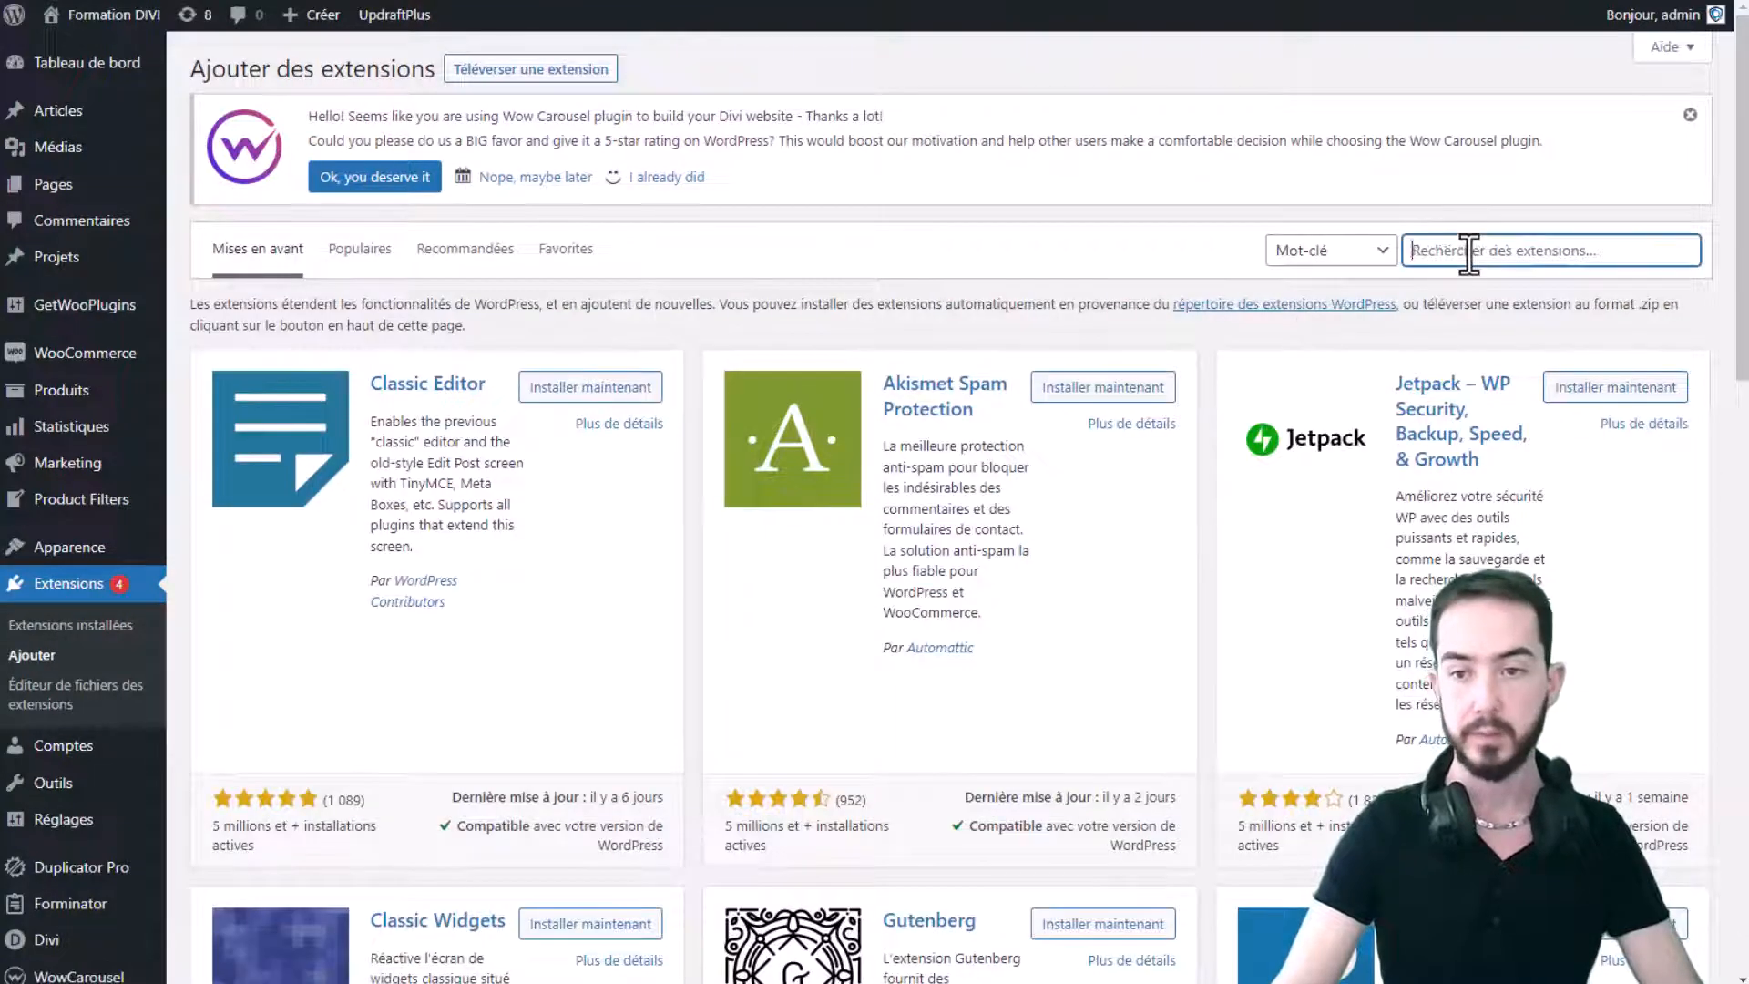
text(Additional Variation)
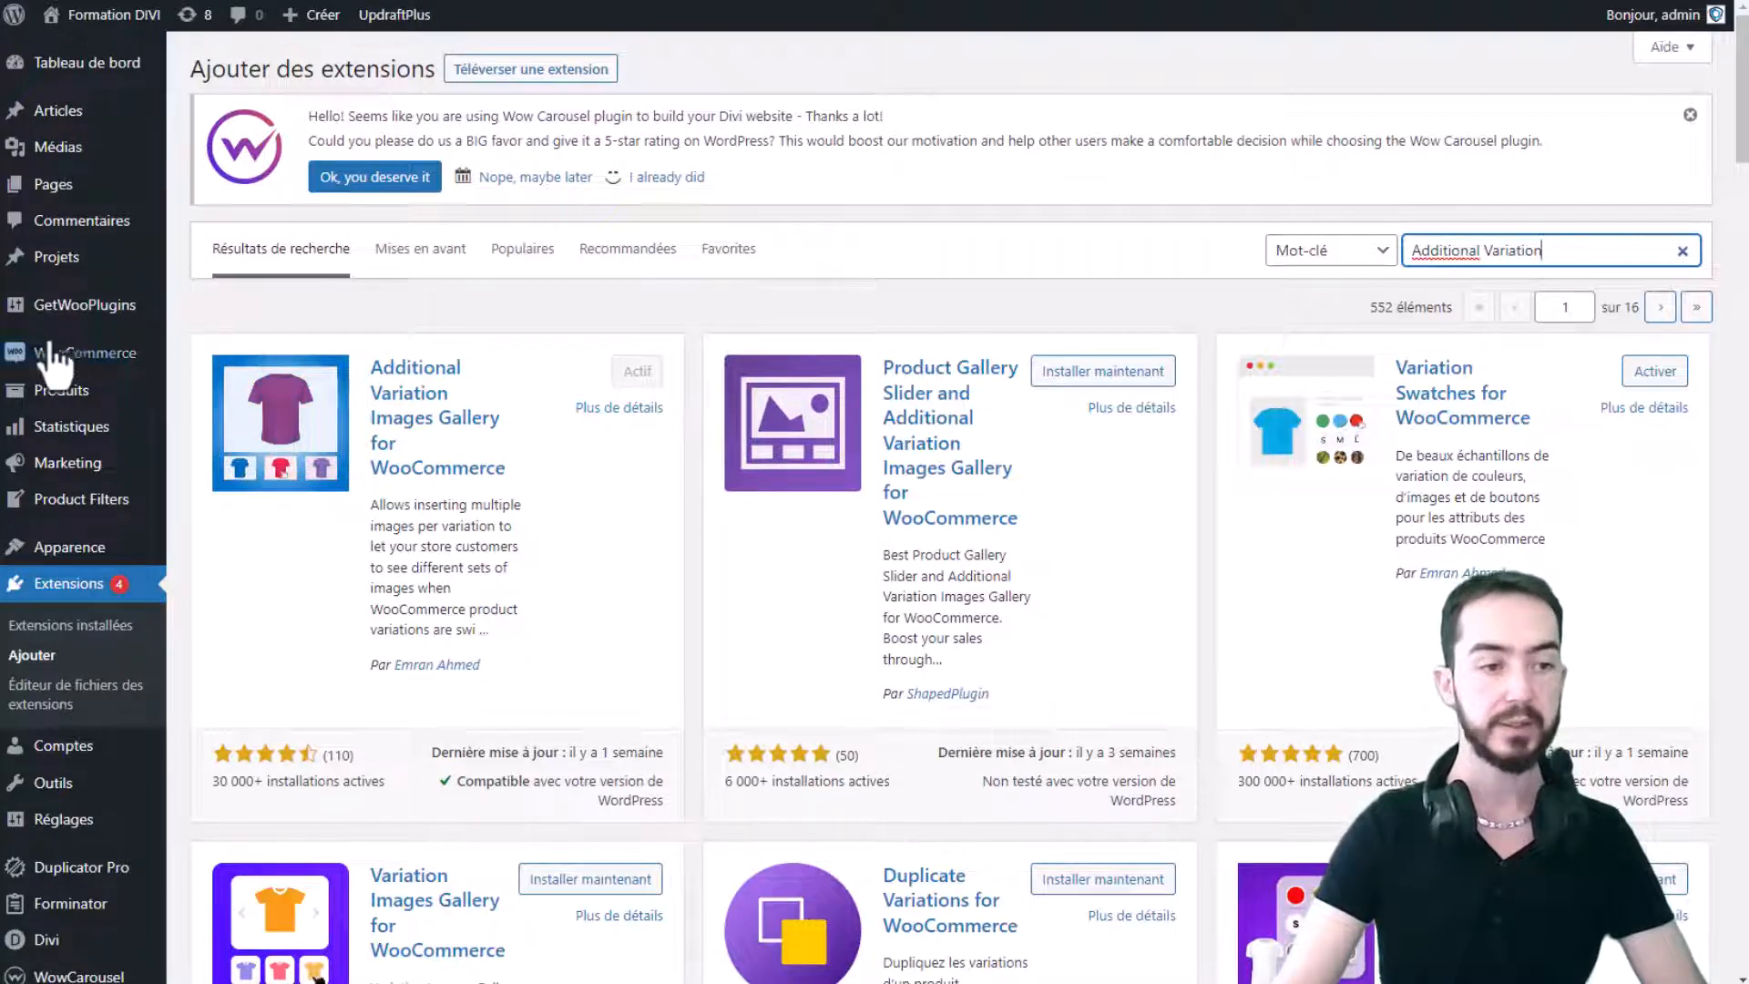
- Open the GetWooPlugins gallery settings and display the plugin's tutorials
mouse_move(62, 320)
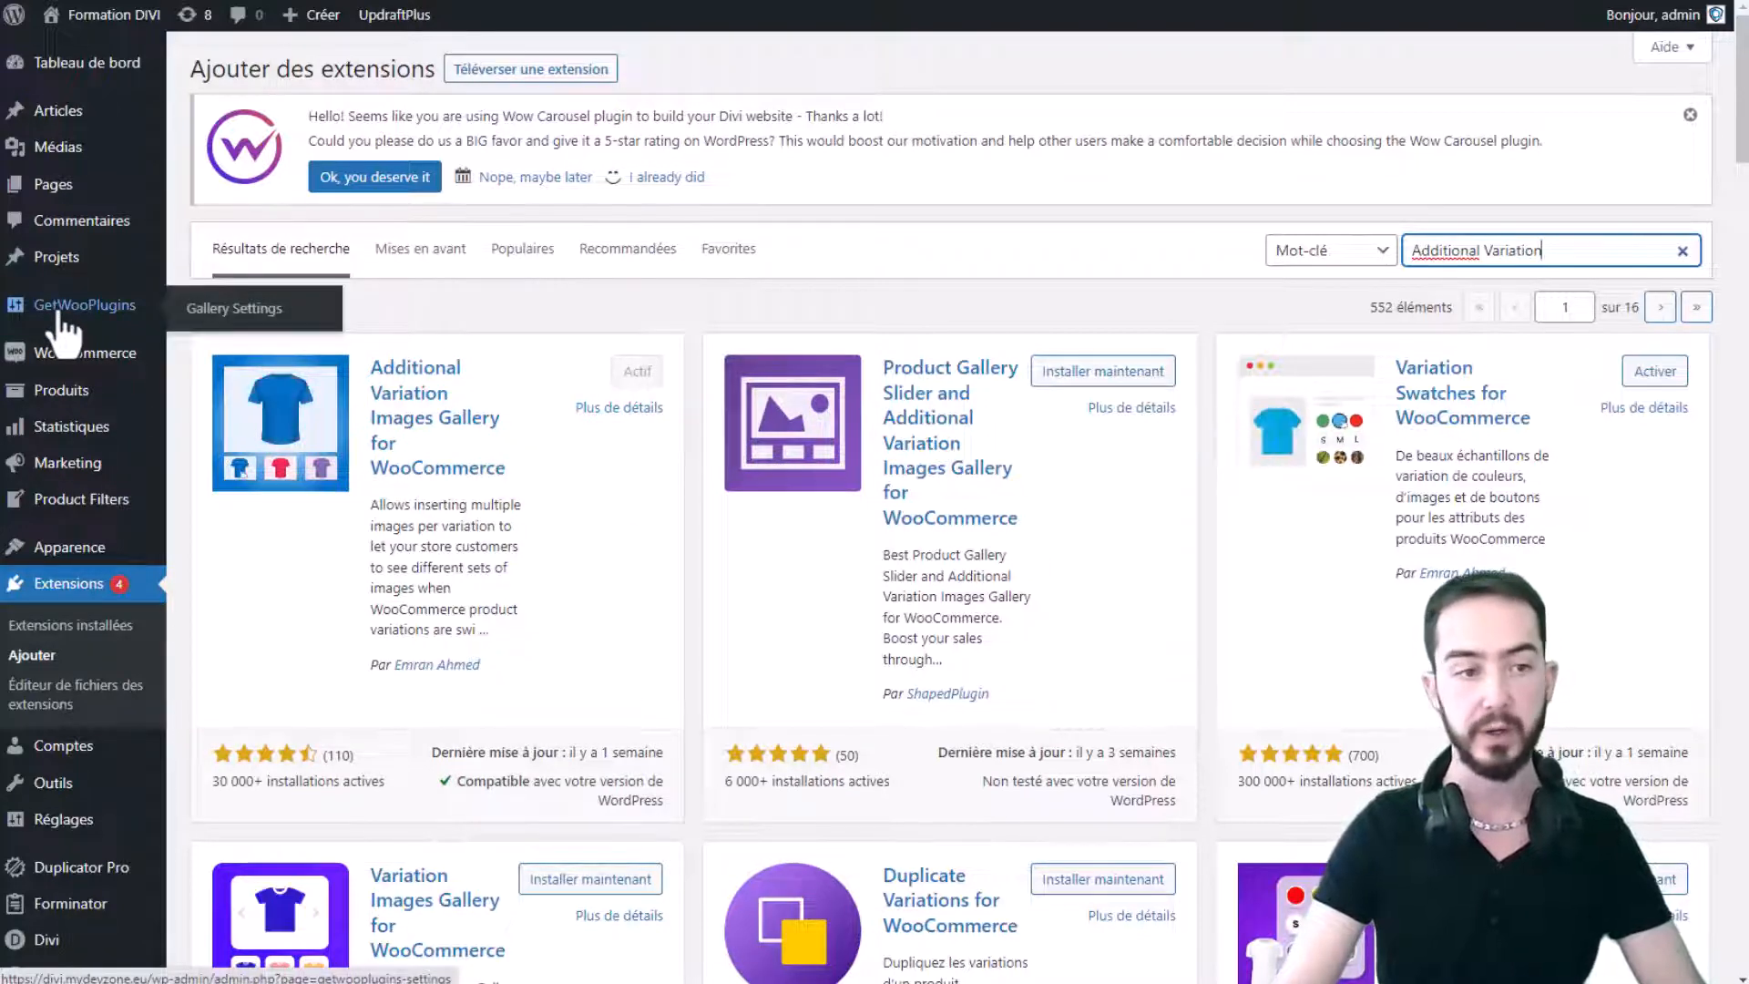
click(215, 318)
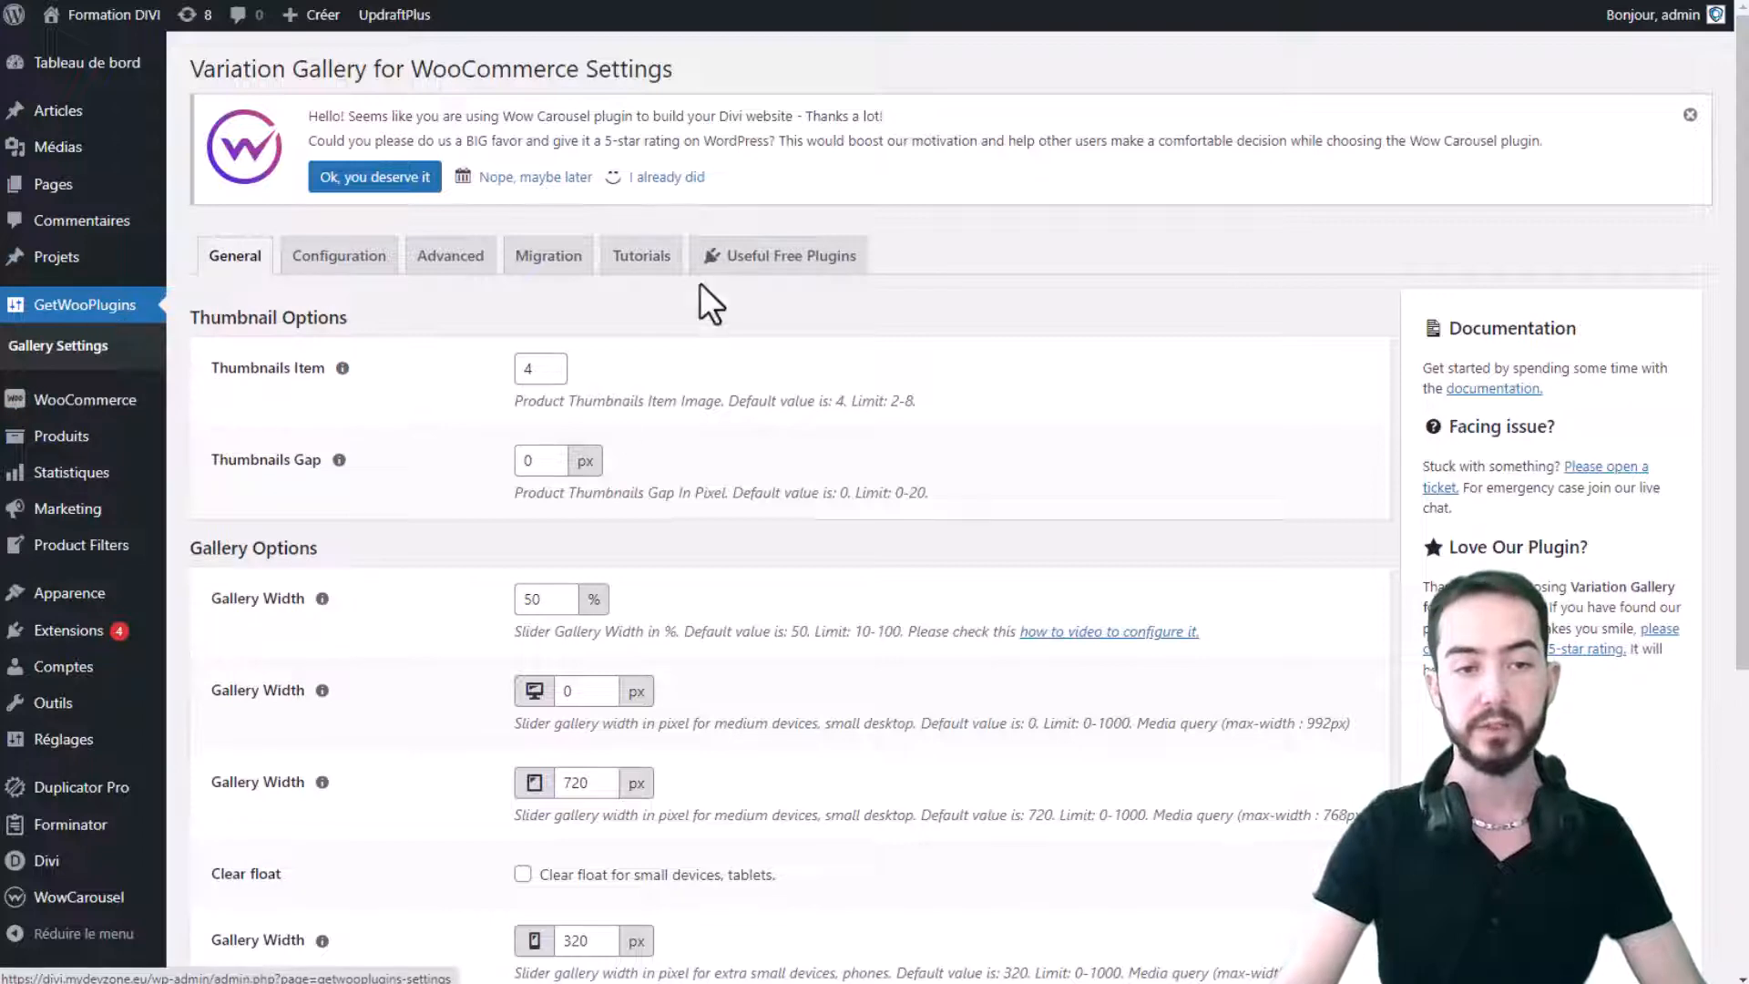
click(641, 259)
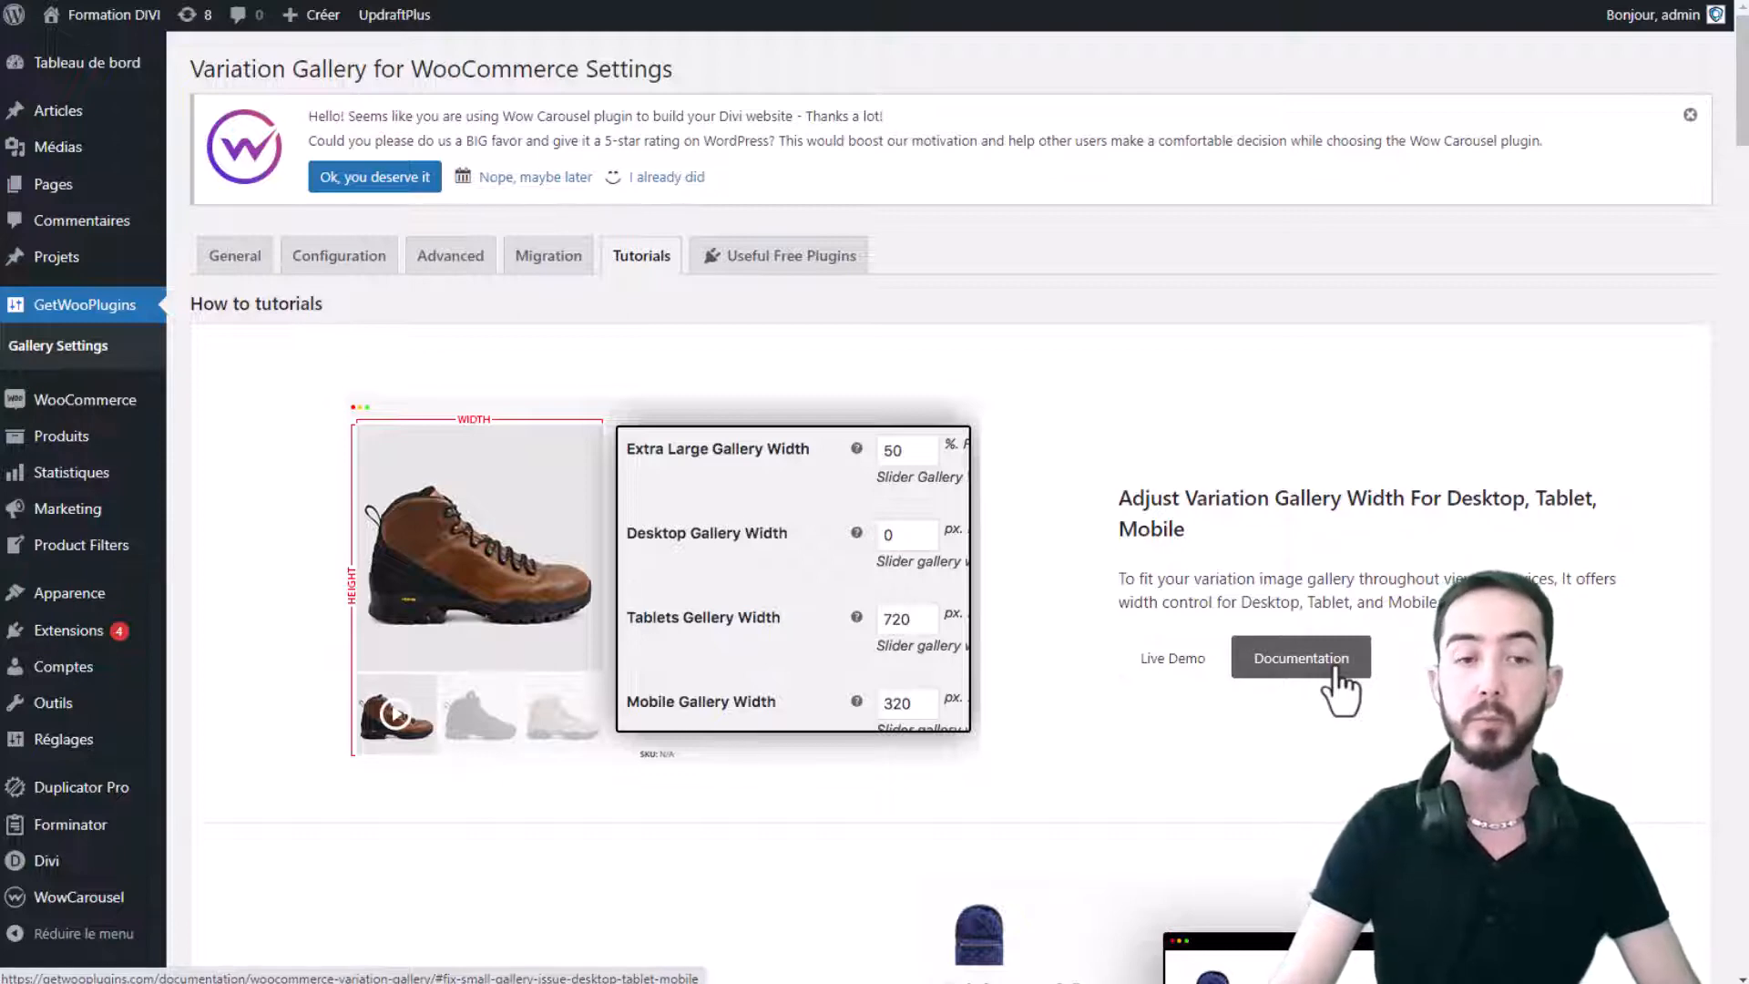
- Examine the tutorials on gallery width per device, multiple images per product variation and gallery thumbnail position
scroll(1340, 692, down, 1)
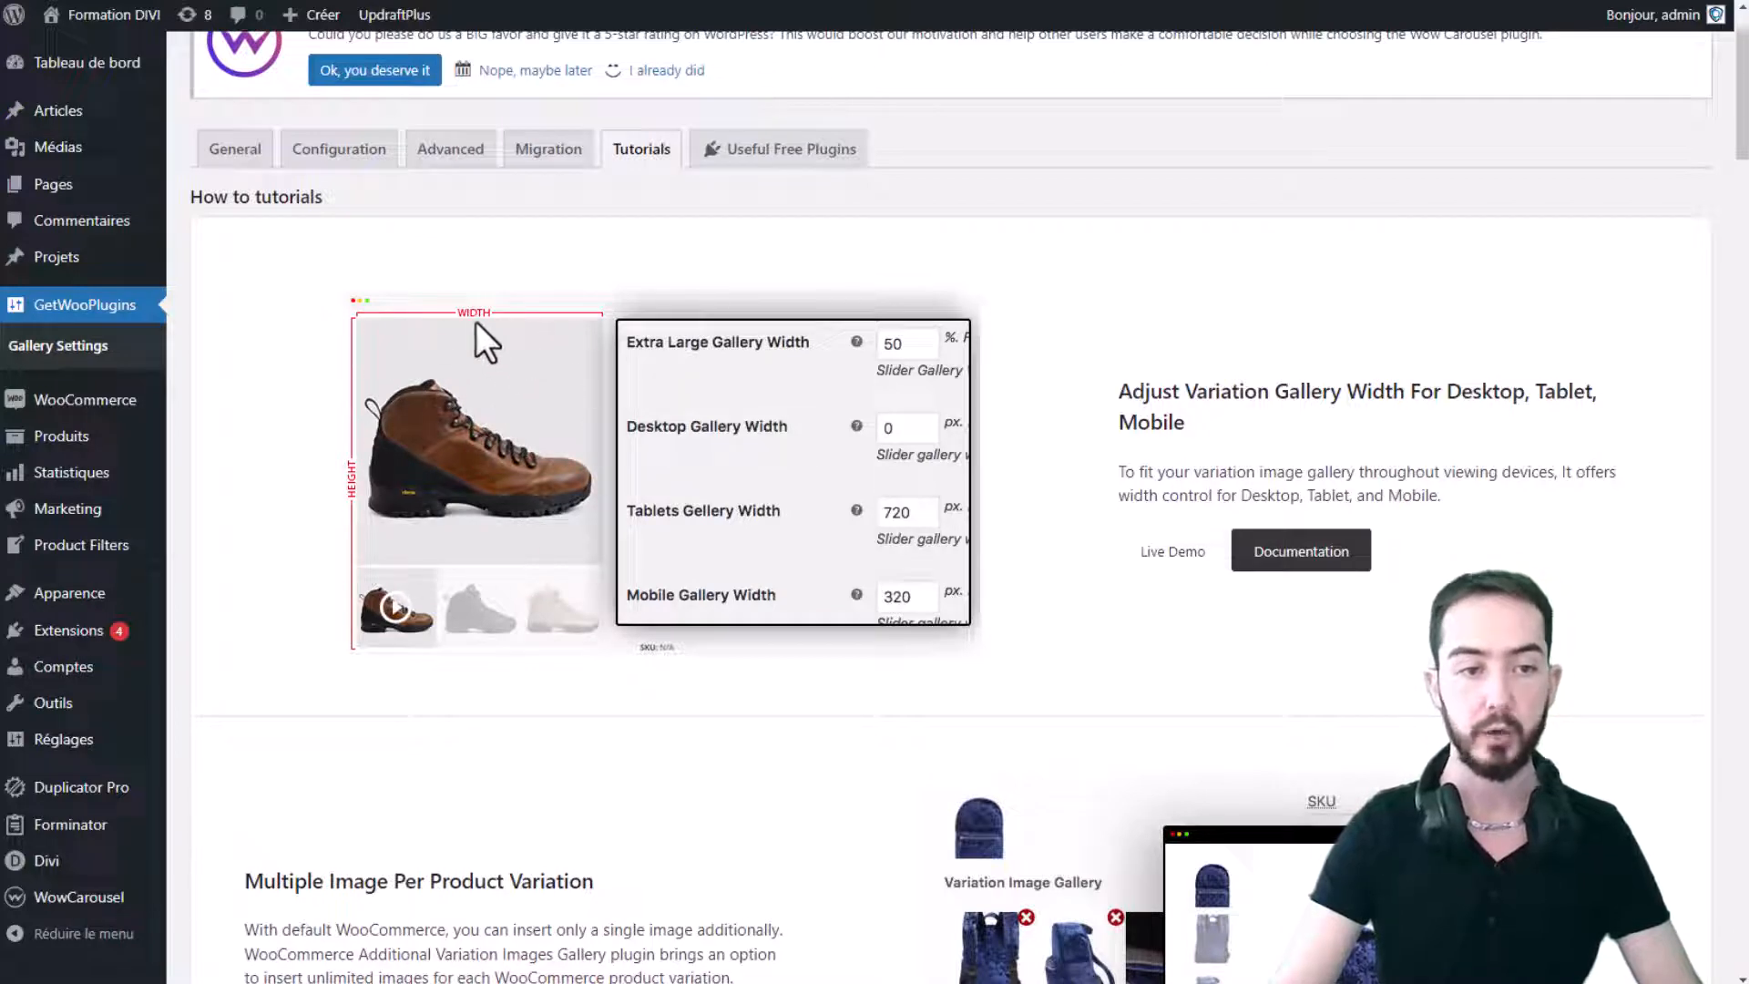
scroll(545, 319, down, 1)
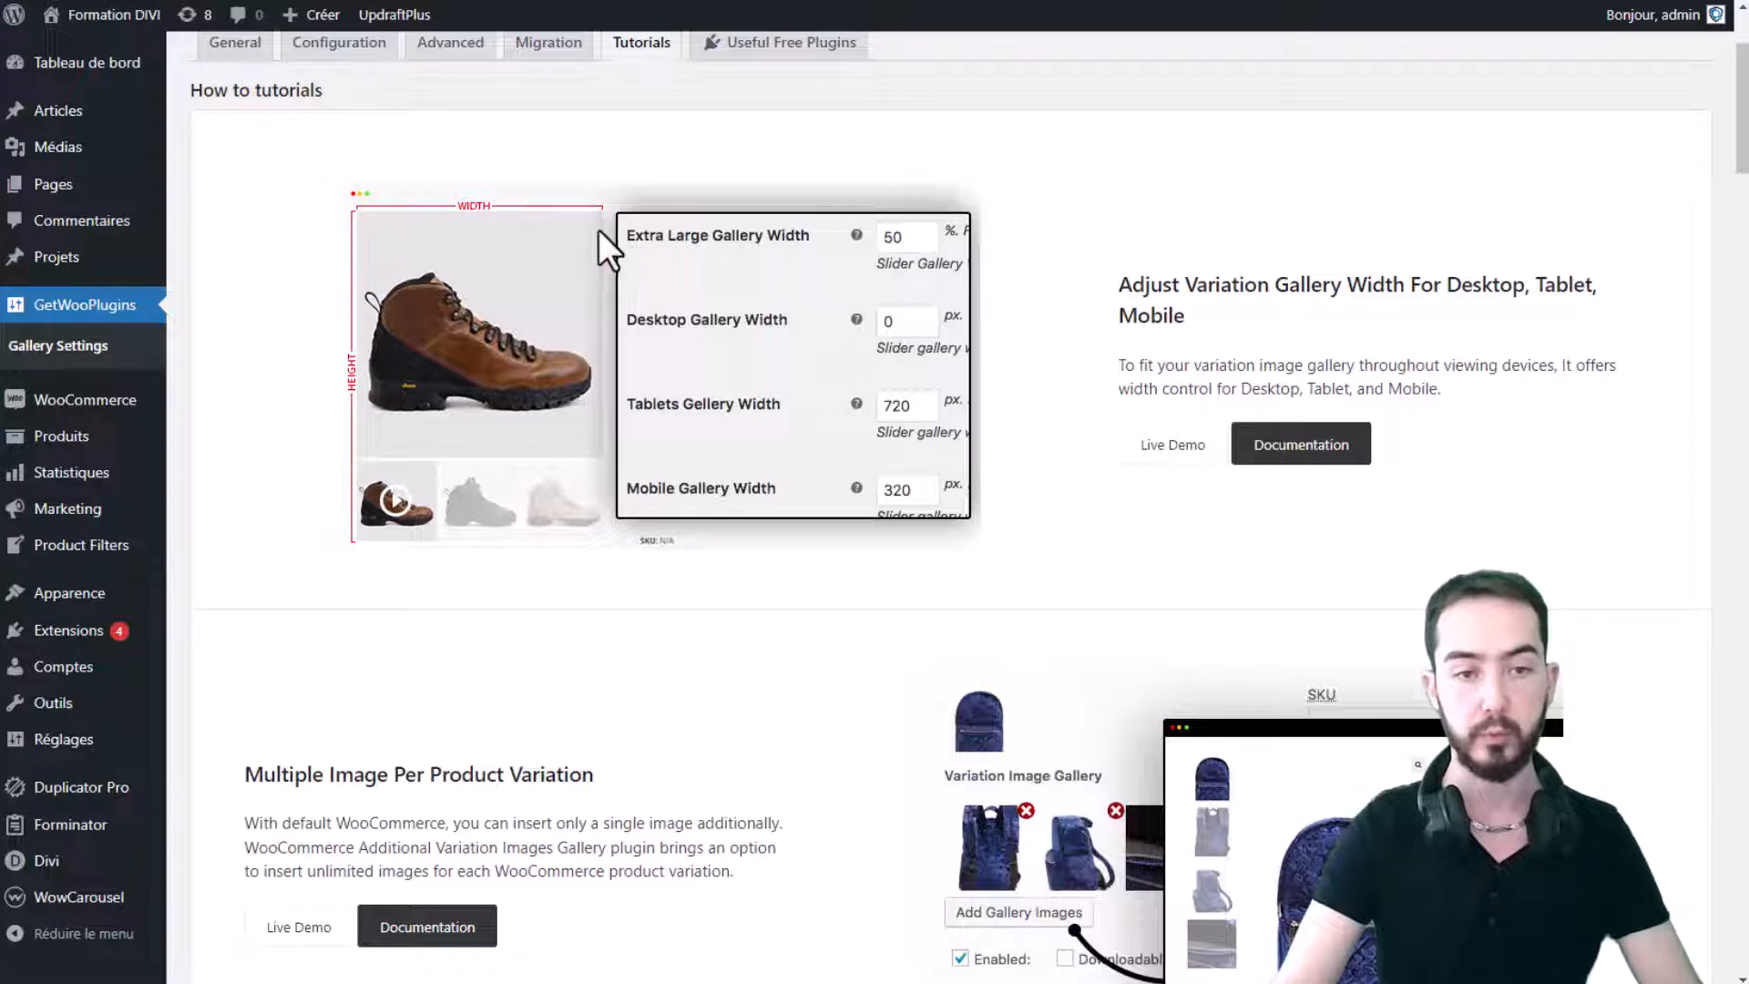
click(1355, 457)
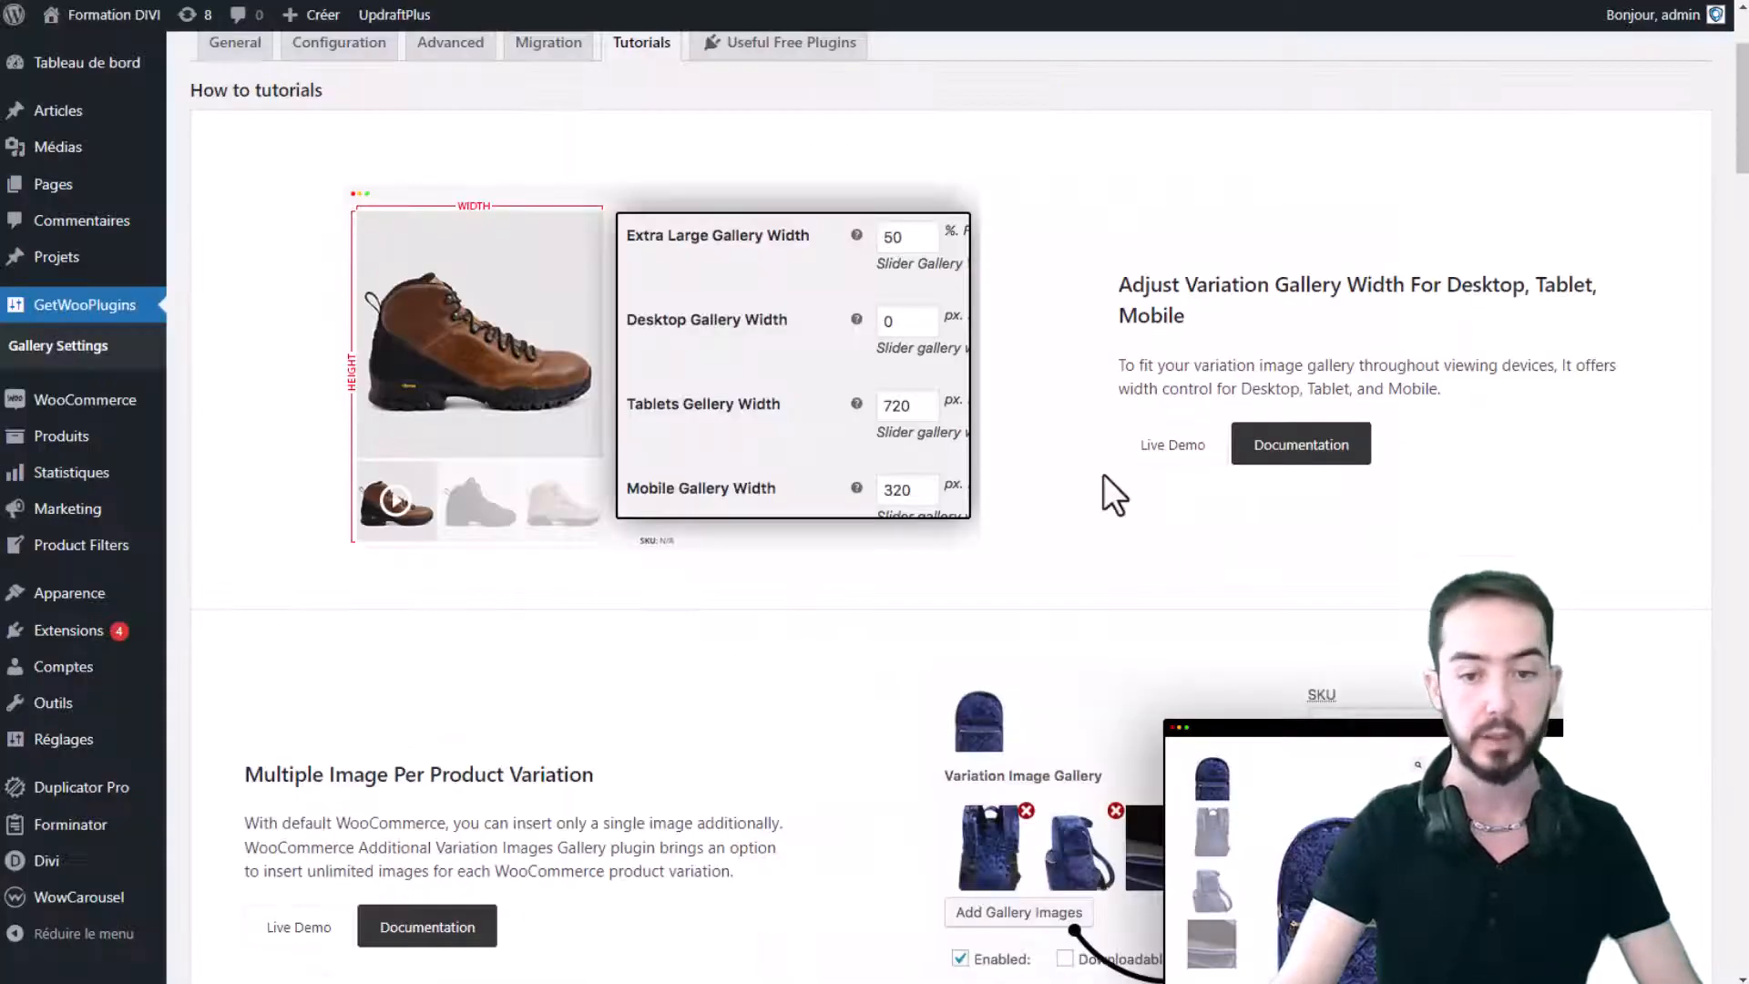
scroll(1105, 492, down, 3)
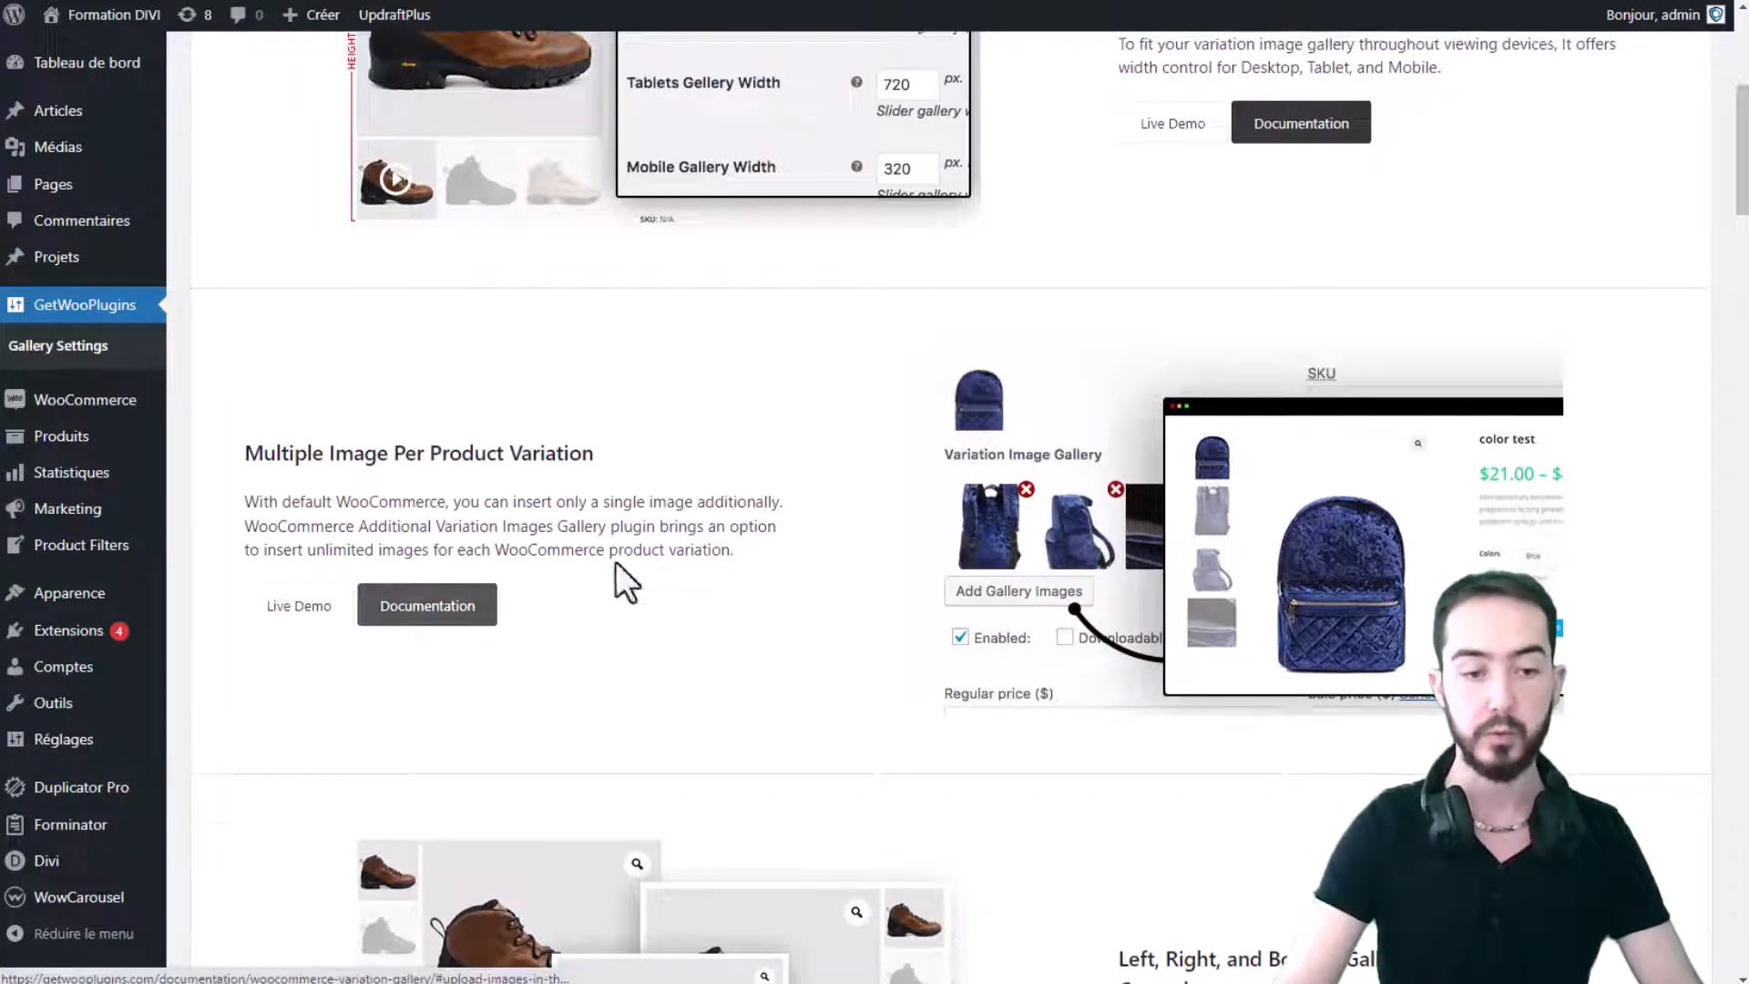
scroll(619, 581, down, 5)
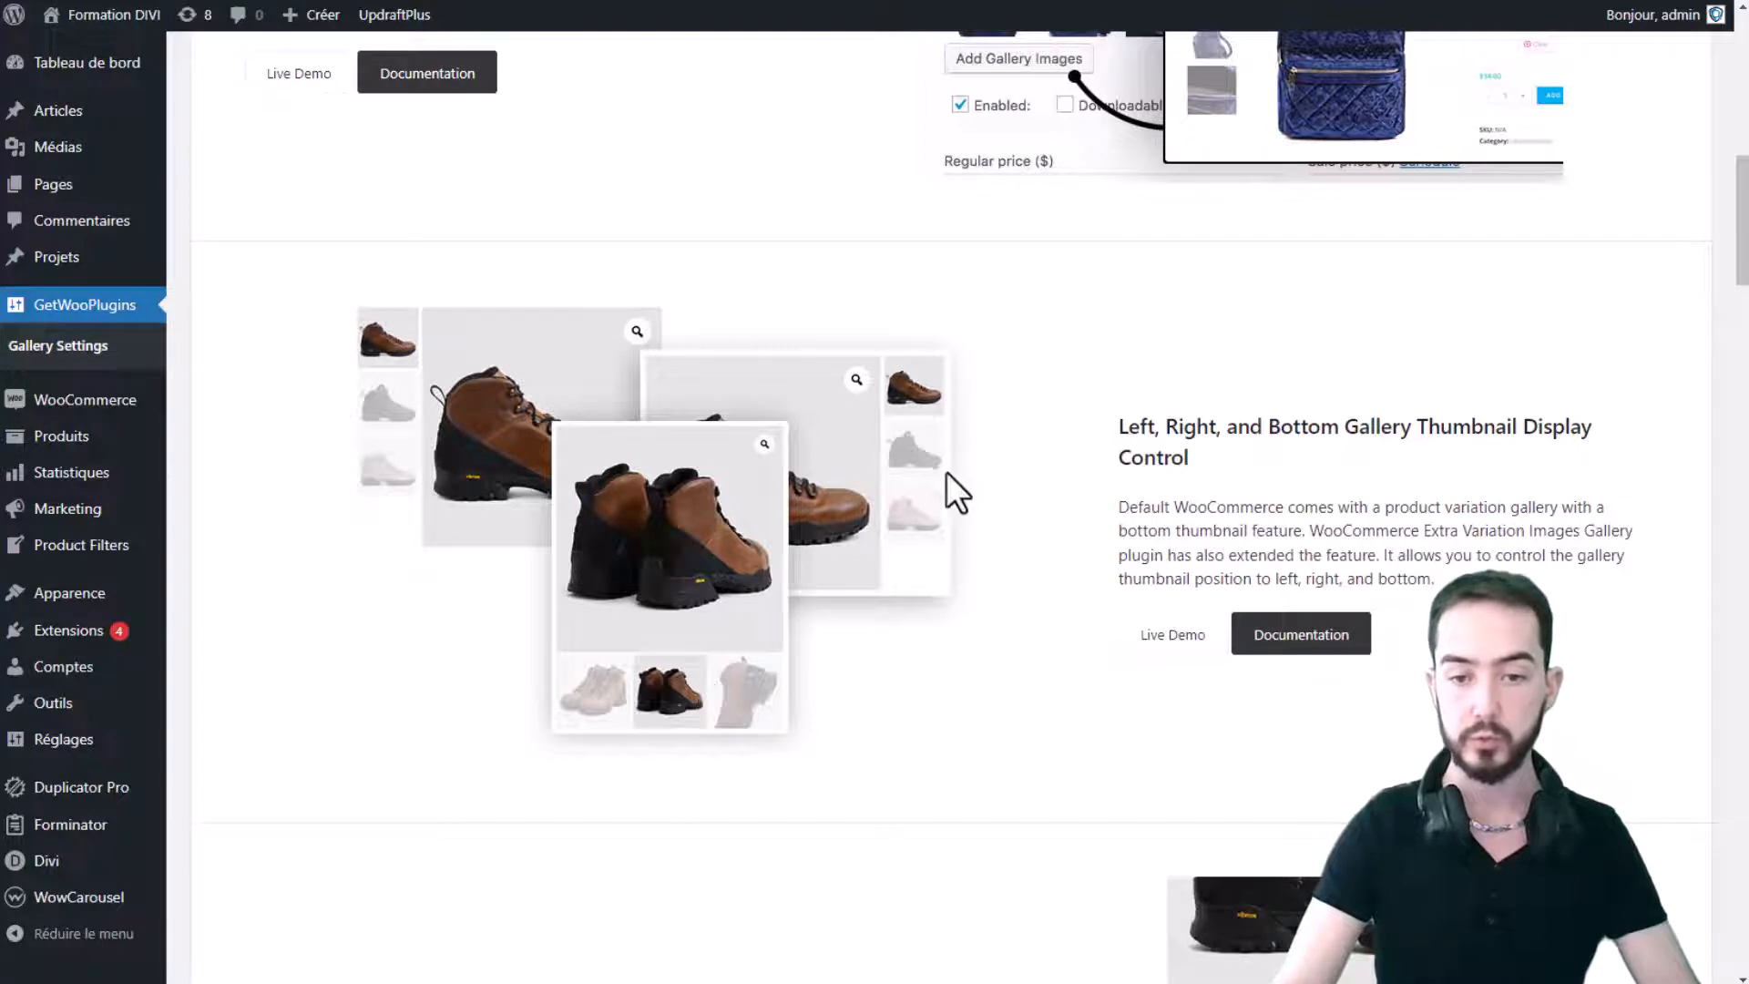
scroll(1181, 490, down, 3)
scroll(1180, 492, down, 4)
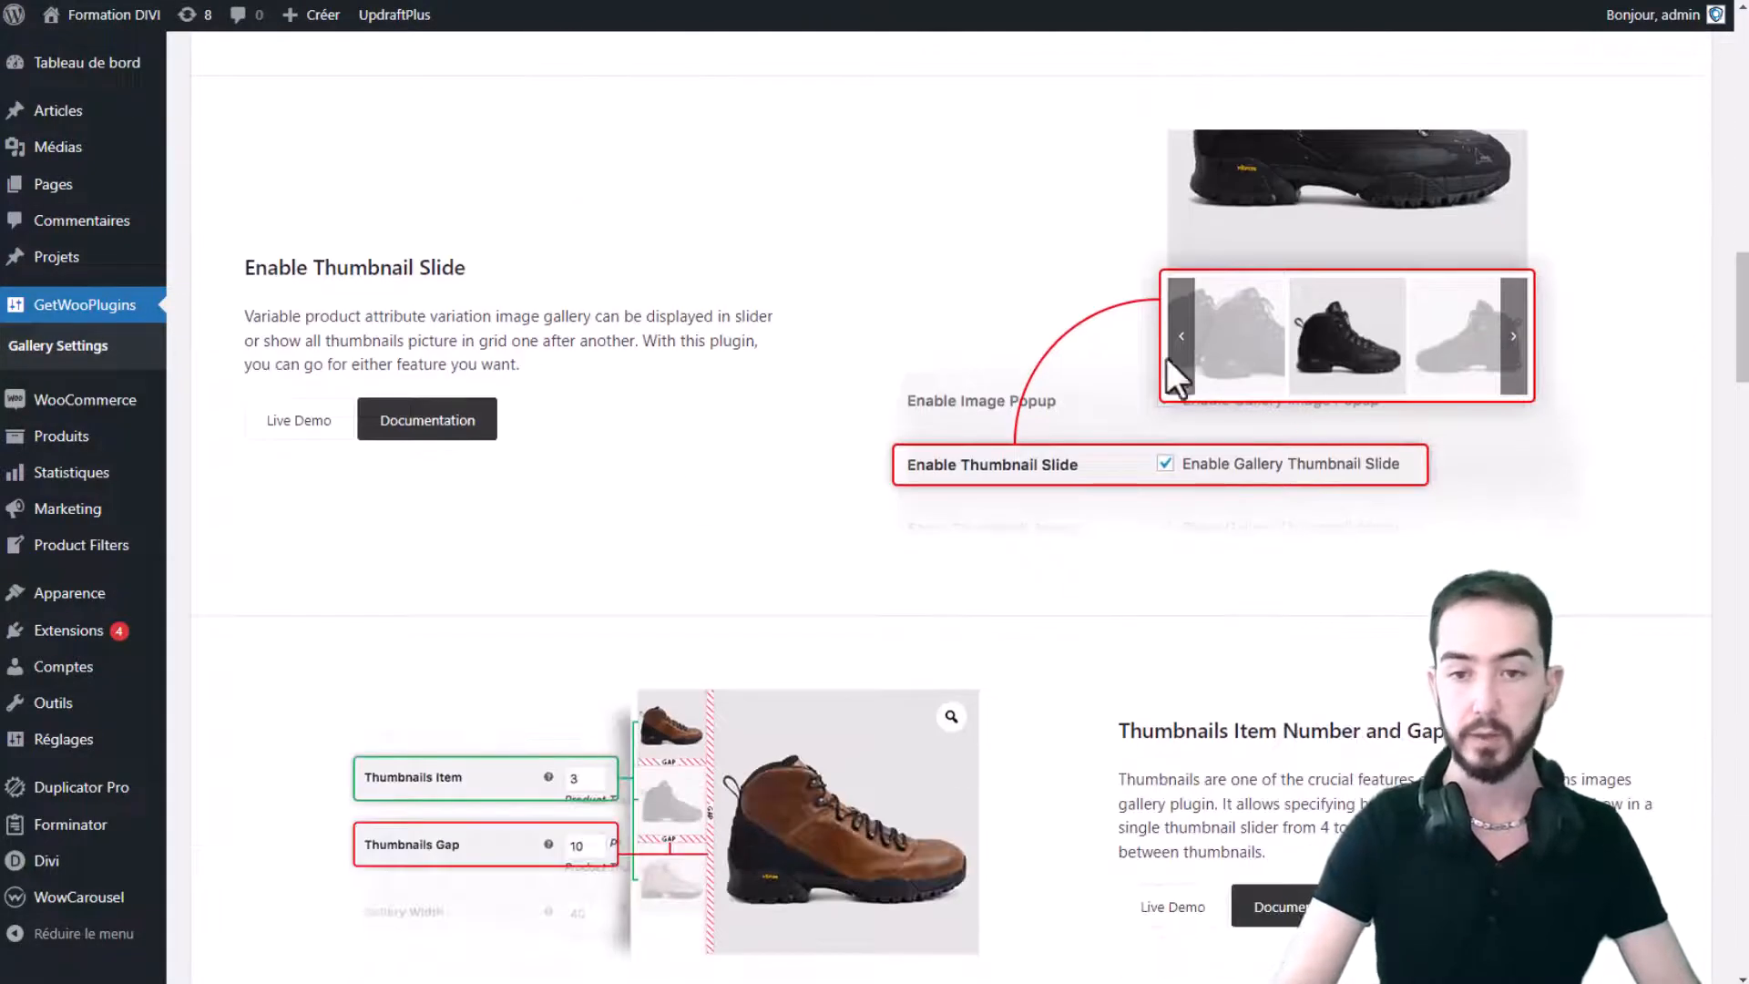
scroll(955, 405, up, 5)
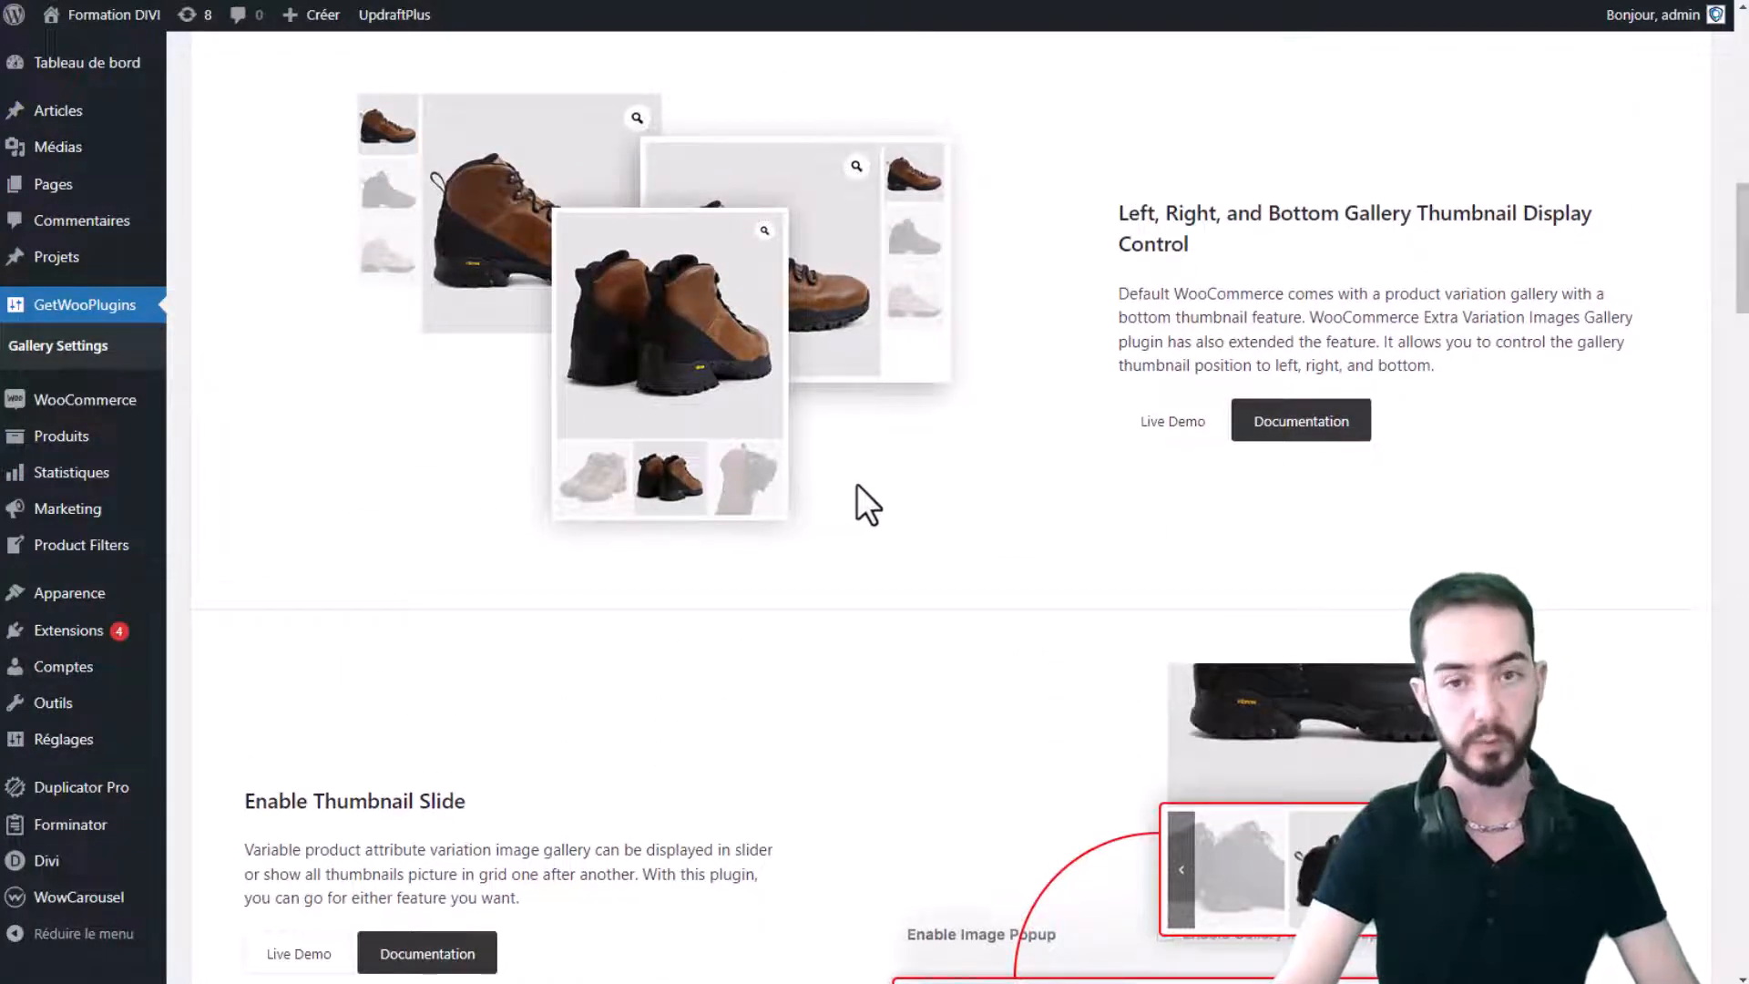
scroll(857, 483, down, 4)
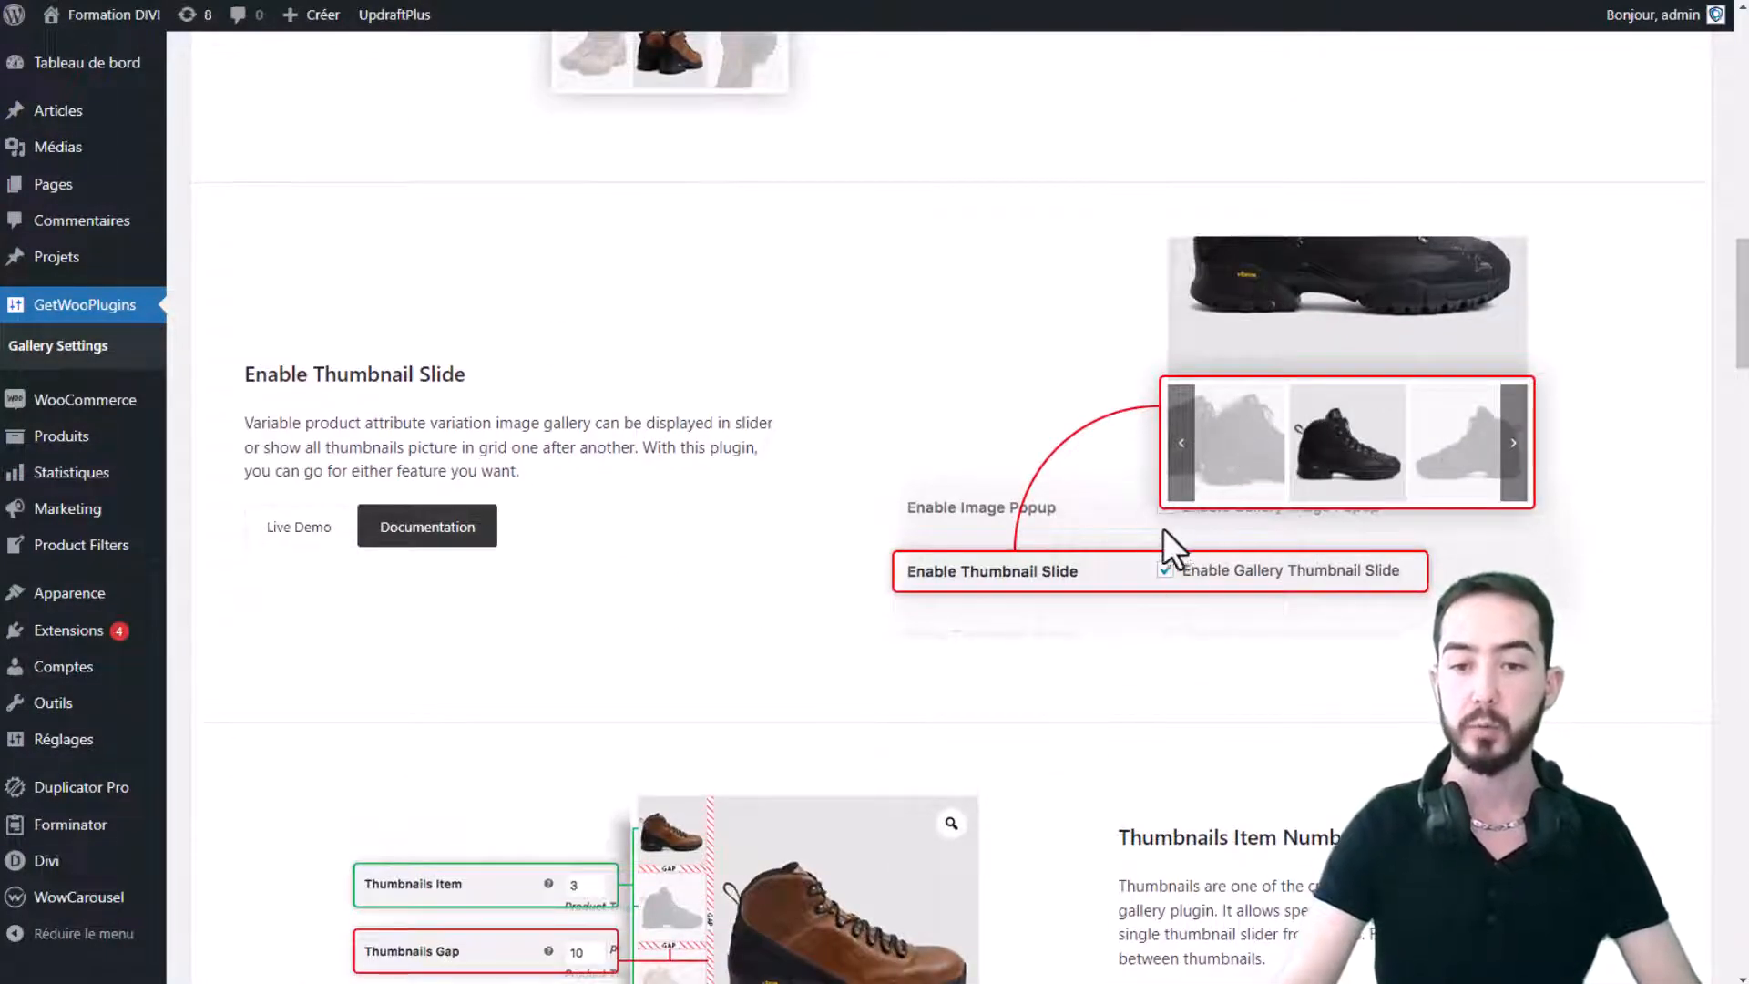
- Examine the tutorials on thumbnail number and gap, slider arrows, image zoom, popup icon position and variation image sorting
scroll(1178, 475, down, 4)
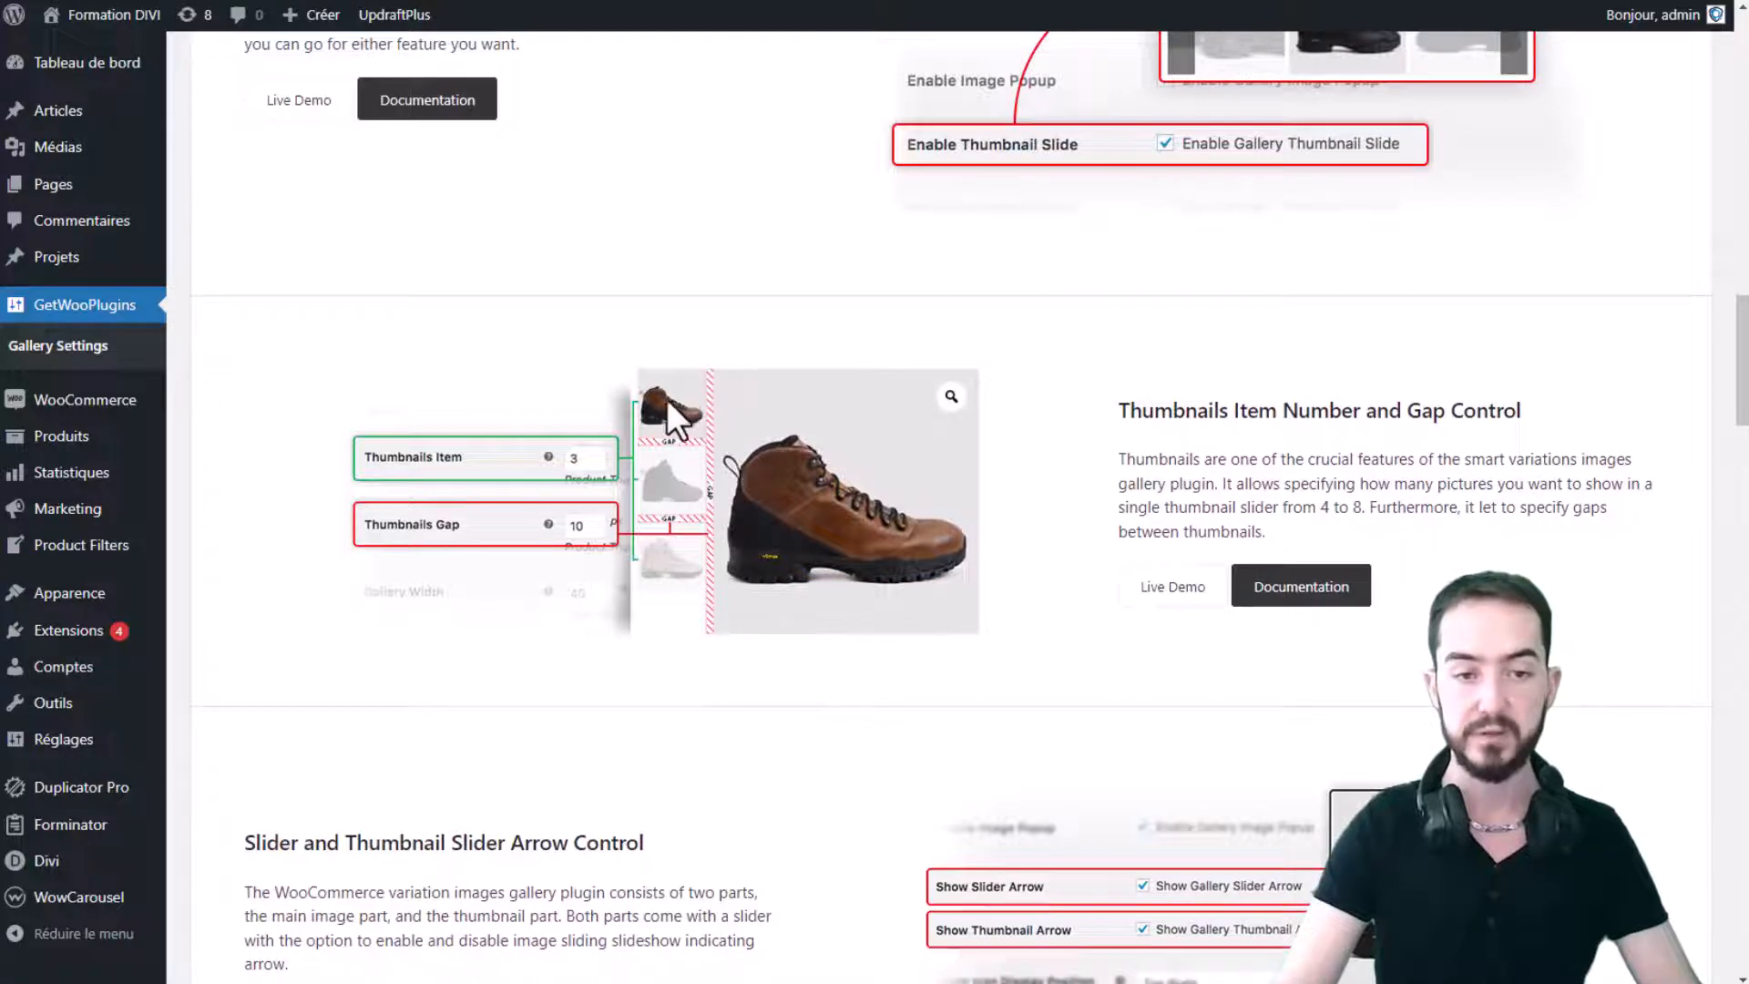
scroll(665, 410, down, 1)
scroll(674, 447, down, 5)
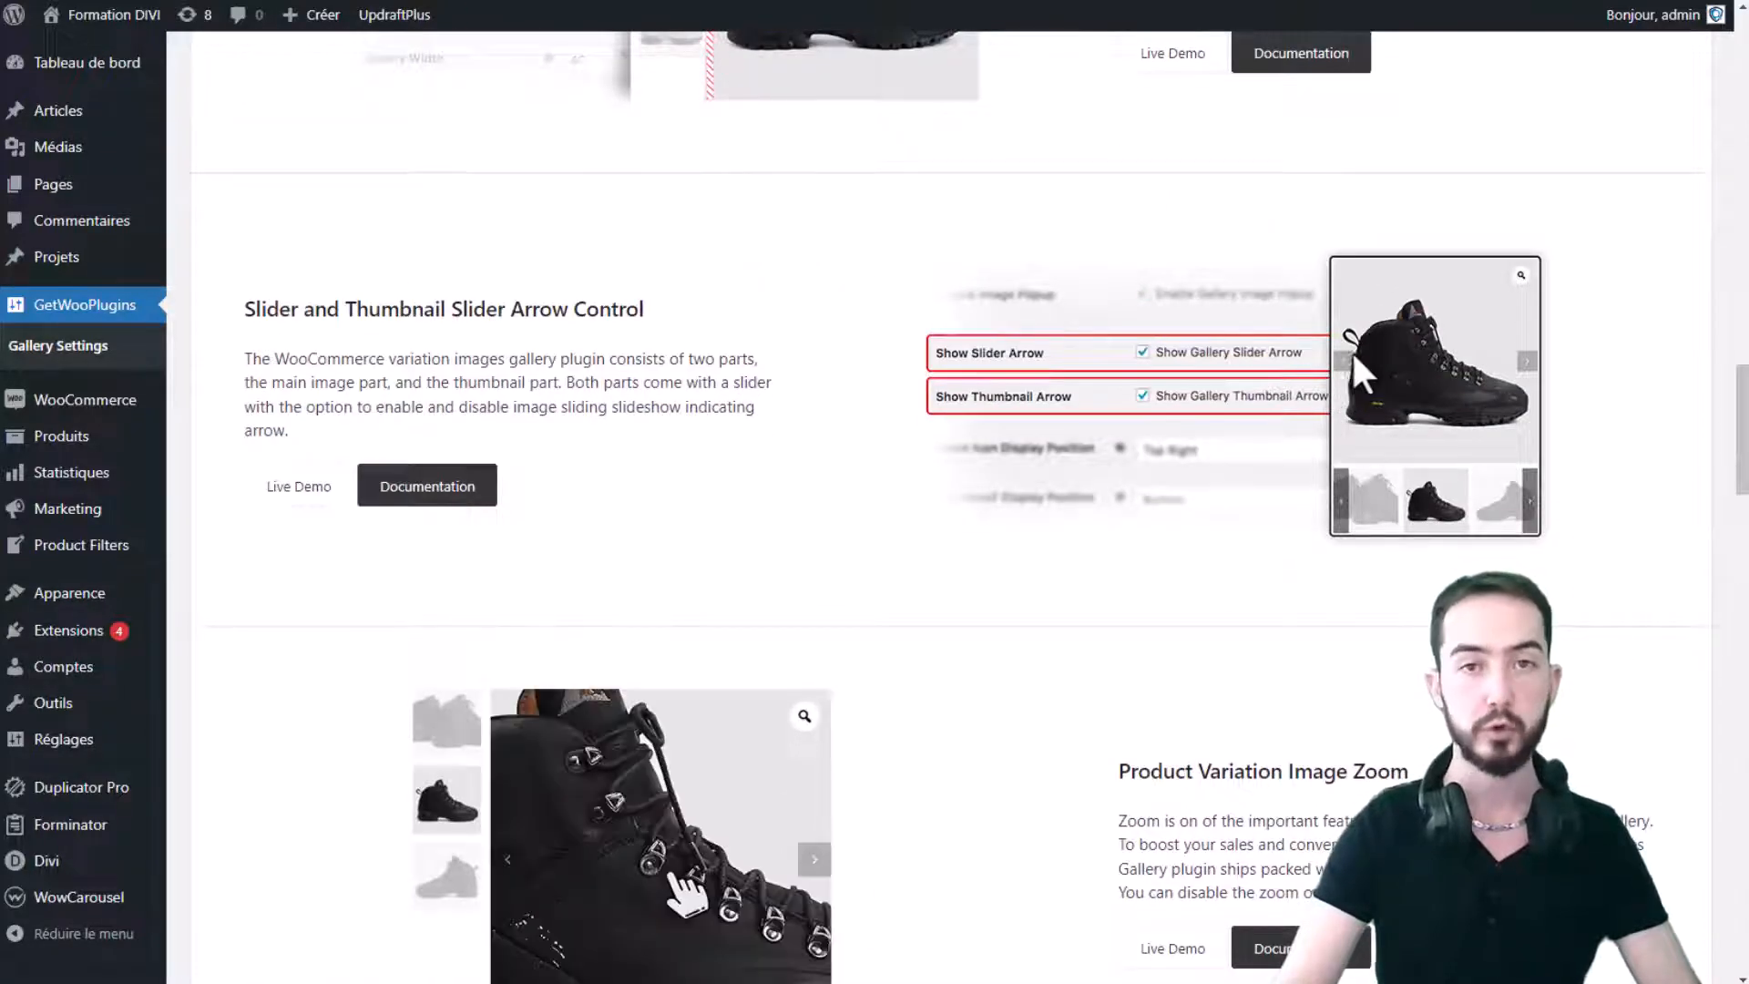
scroll(1043, 483, down, 3)
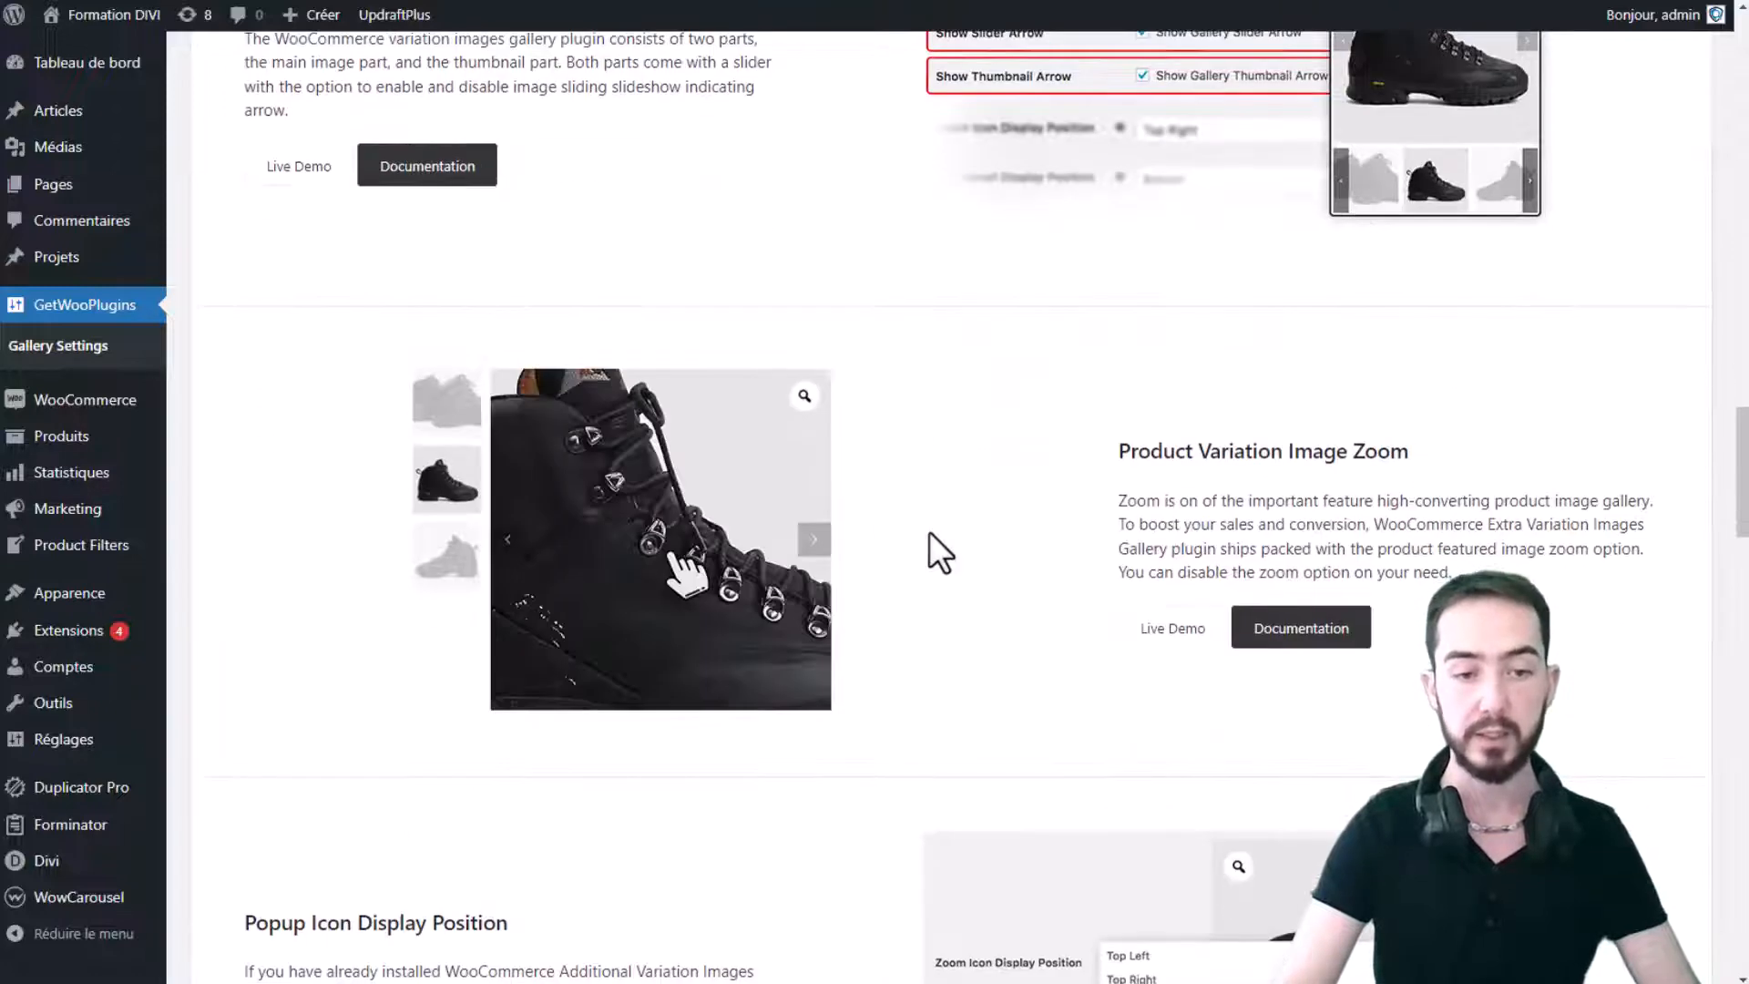
scroll(773, 497, down, 7)
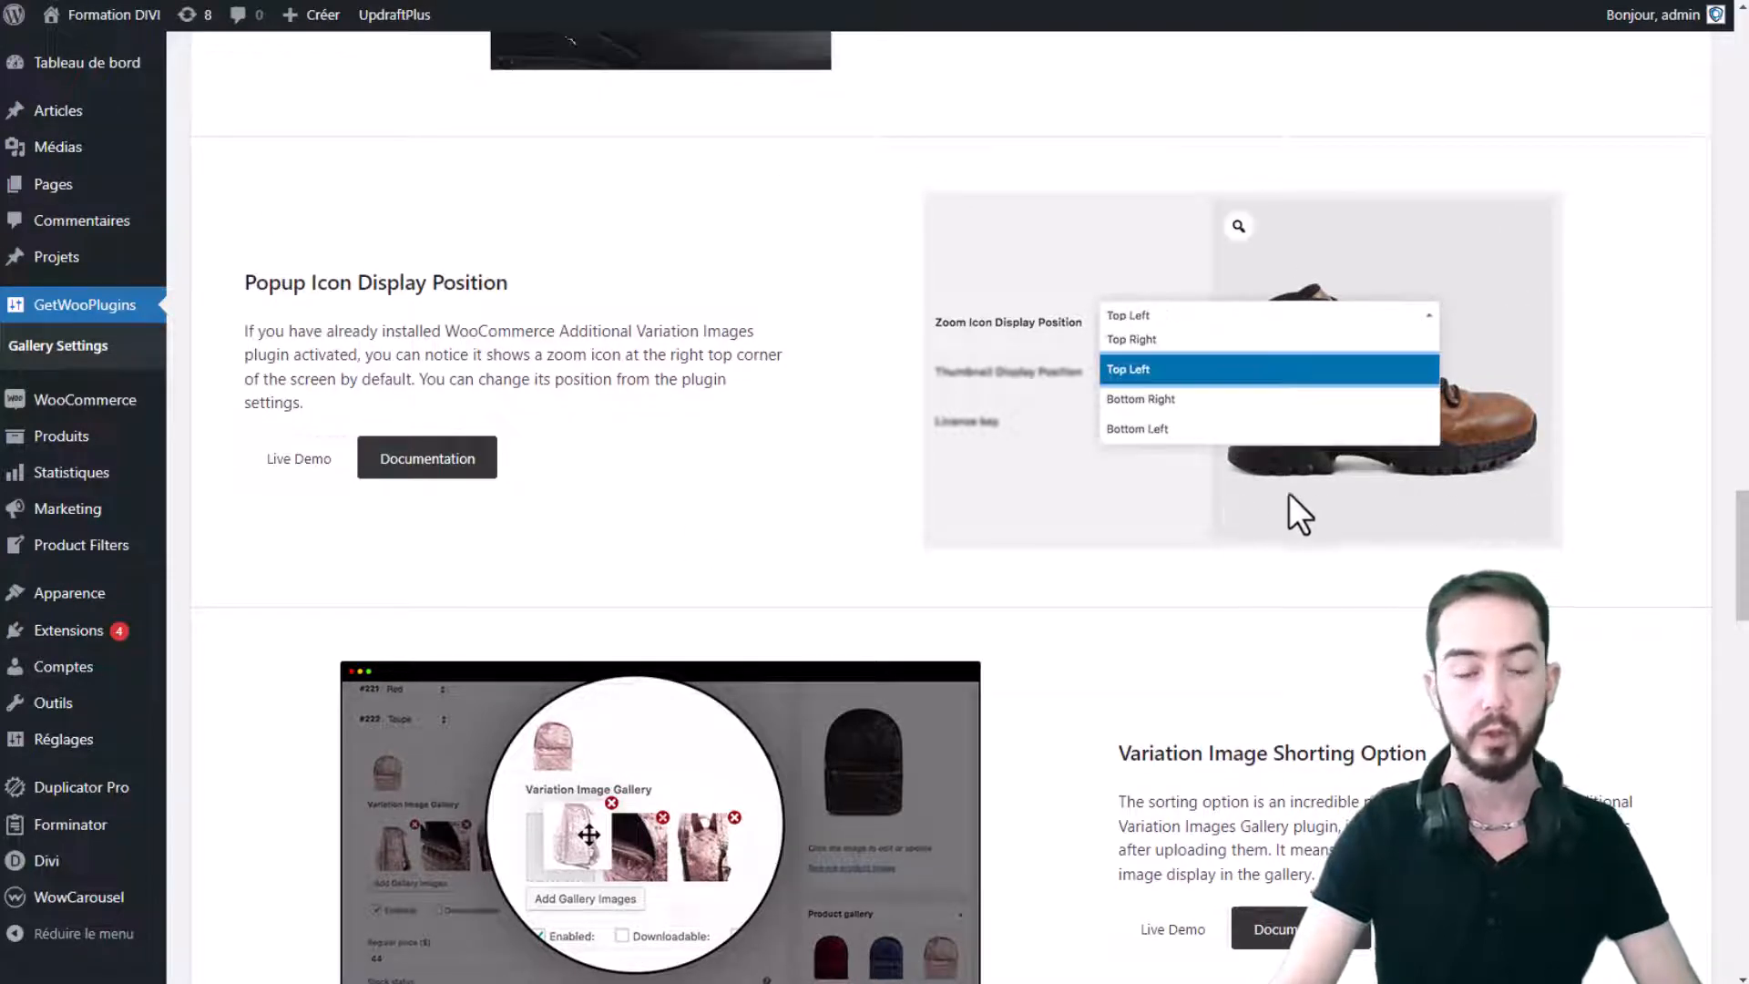
scroll(1305, 479, down, 1)
scroll(1306, 480, down, 4)
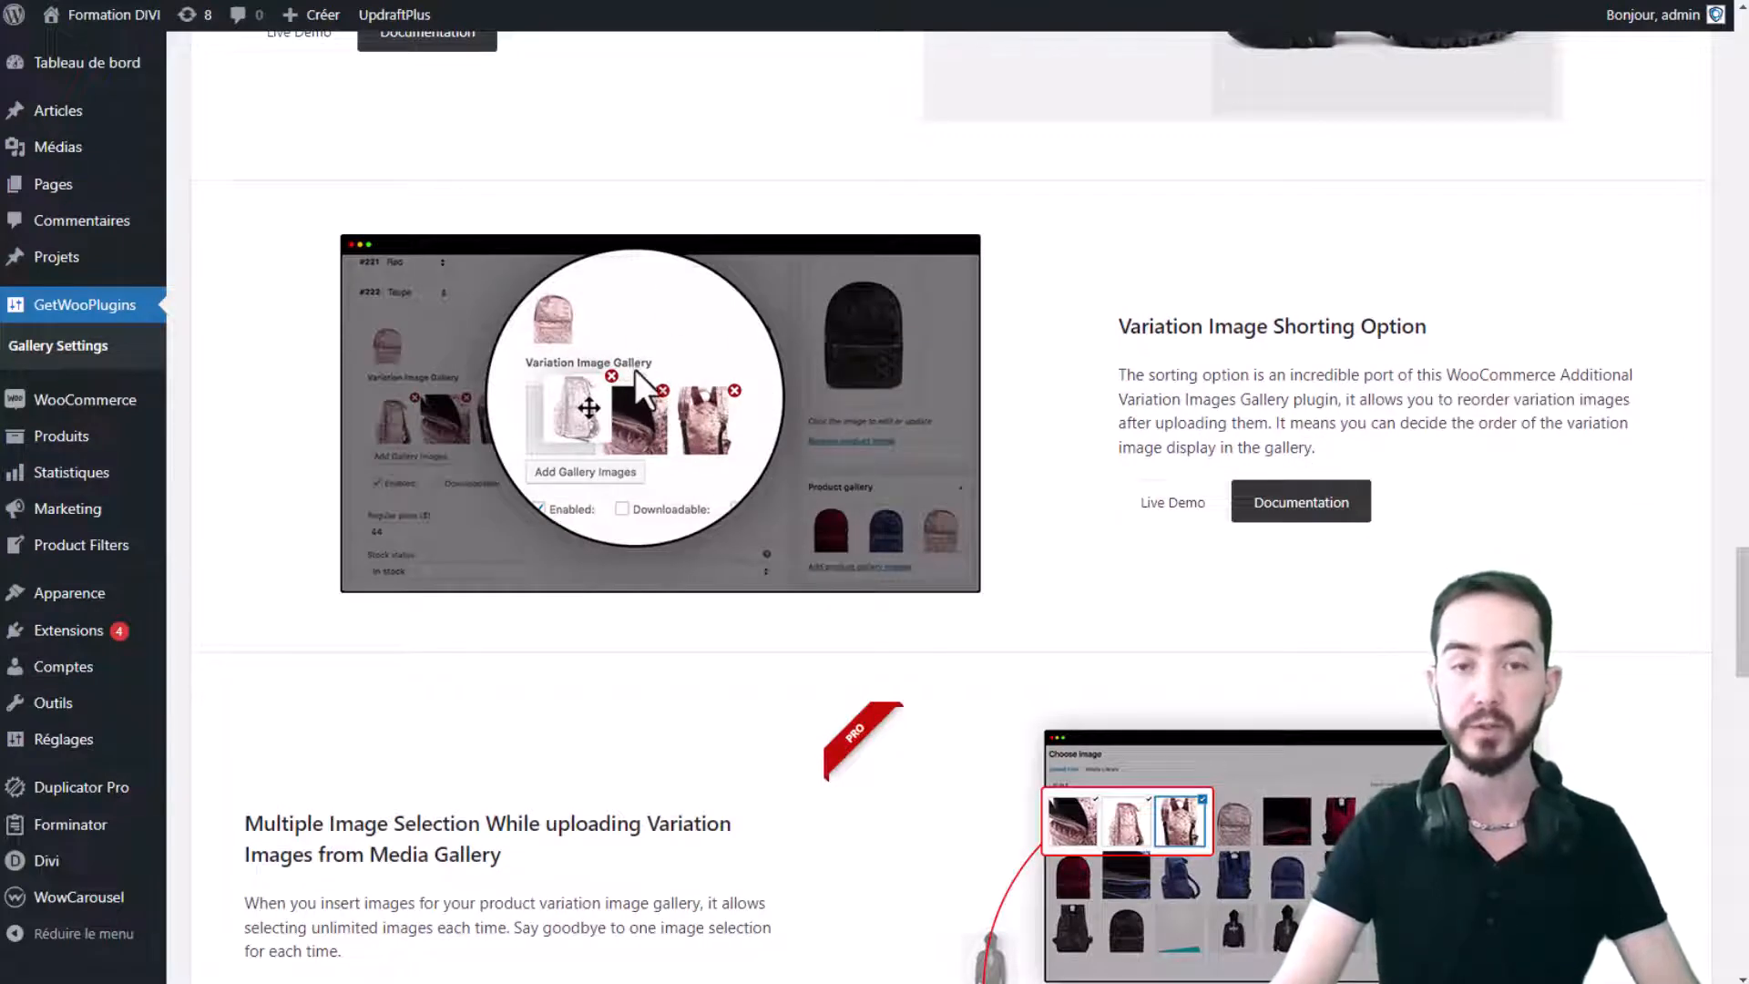
- Review the Pro feature tutorials on multiple image selection, videos per variation and product featured video
scroll(784, 124, down, 4)
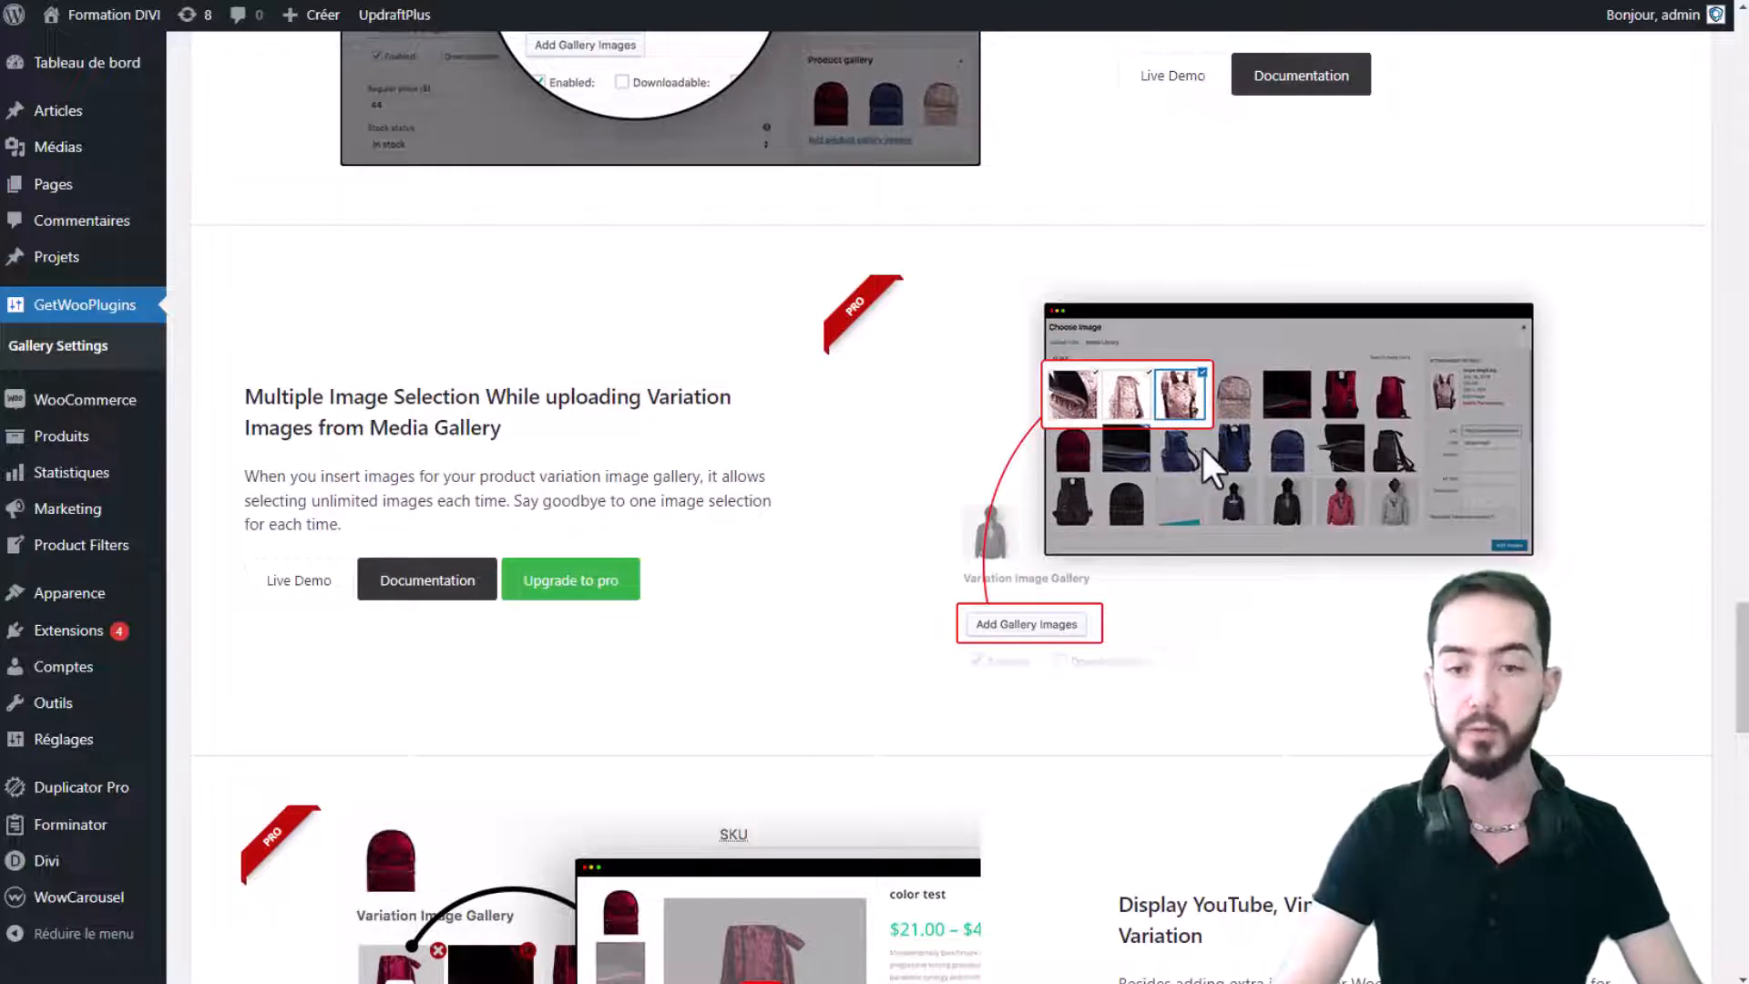
scroll(1194, 493, down, 5)
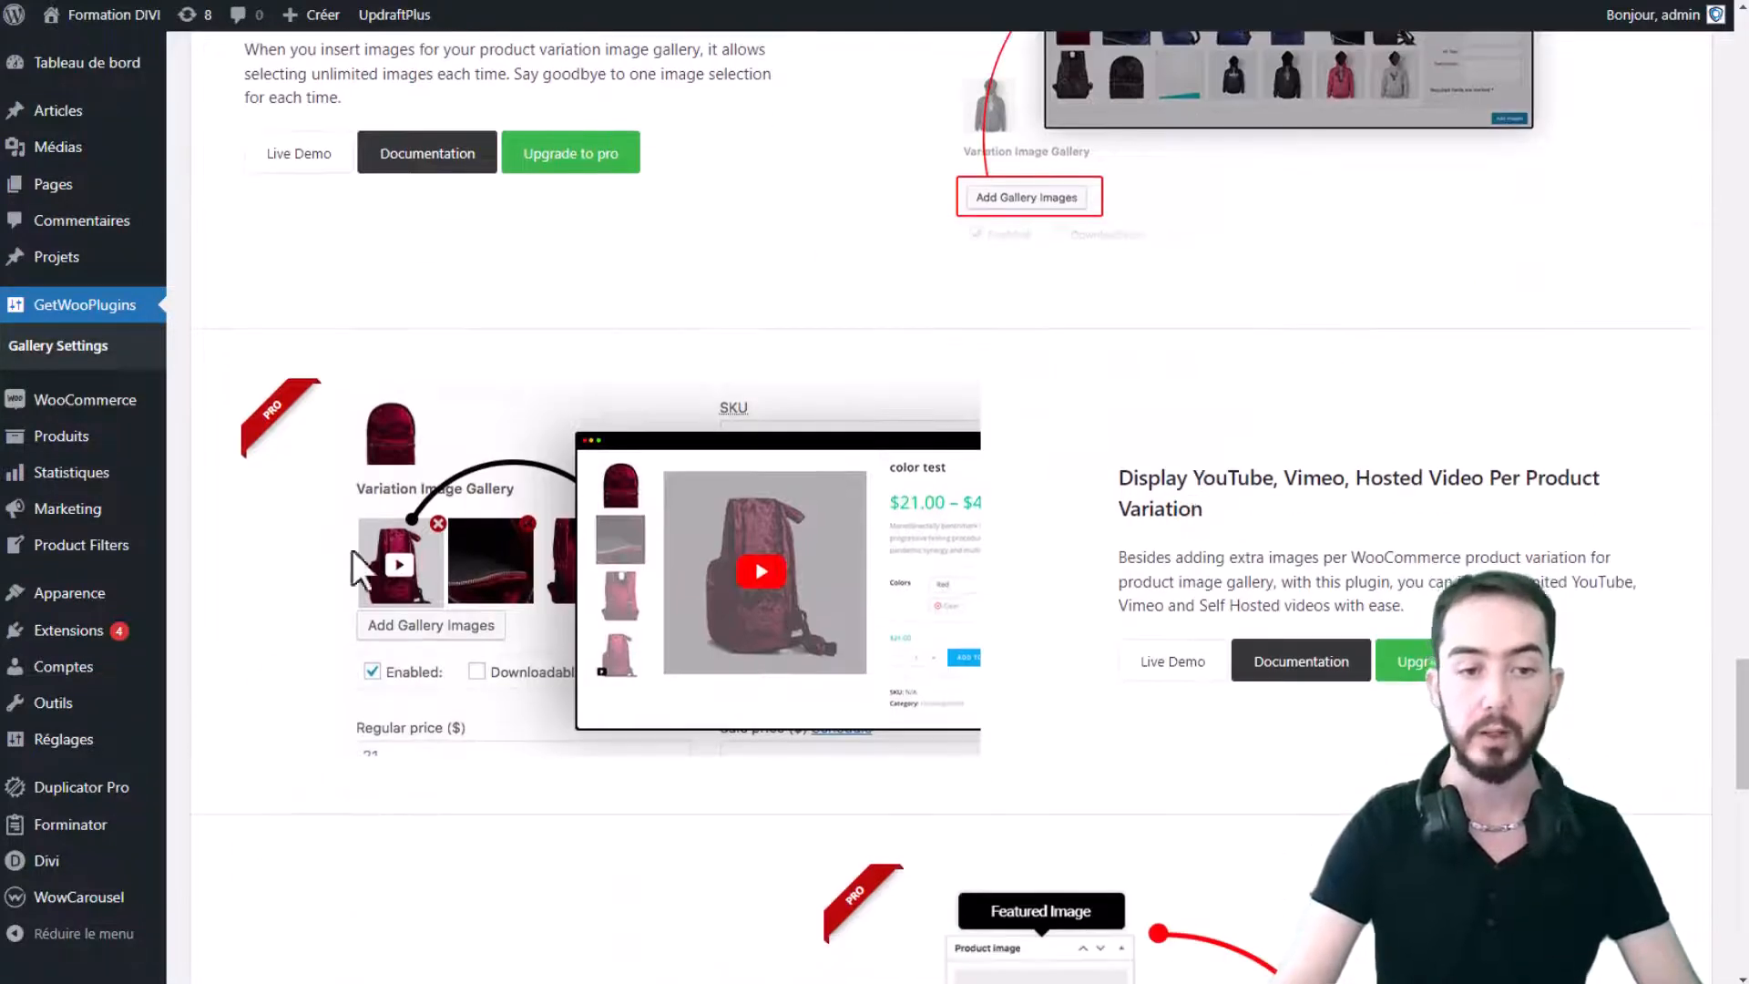
scroll(696, 492, down, 4)
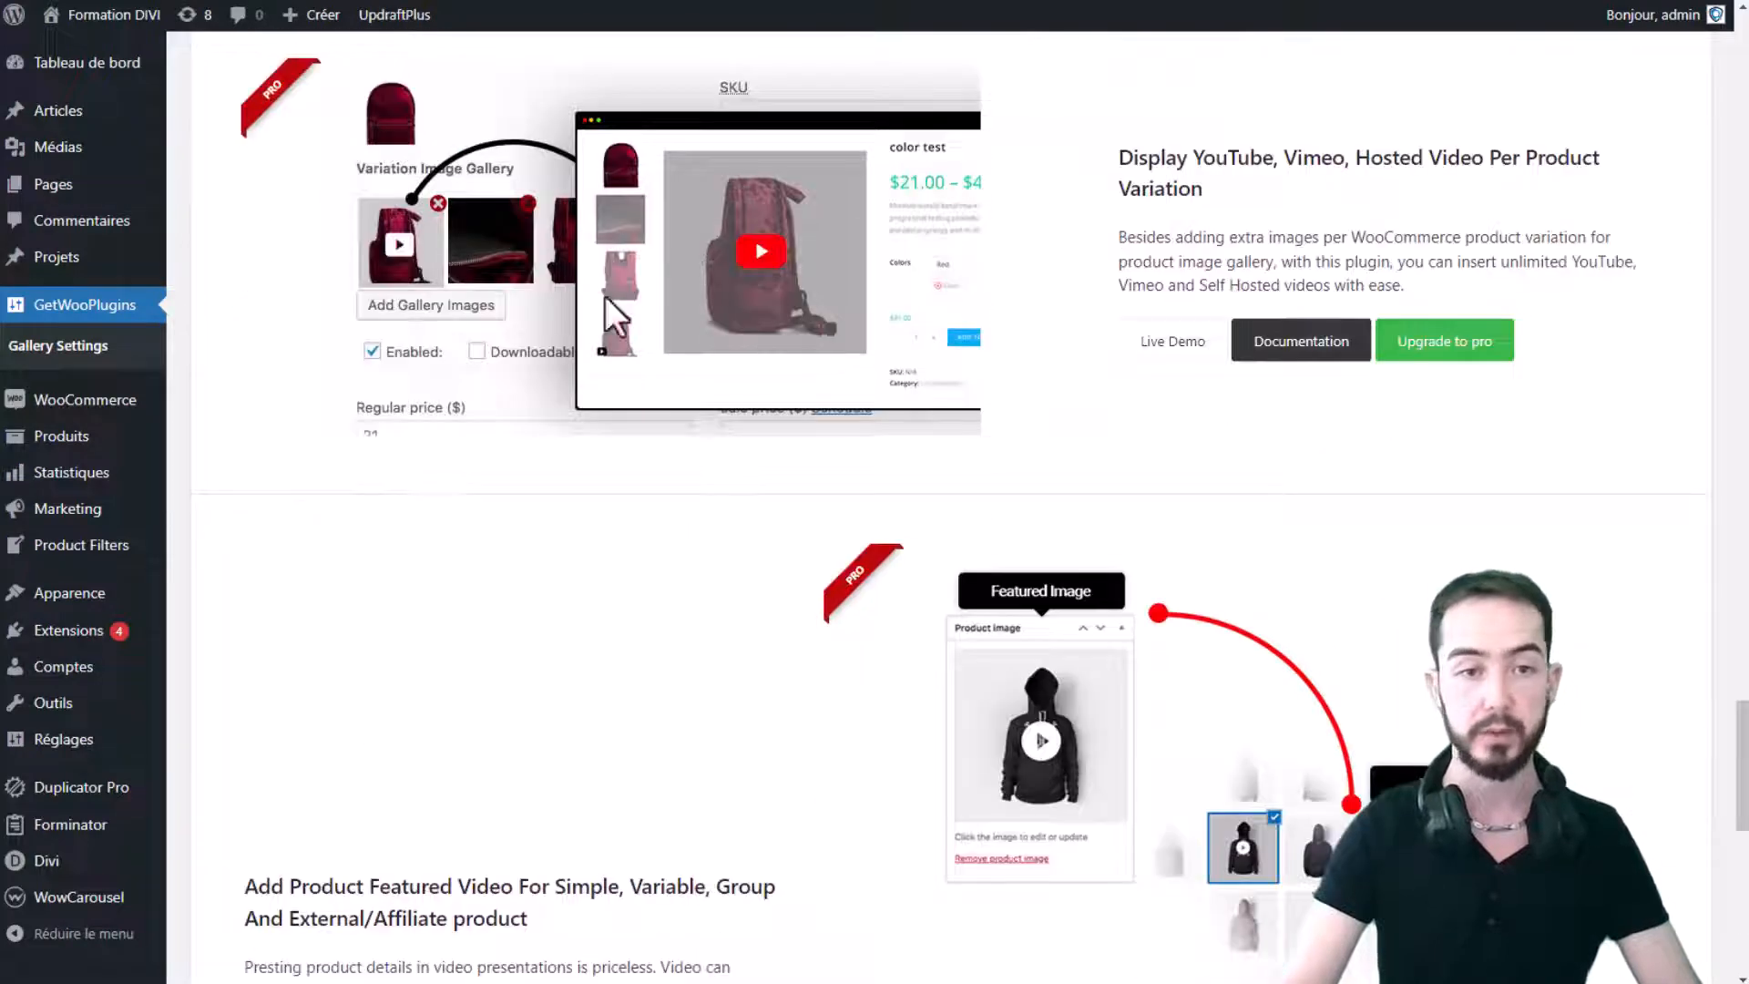
scroll(1090, 270, down, 5)
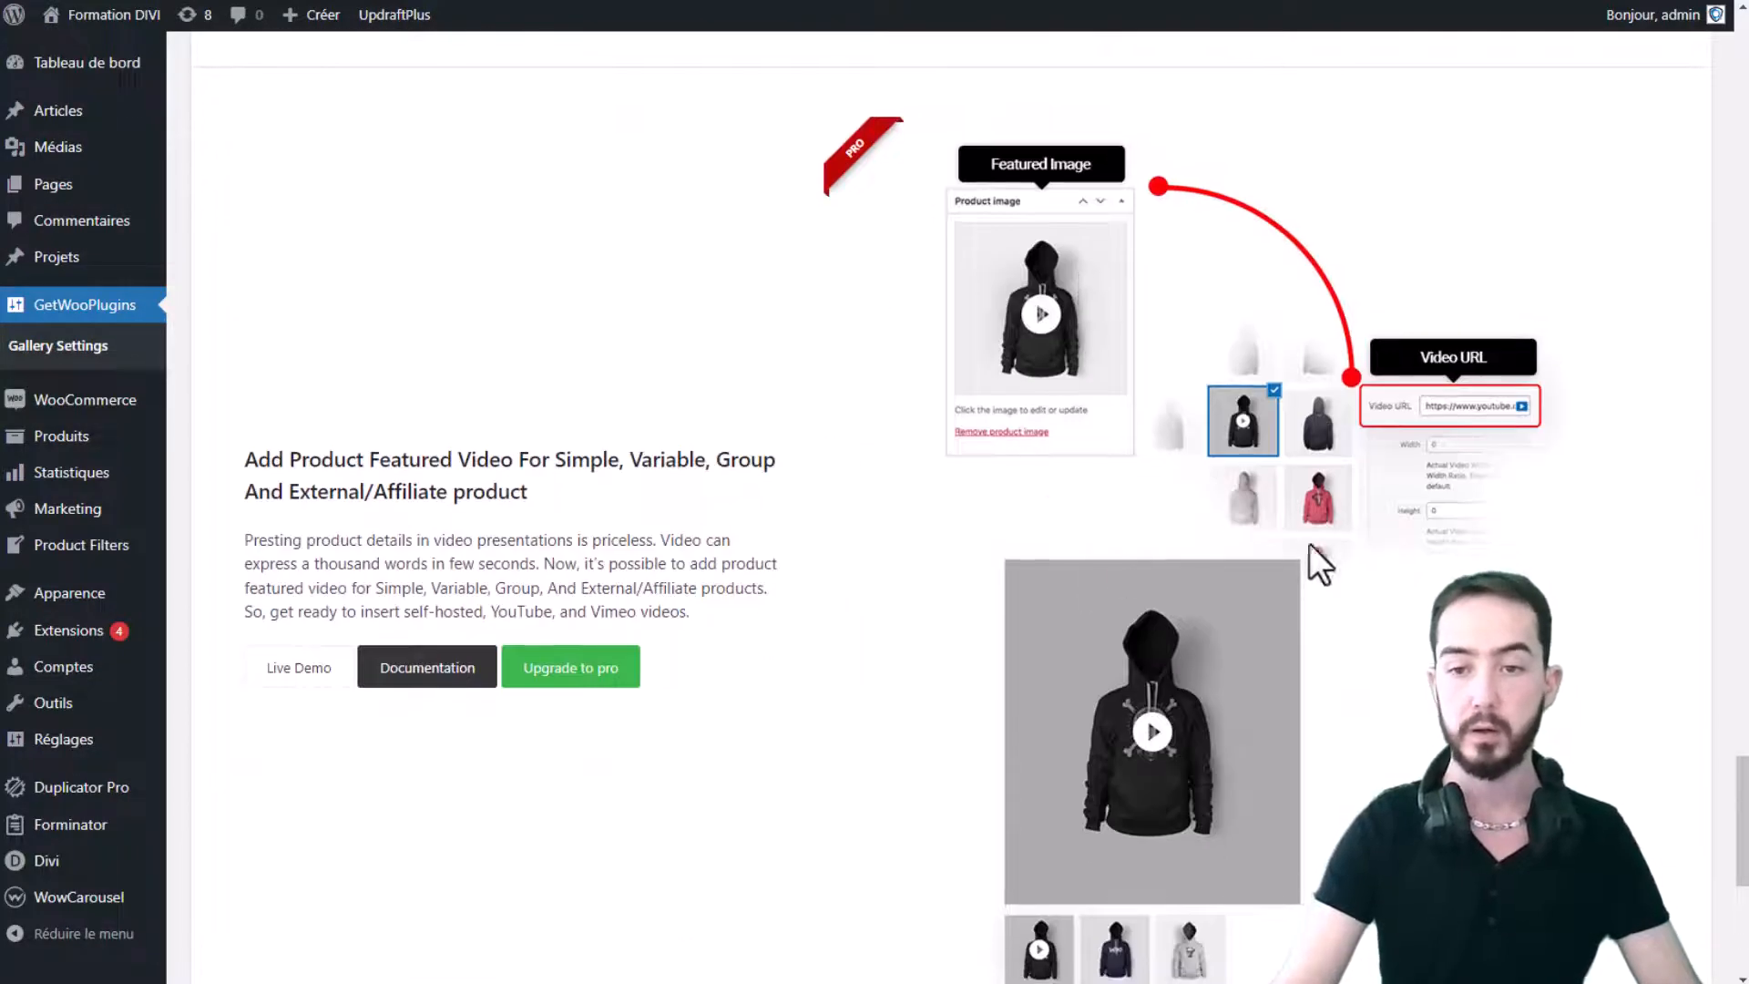
scroll(1102, 583, down, 15)
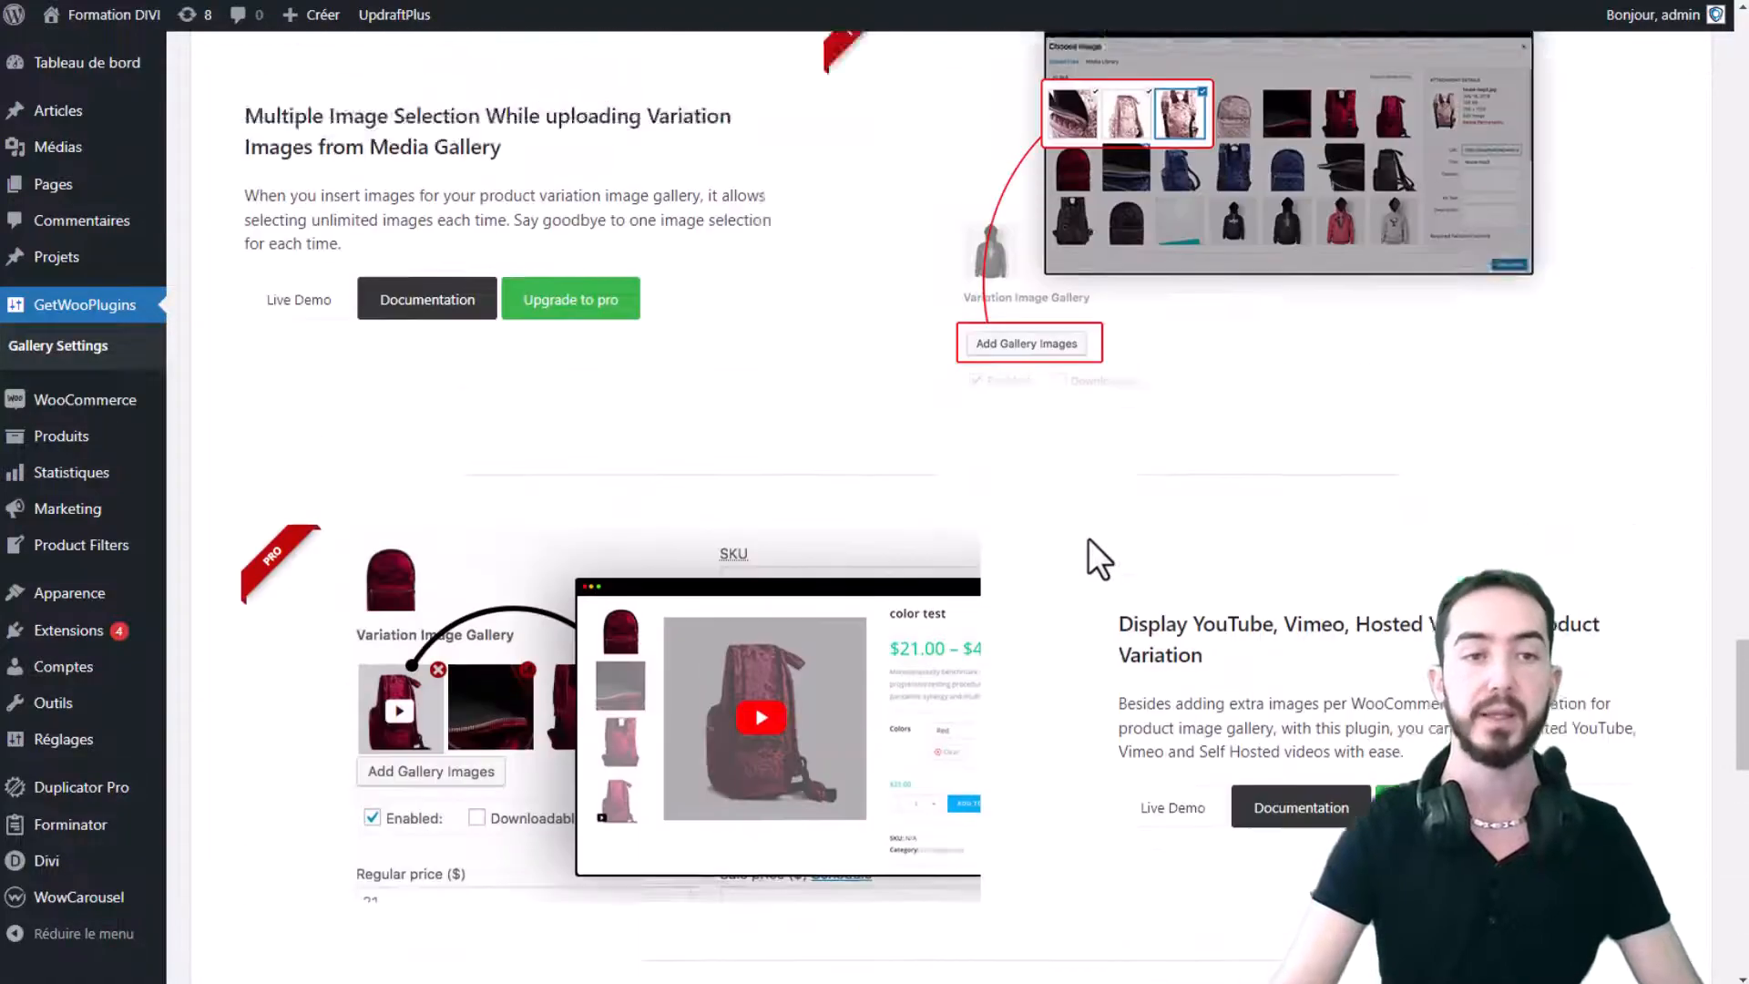
scroll(1089, 535, up, 15)
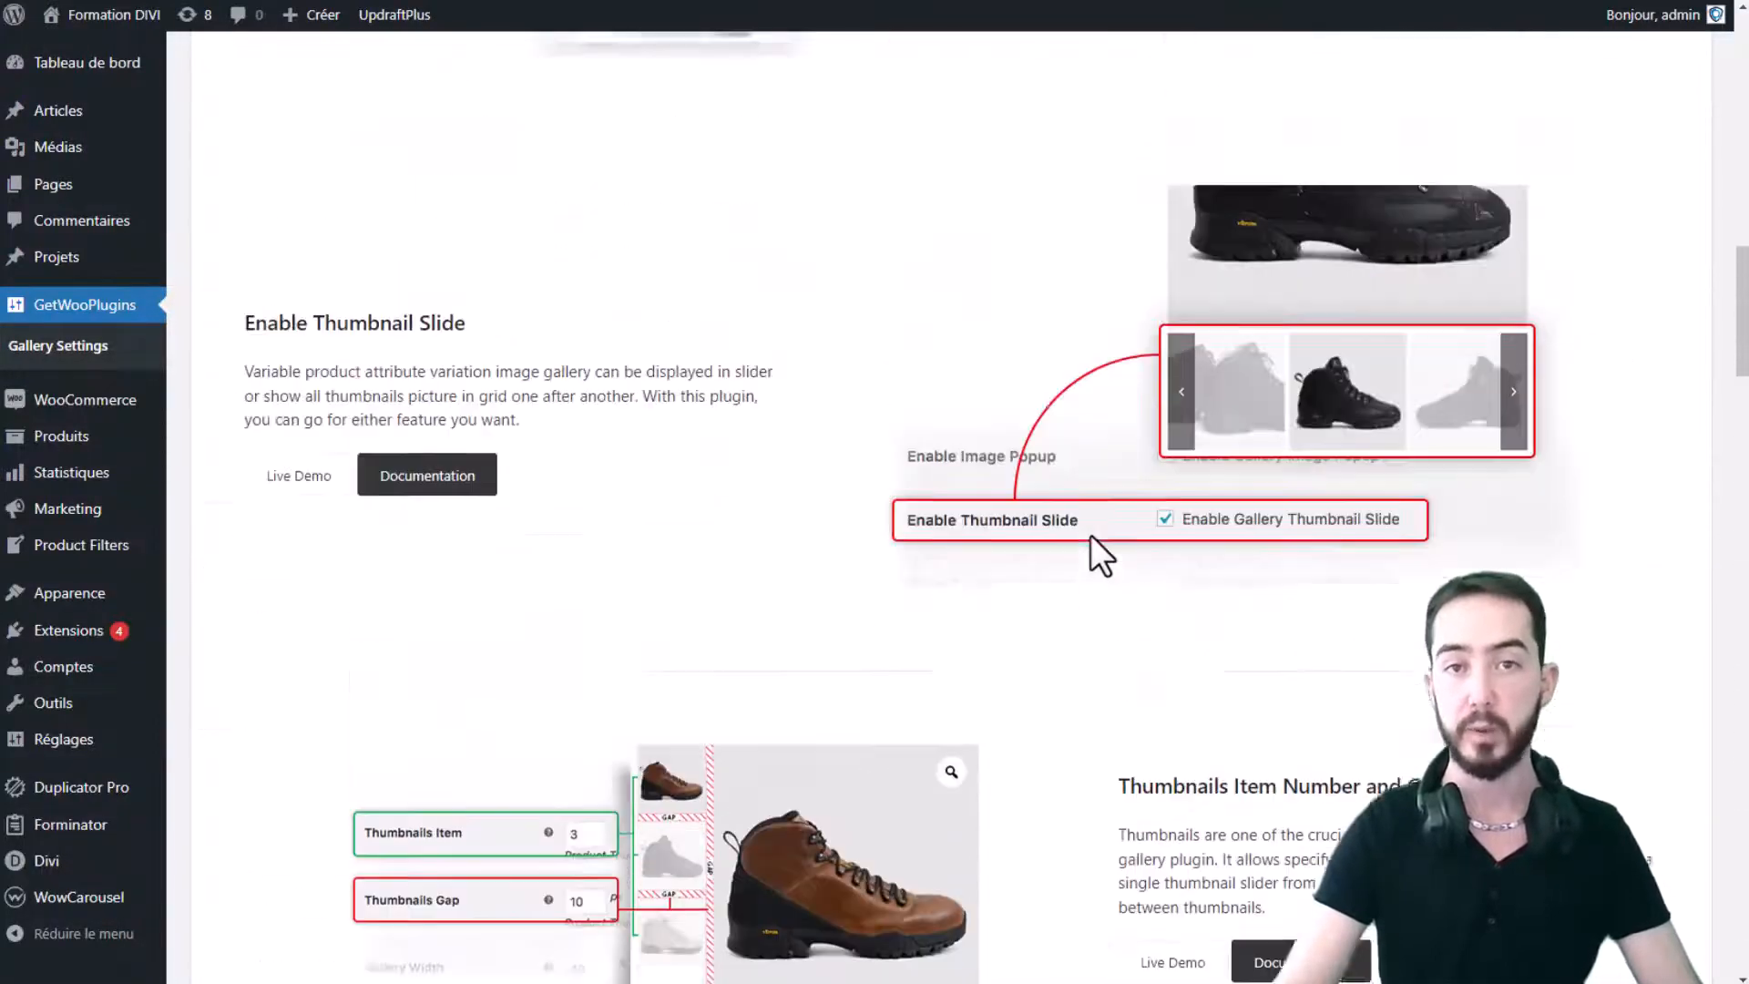
- Examine the general gallery settings for thumbnail number, thumbnail gap and gallery width per device
scroll(1098, 556, up, 1)
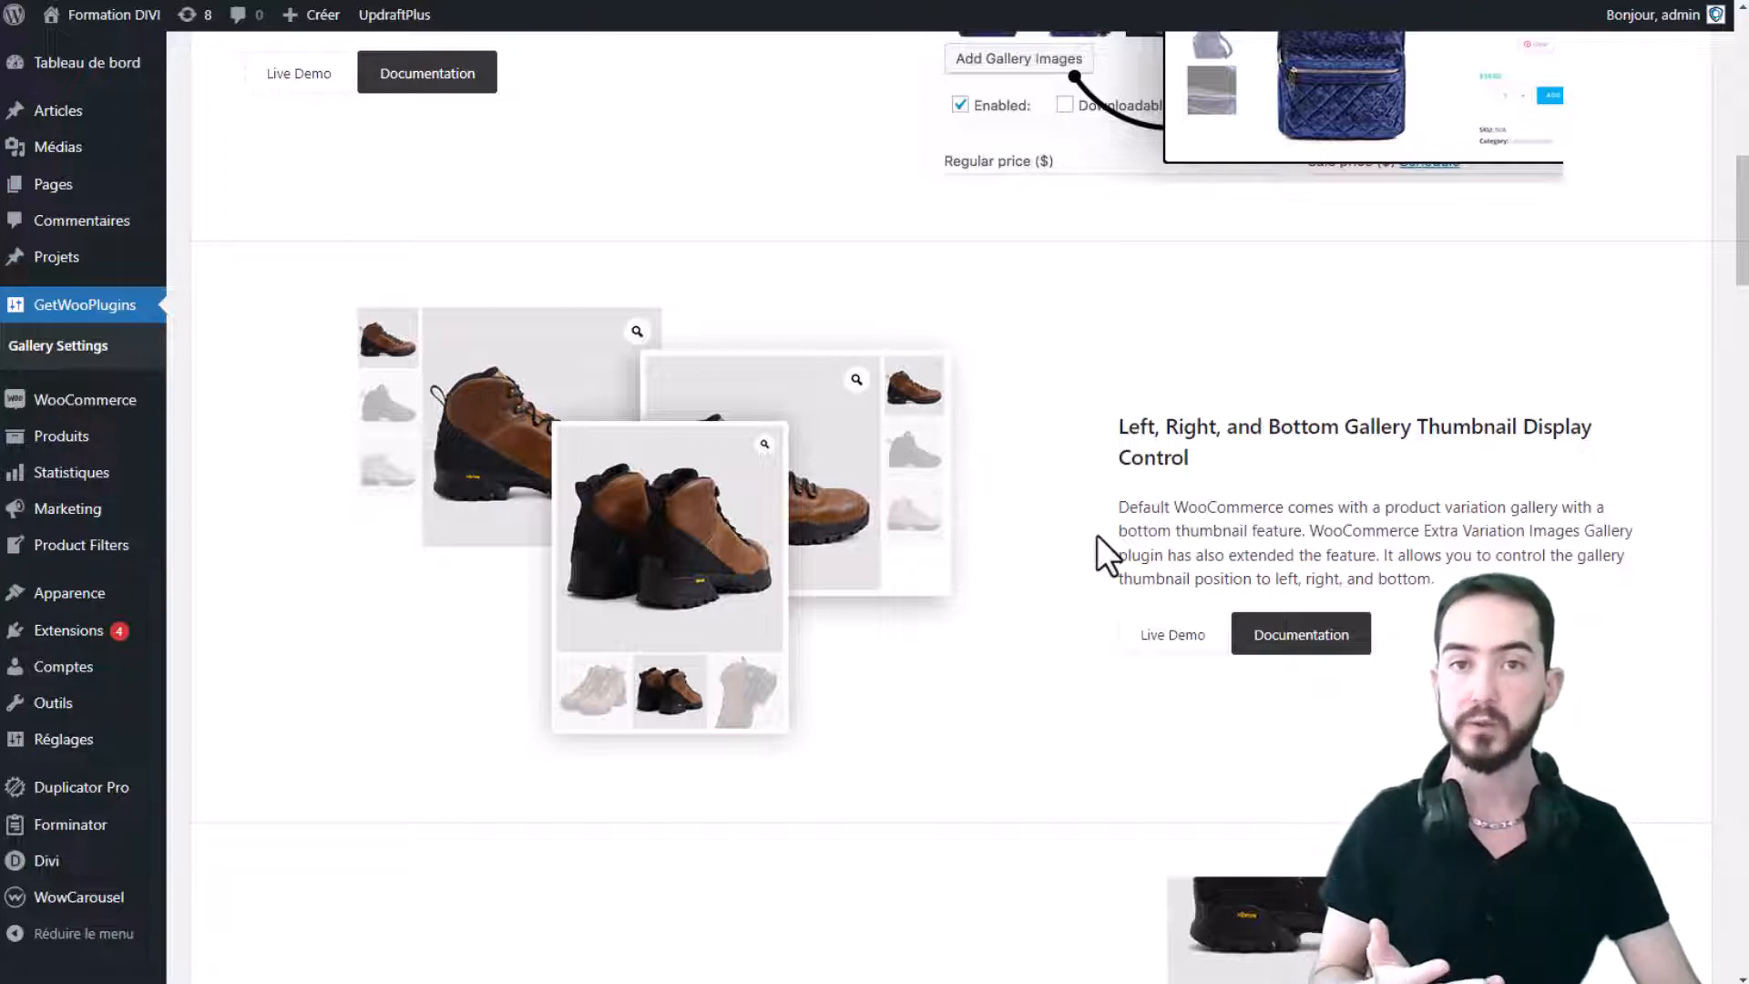
scroll(1025, 498, up, 10)
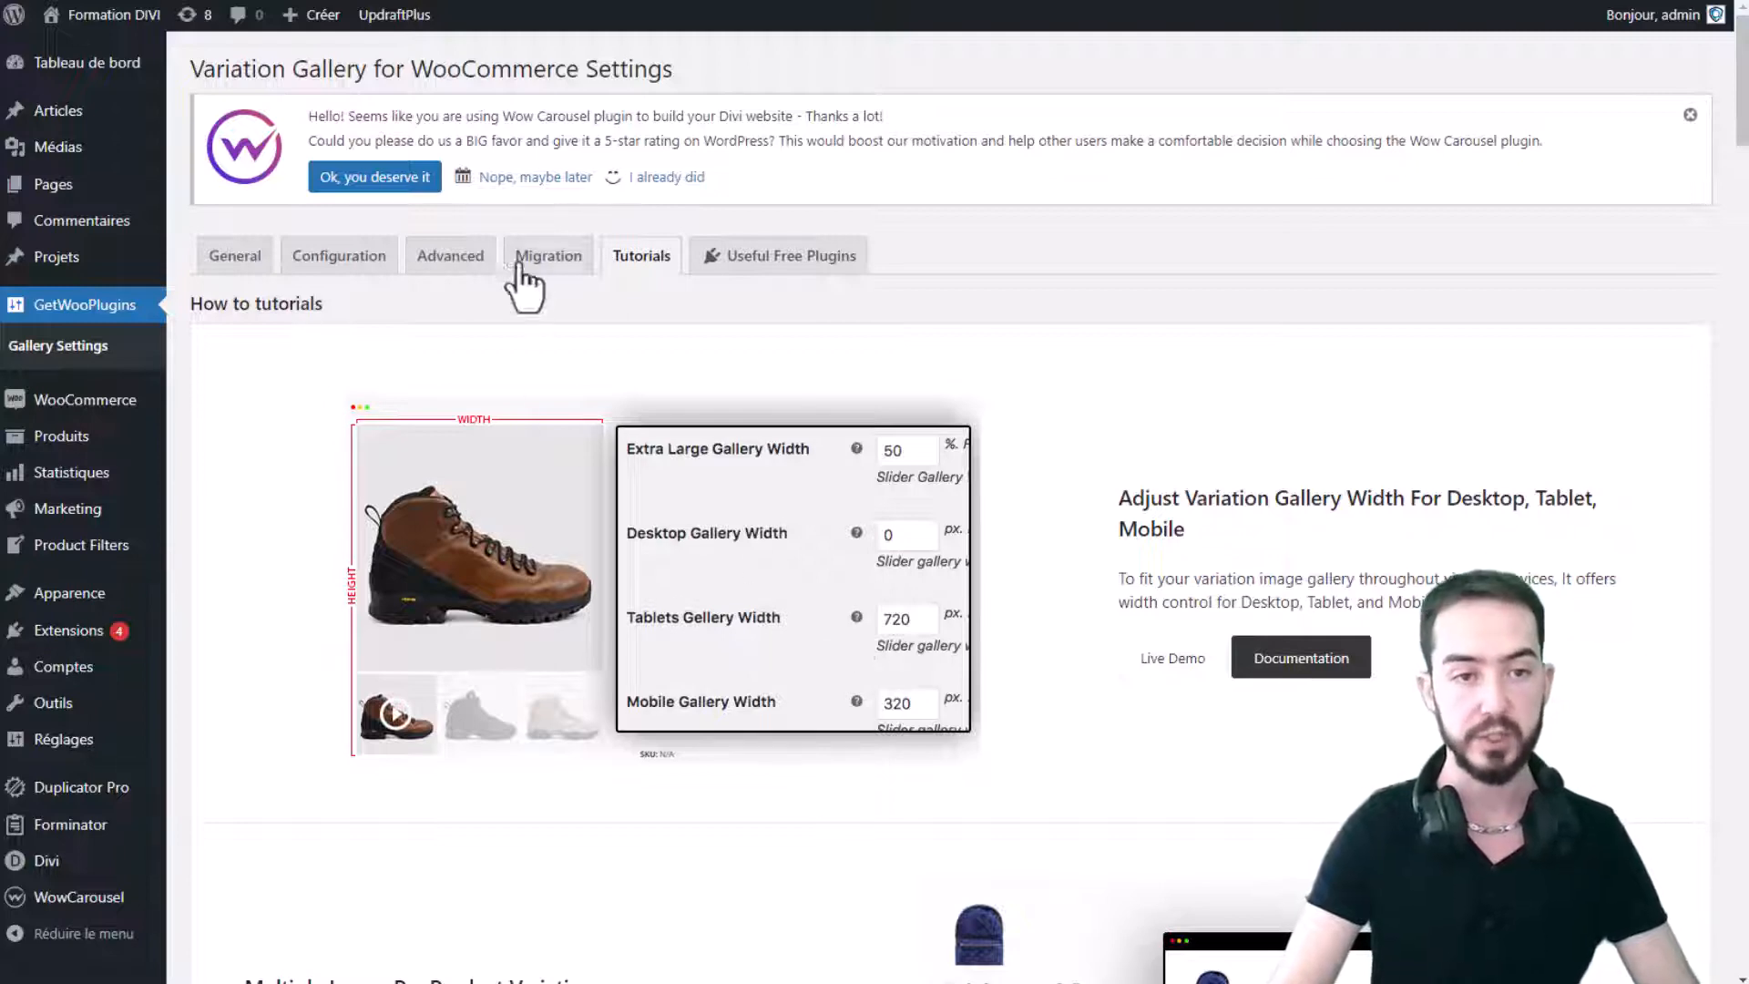
click(251, 266)
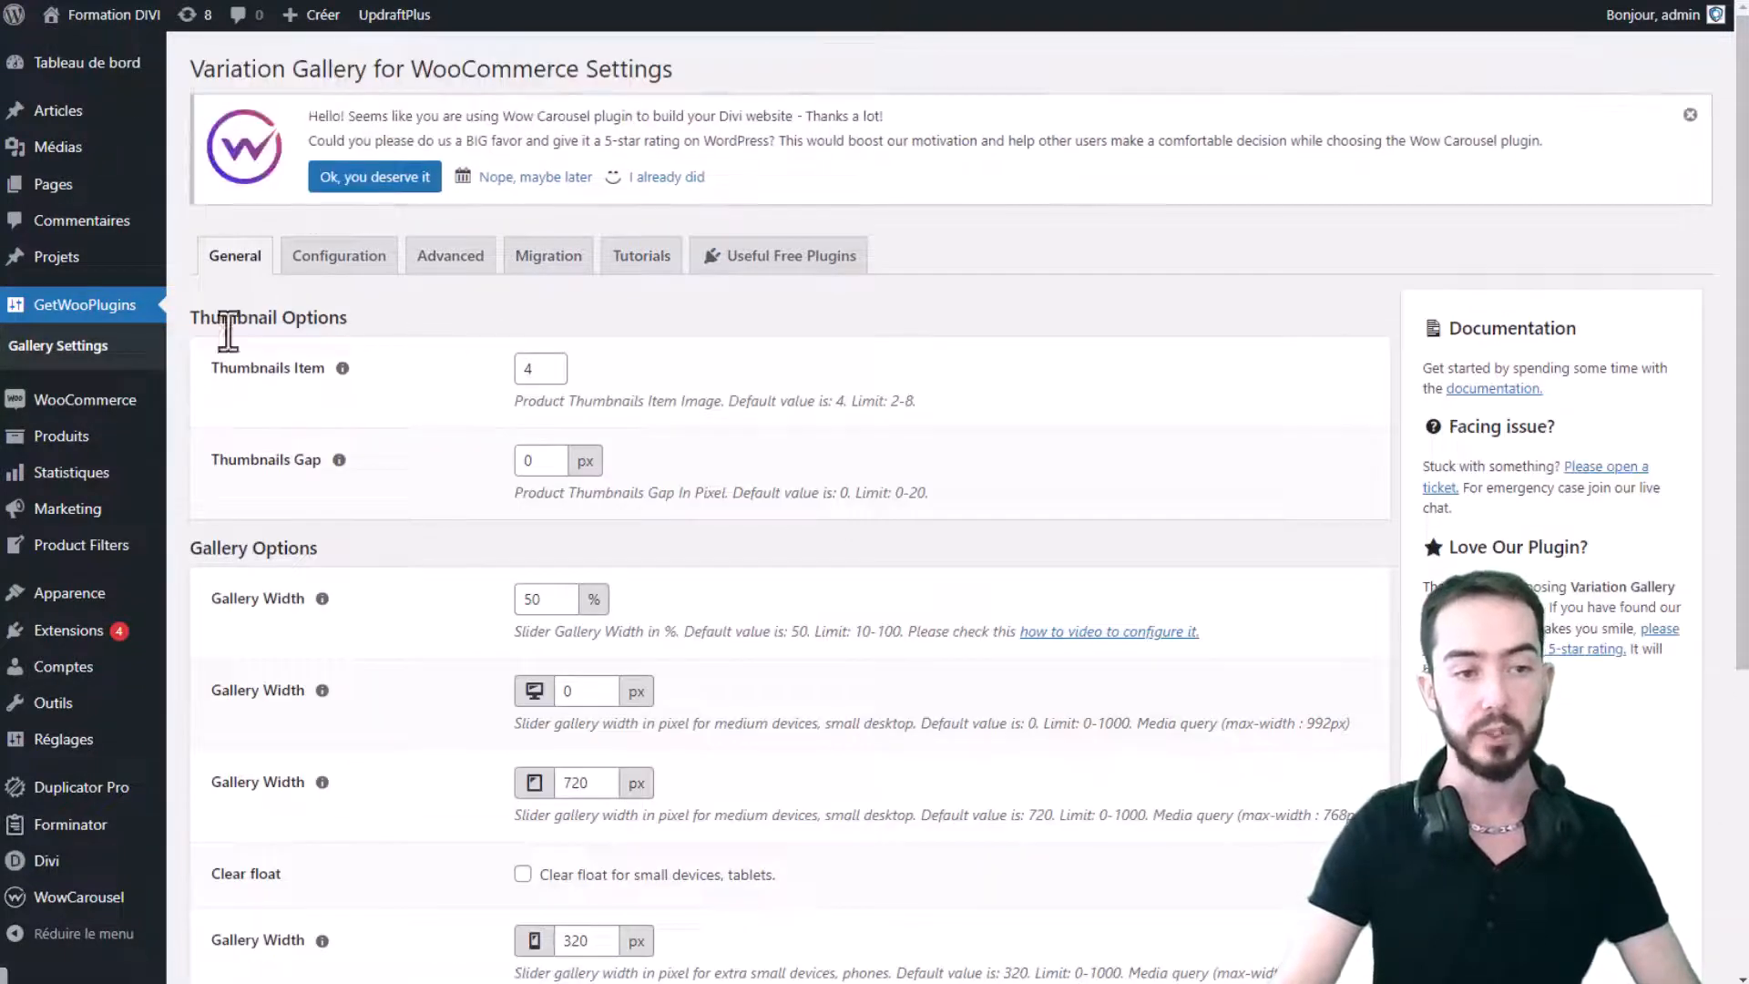
scroll(610, 741, down, 2)
scroll(611, 742, down, 1)
scroll(586, 379, up, 3)
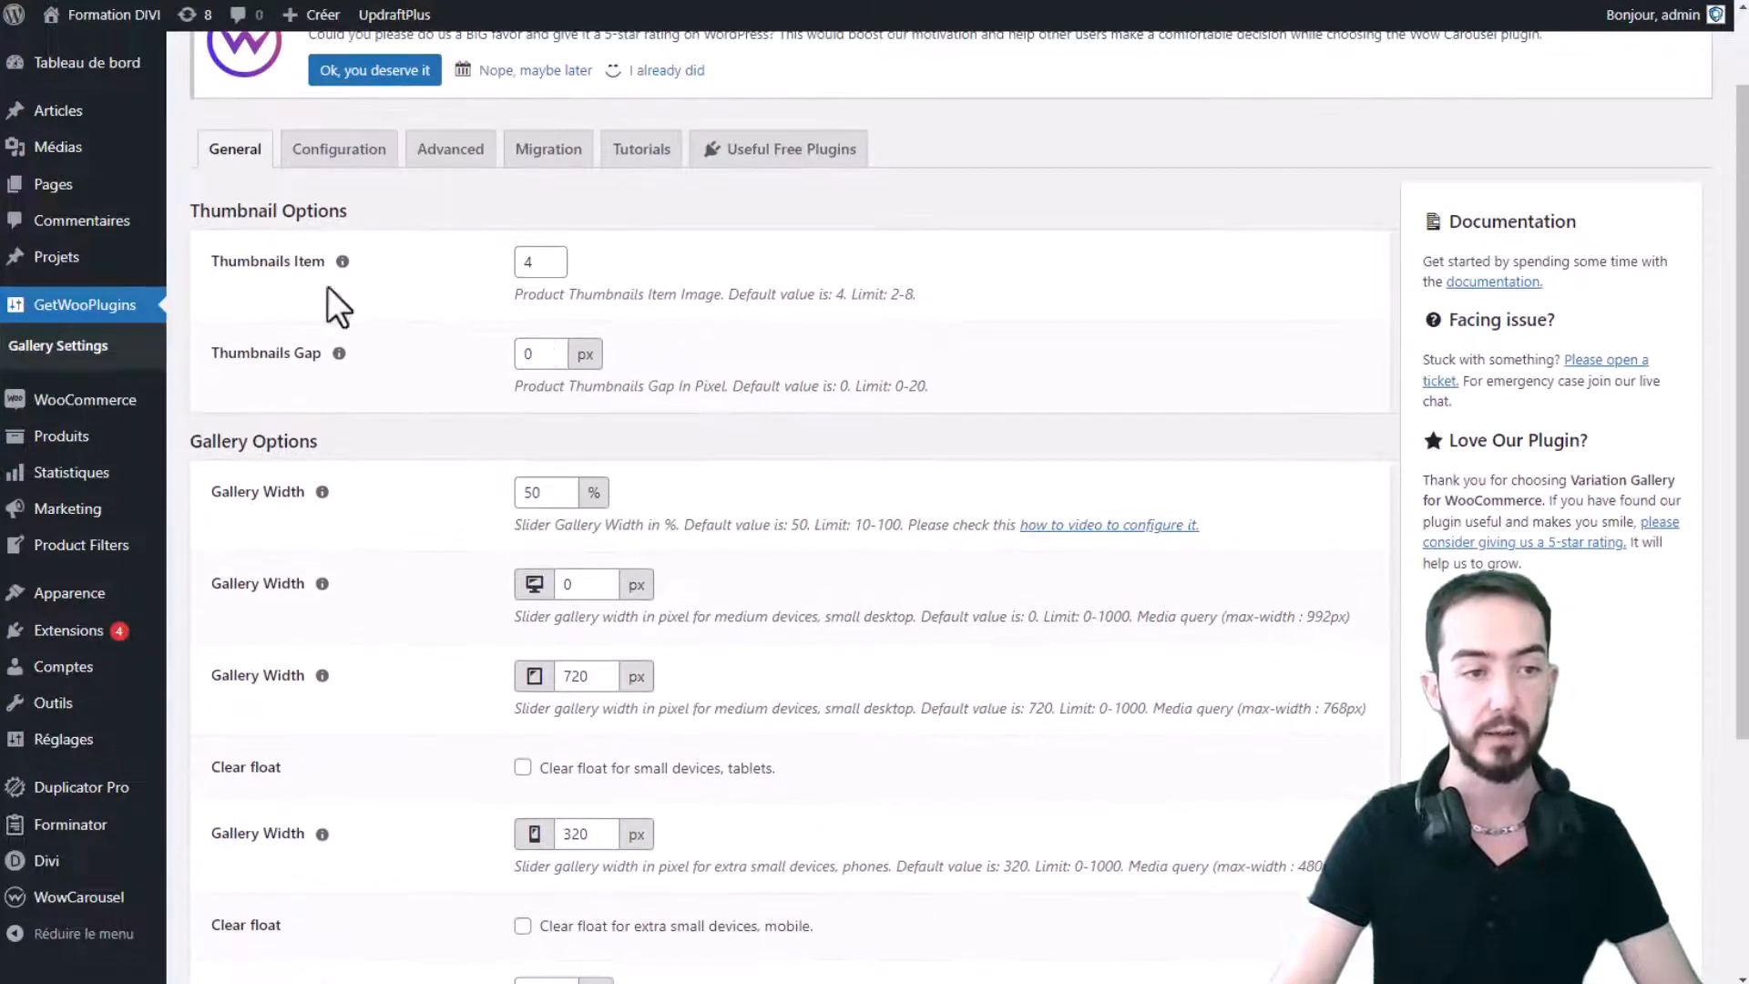
- Open the gallery configuration settings and review the autoplay, zoom, popup and thumbnail options with the page translated into French
click(346, 150)
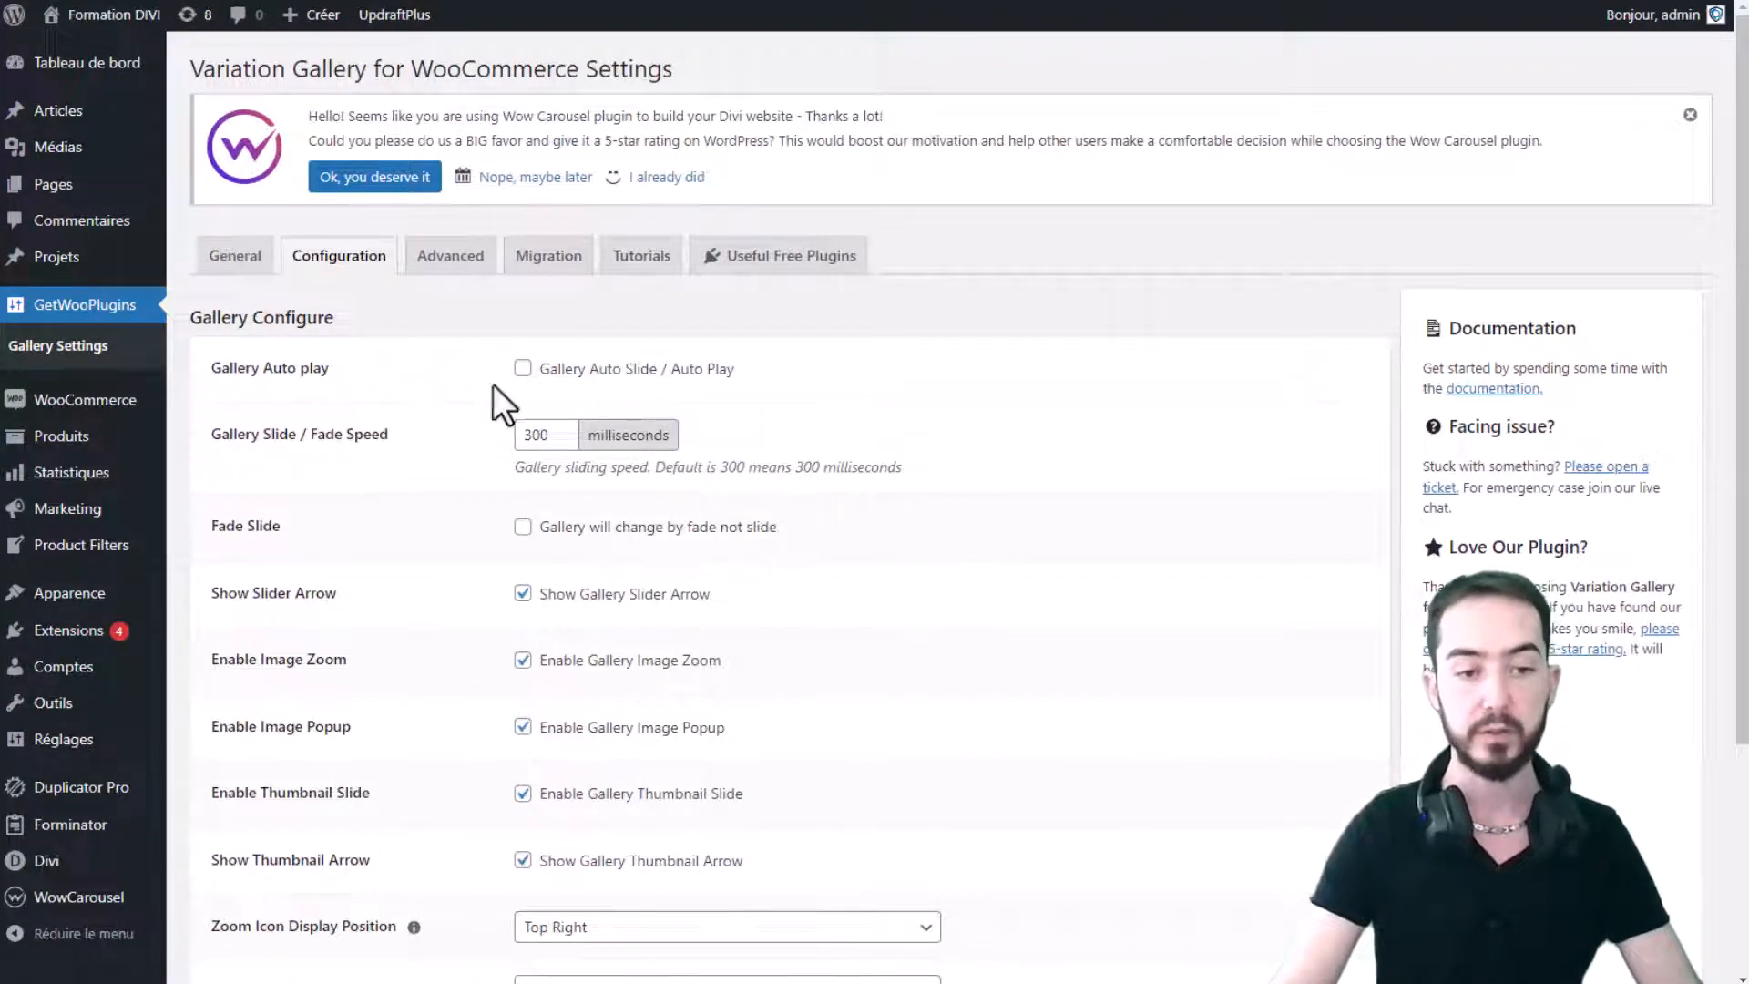
scroll(836, 674, down, 1)
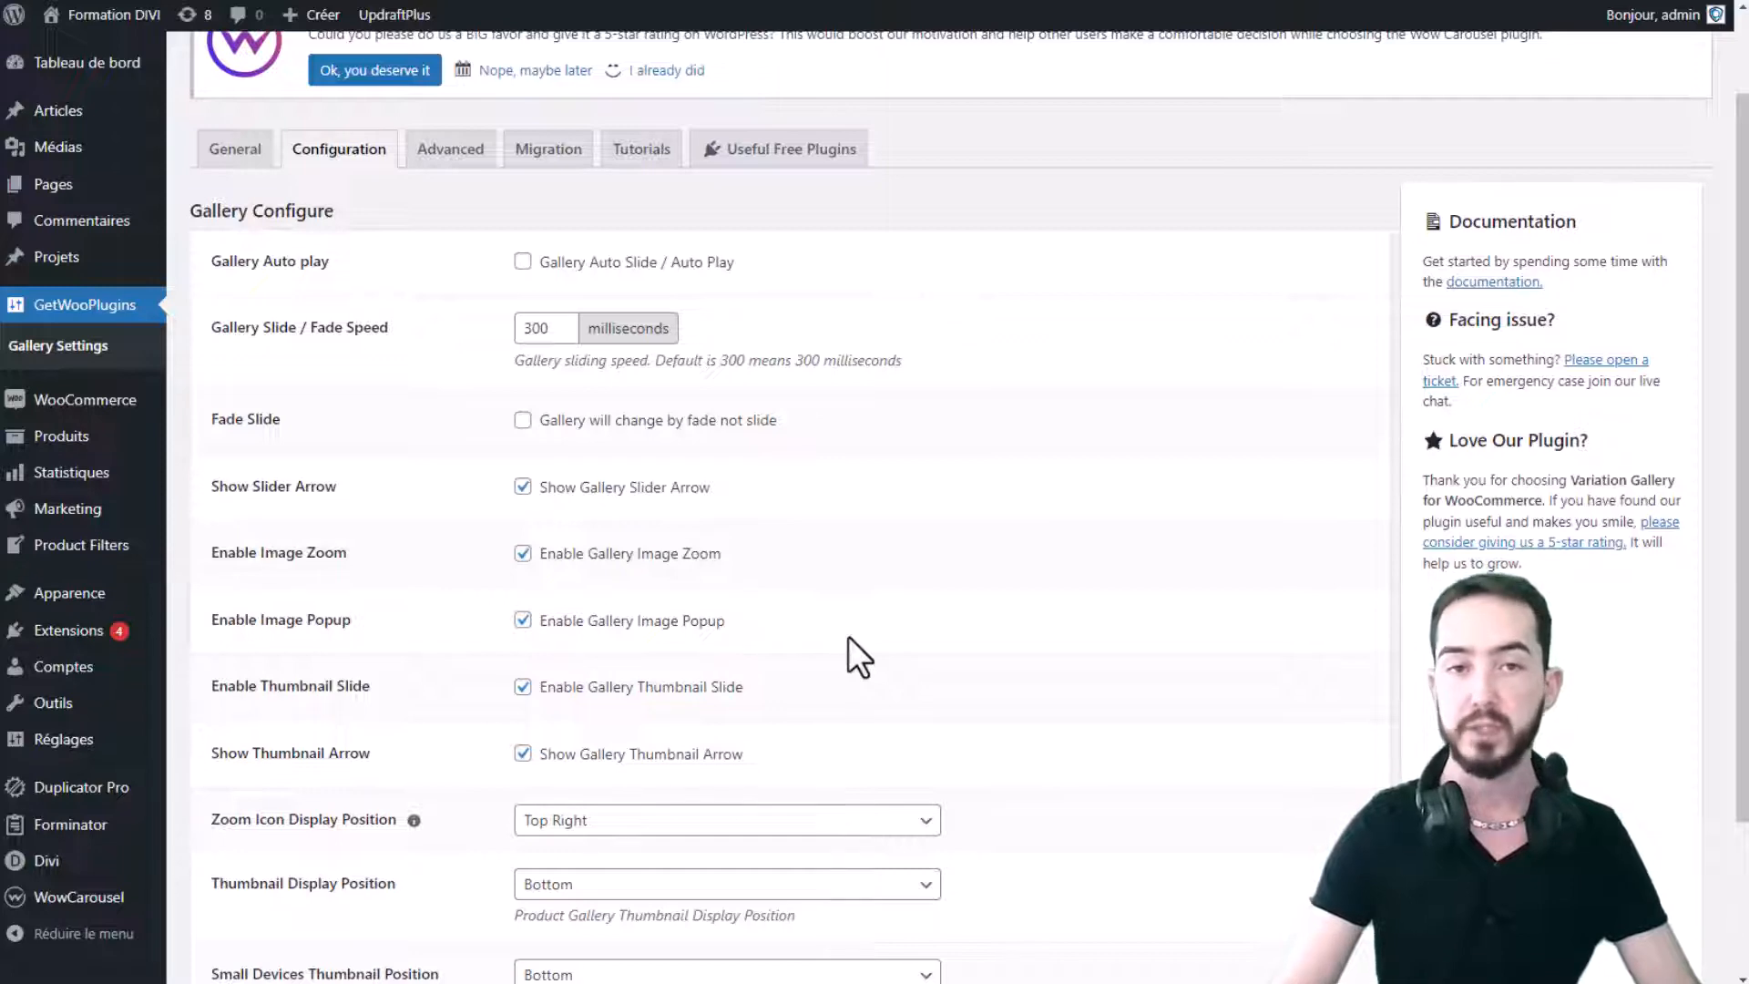
right_click(902, 217)
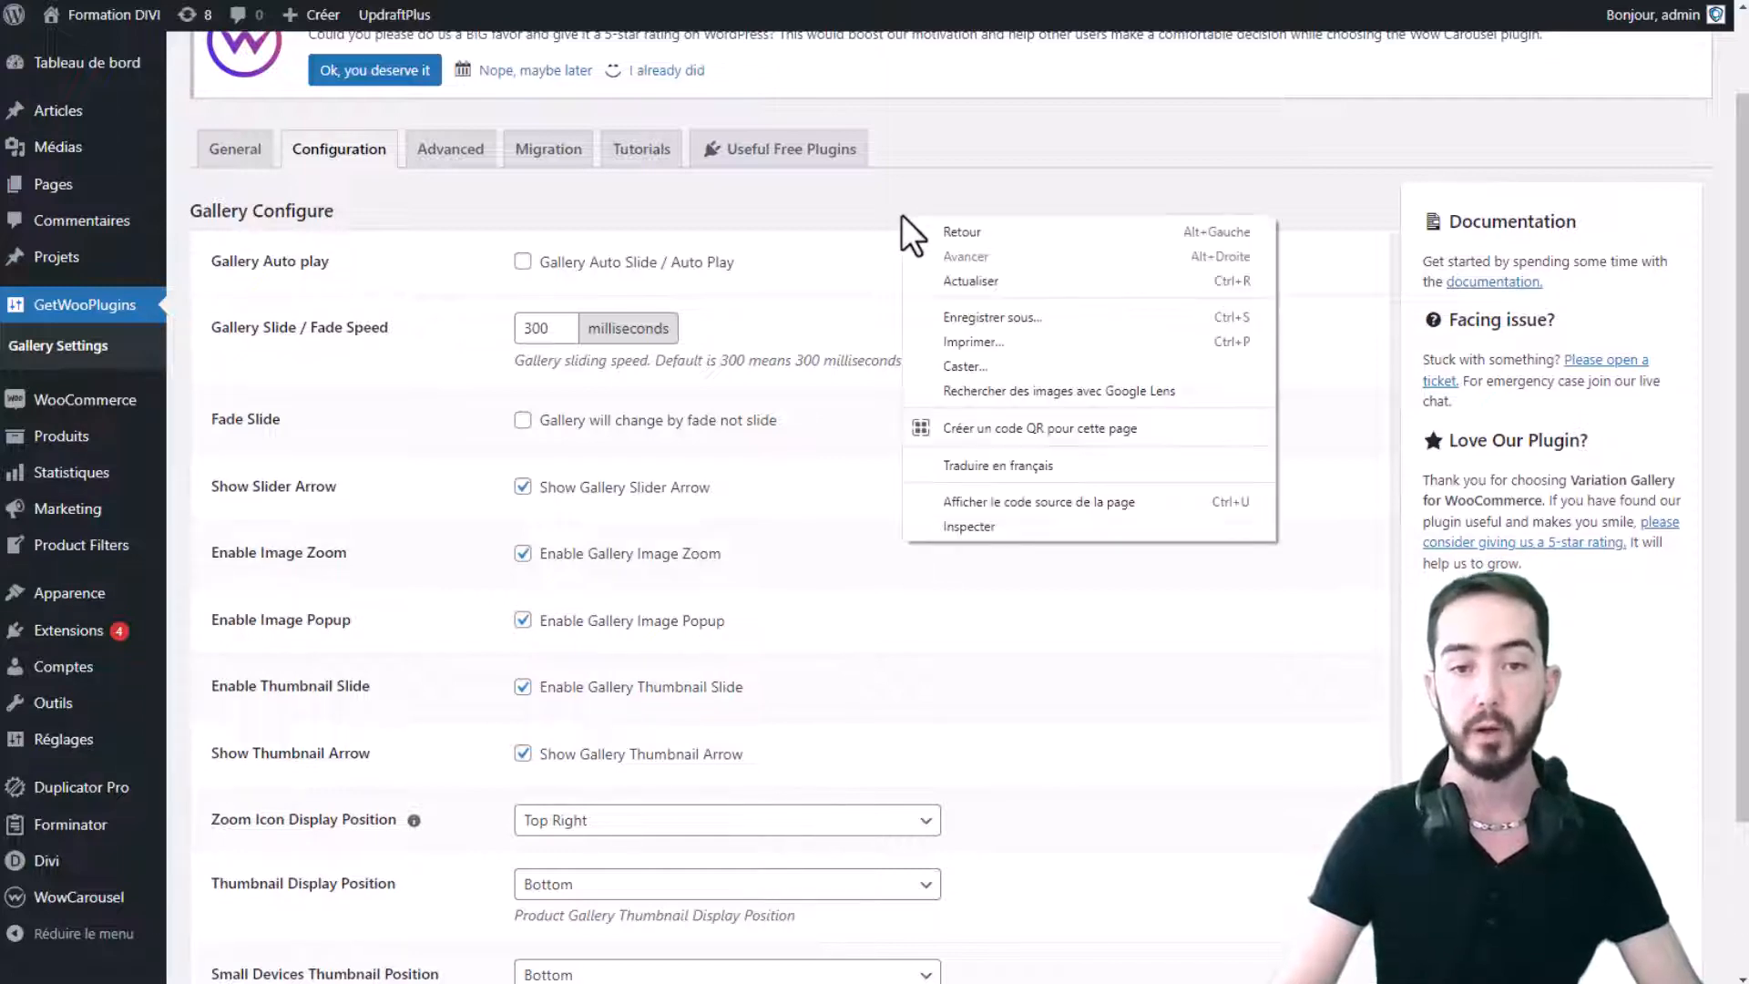
click(960, 468)
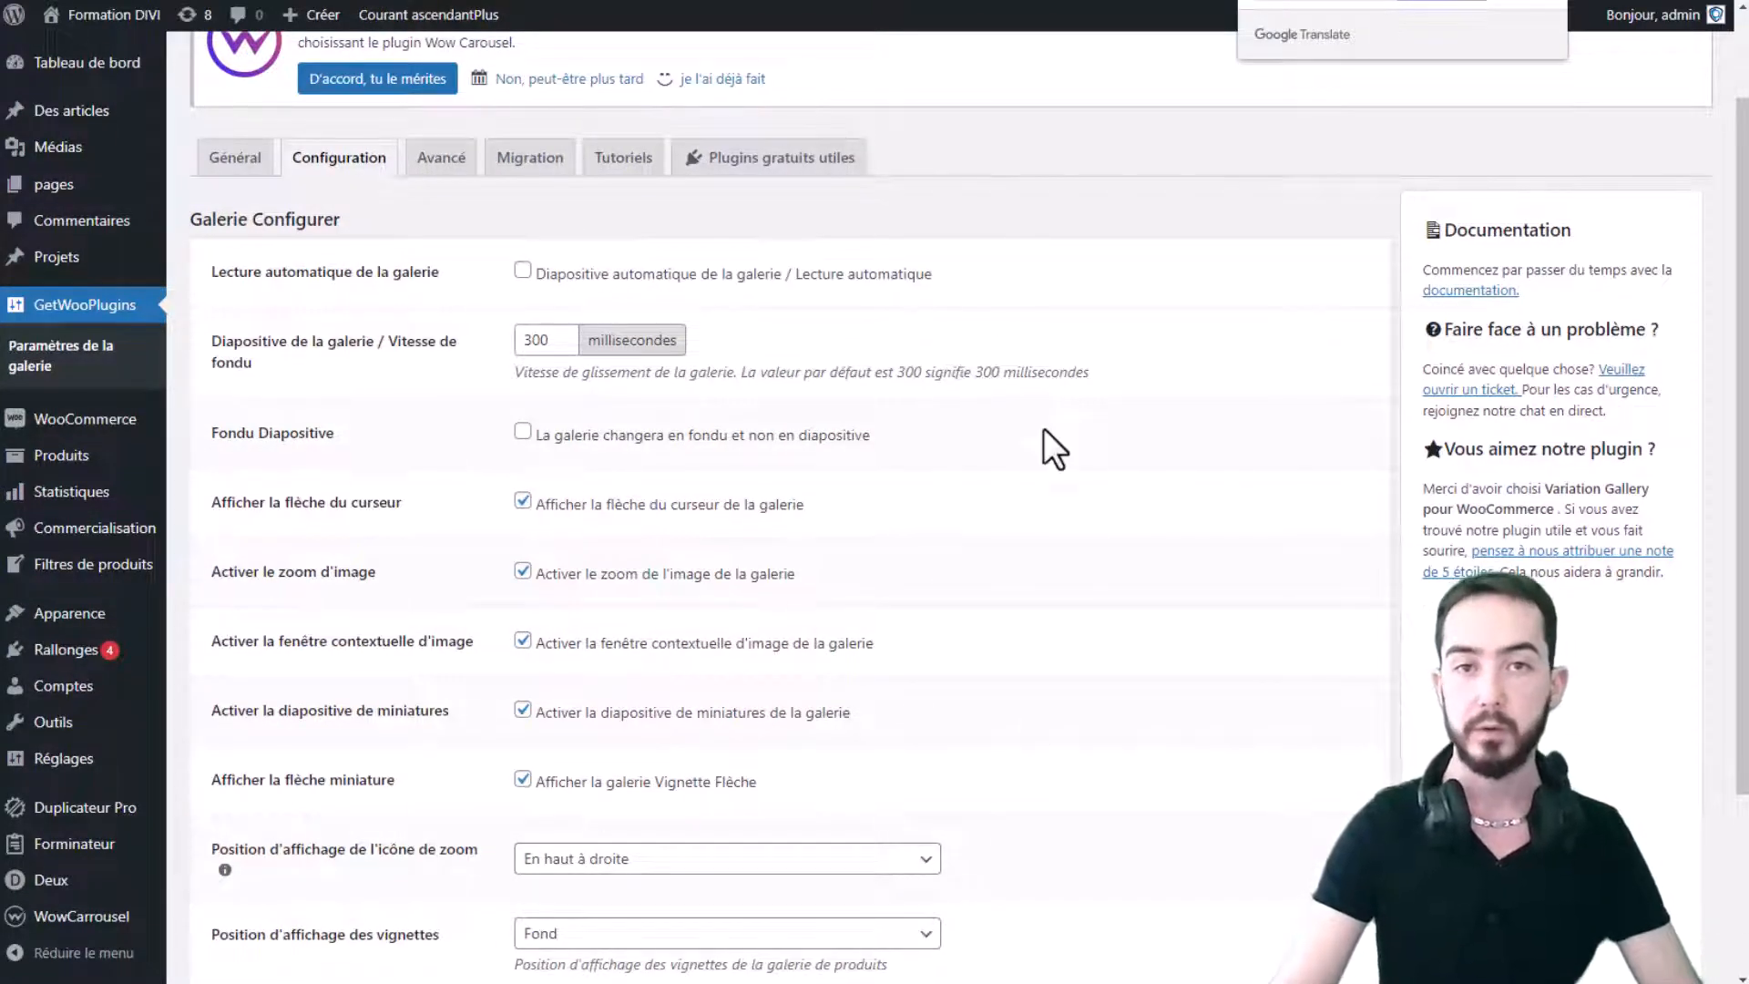
scroll(1047, 410, down, 1)
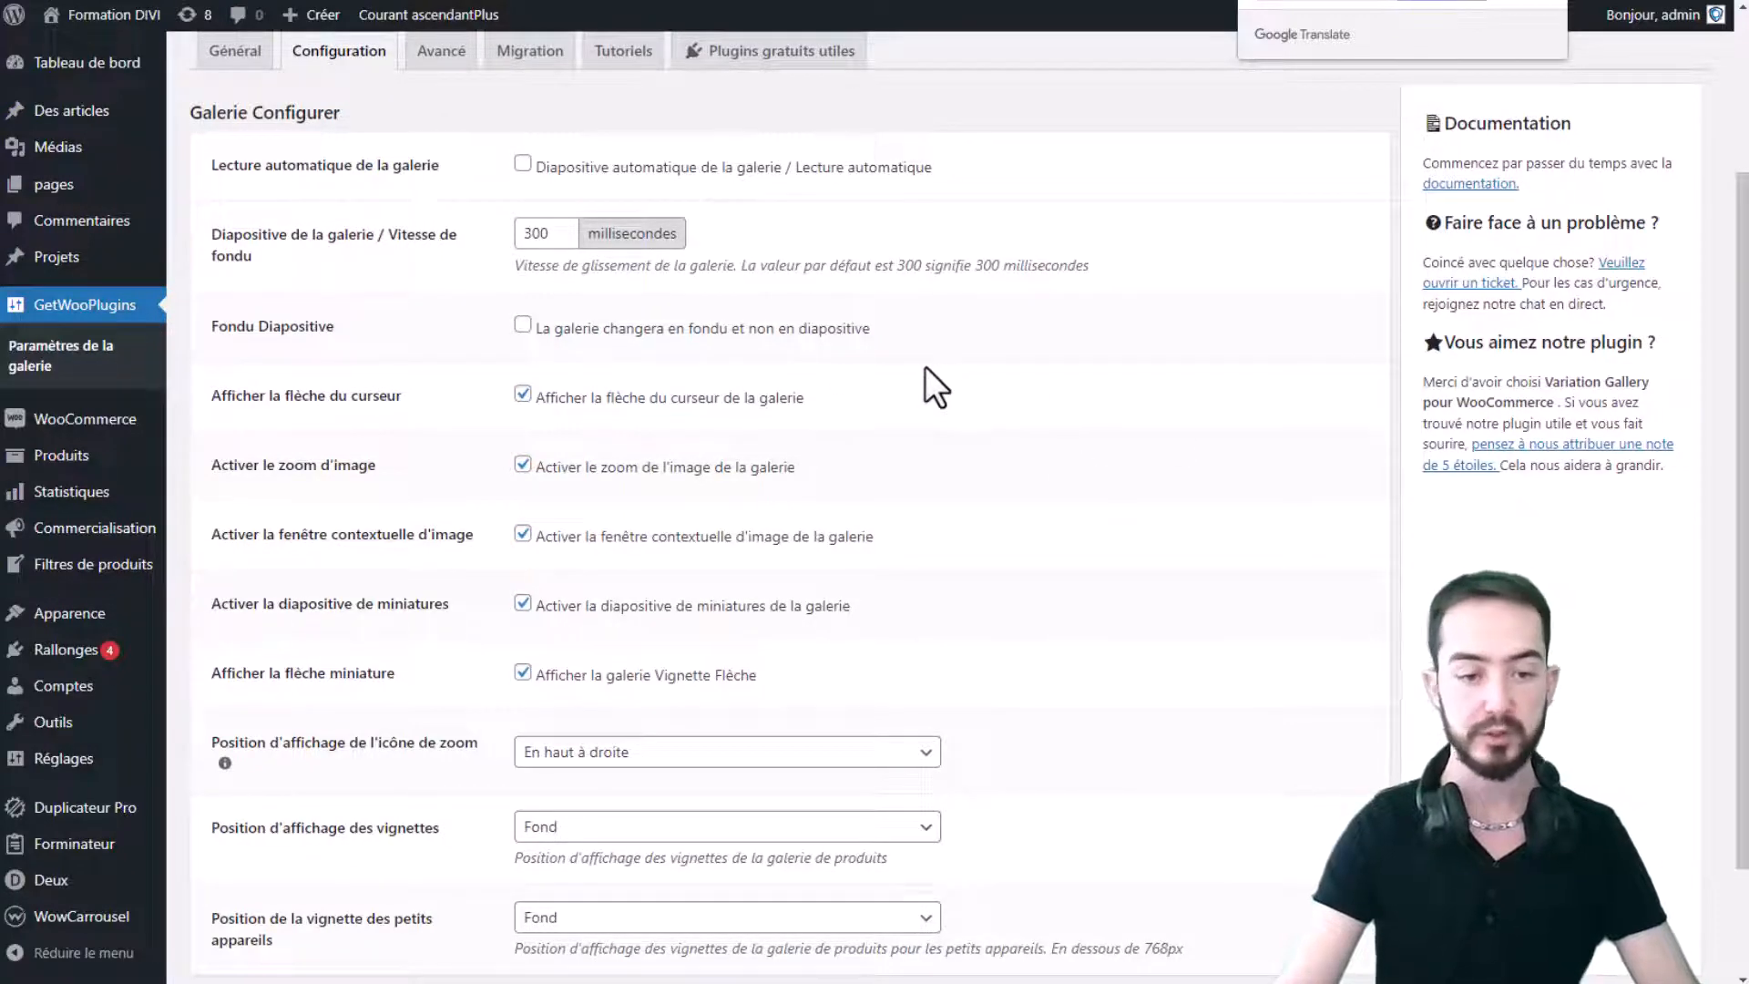
scroll(926, 364, down, 2)
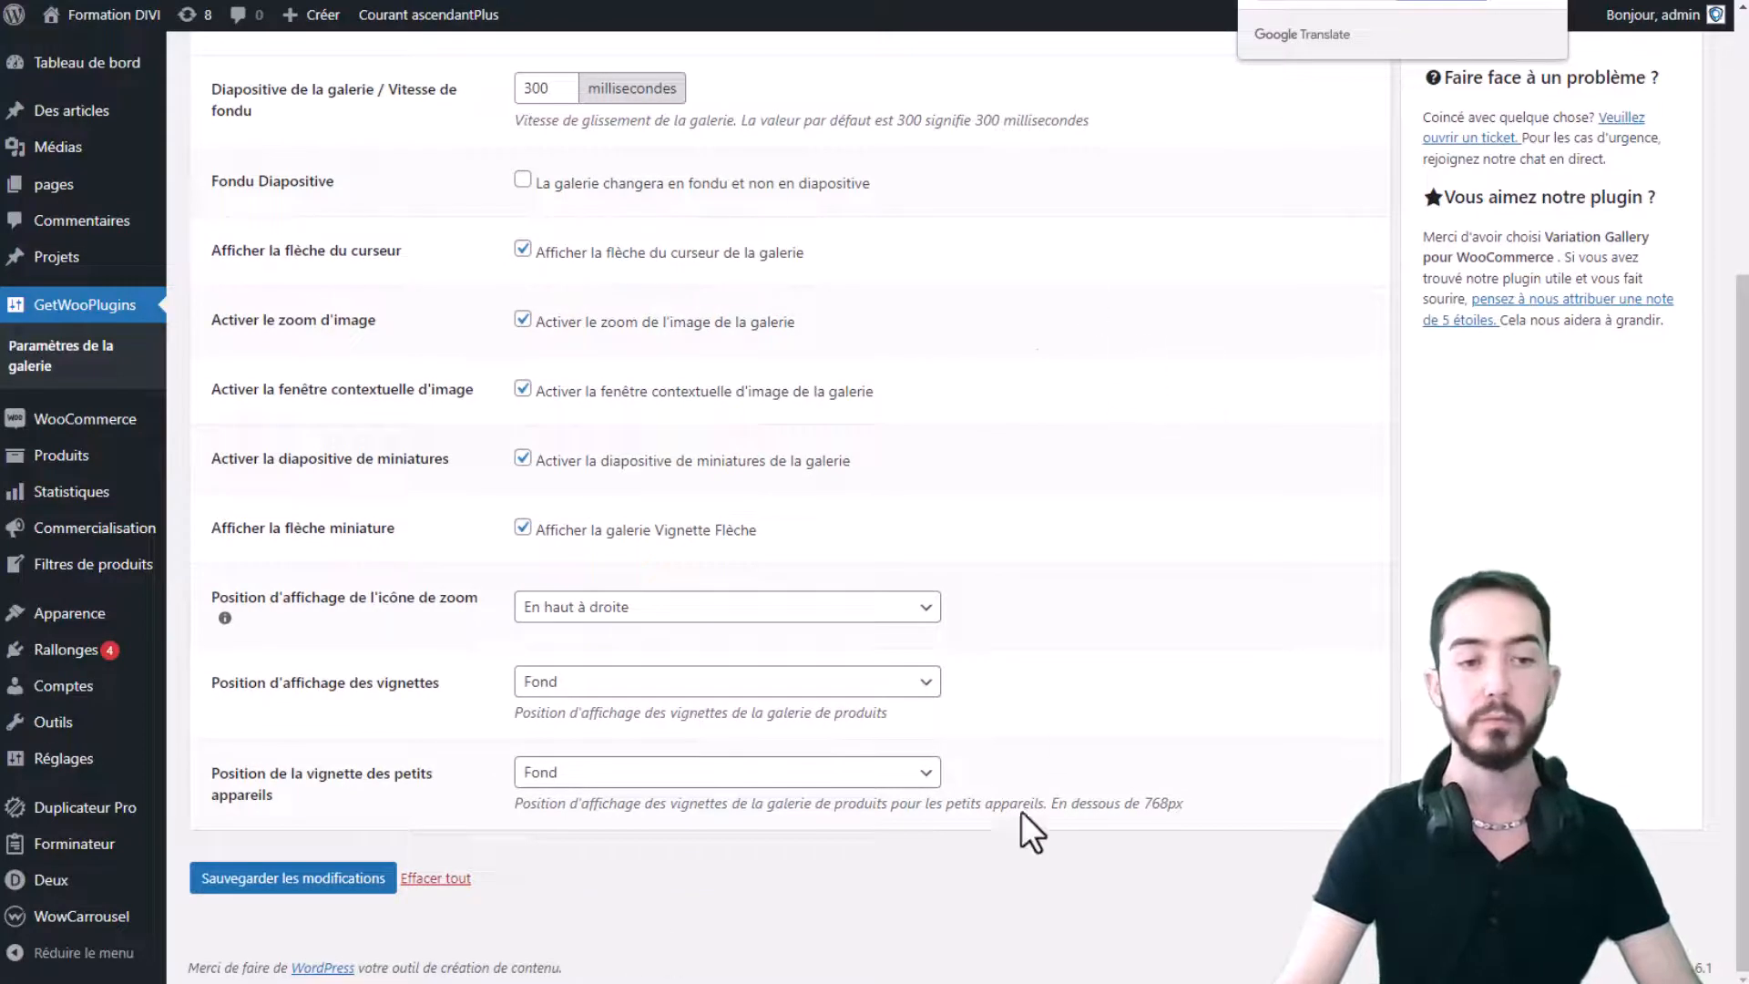
scroll(922, 724, up, 3)
- Display the options for migrating galleries from other variation image plugins
click(227, 126)
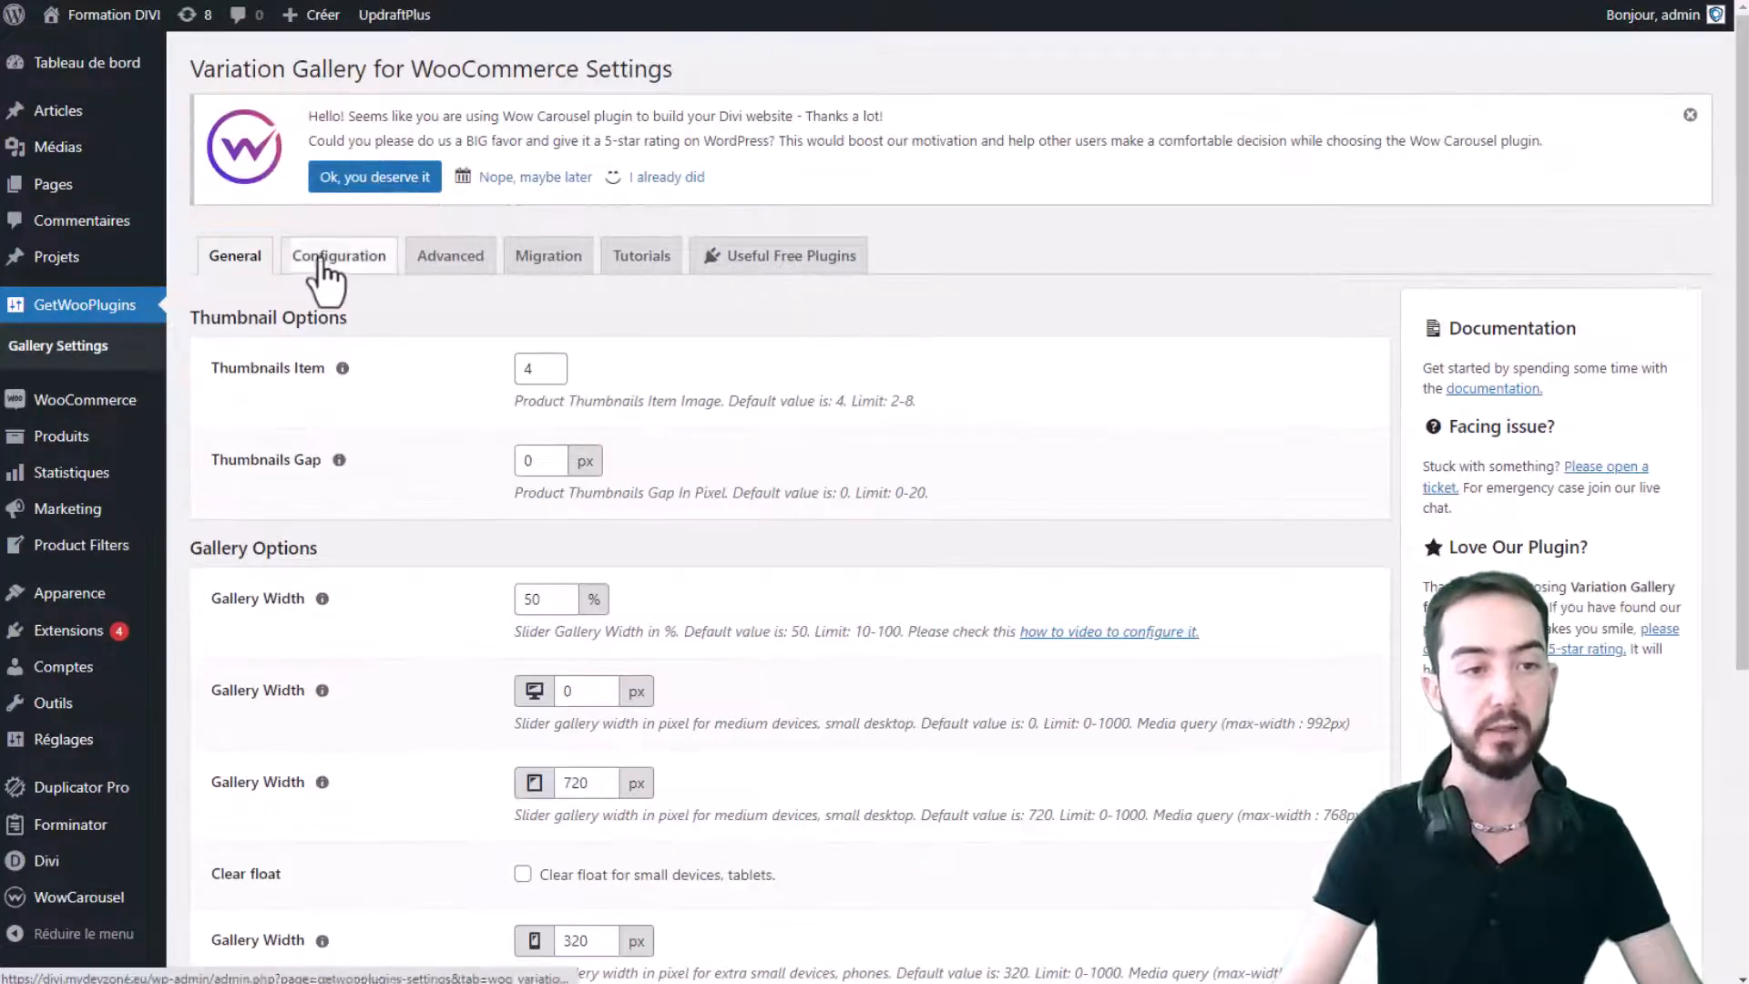
click(320, 265)
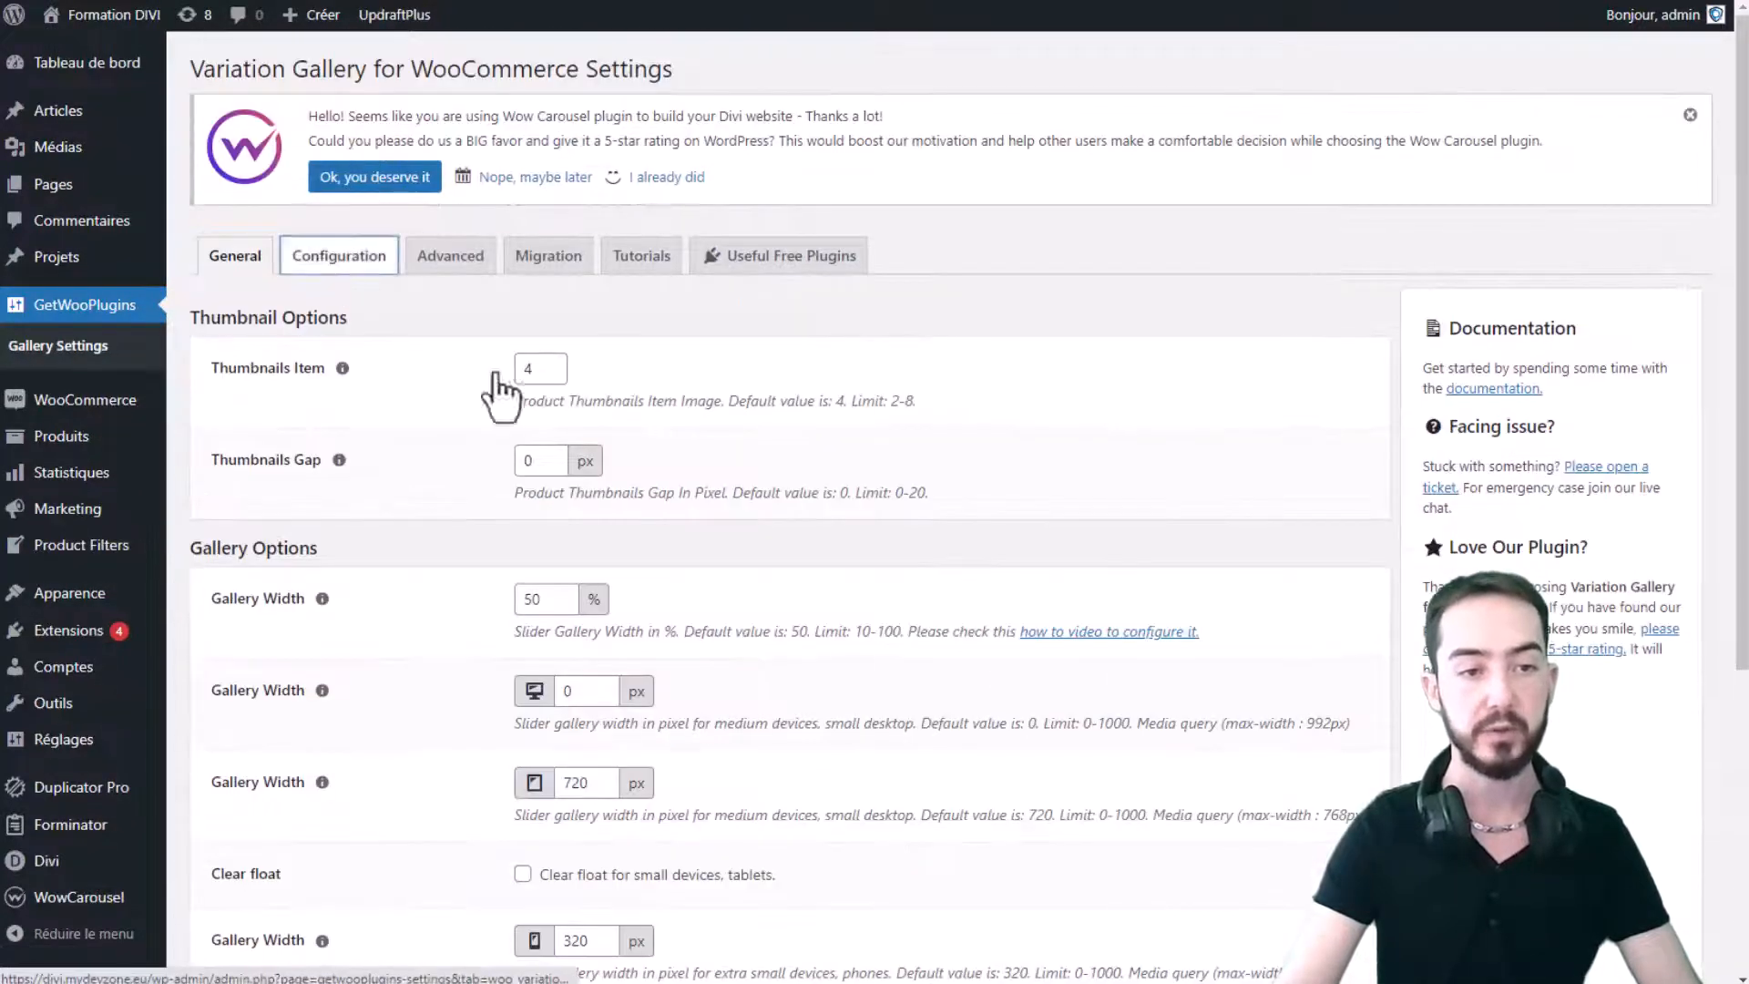
click(567, 267)
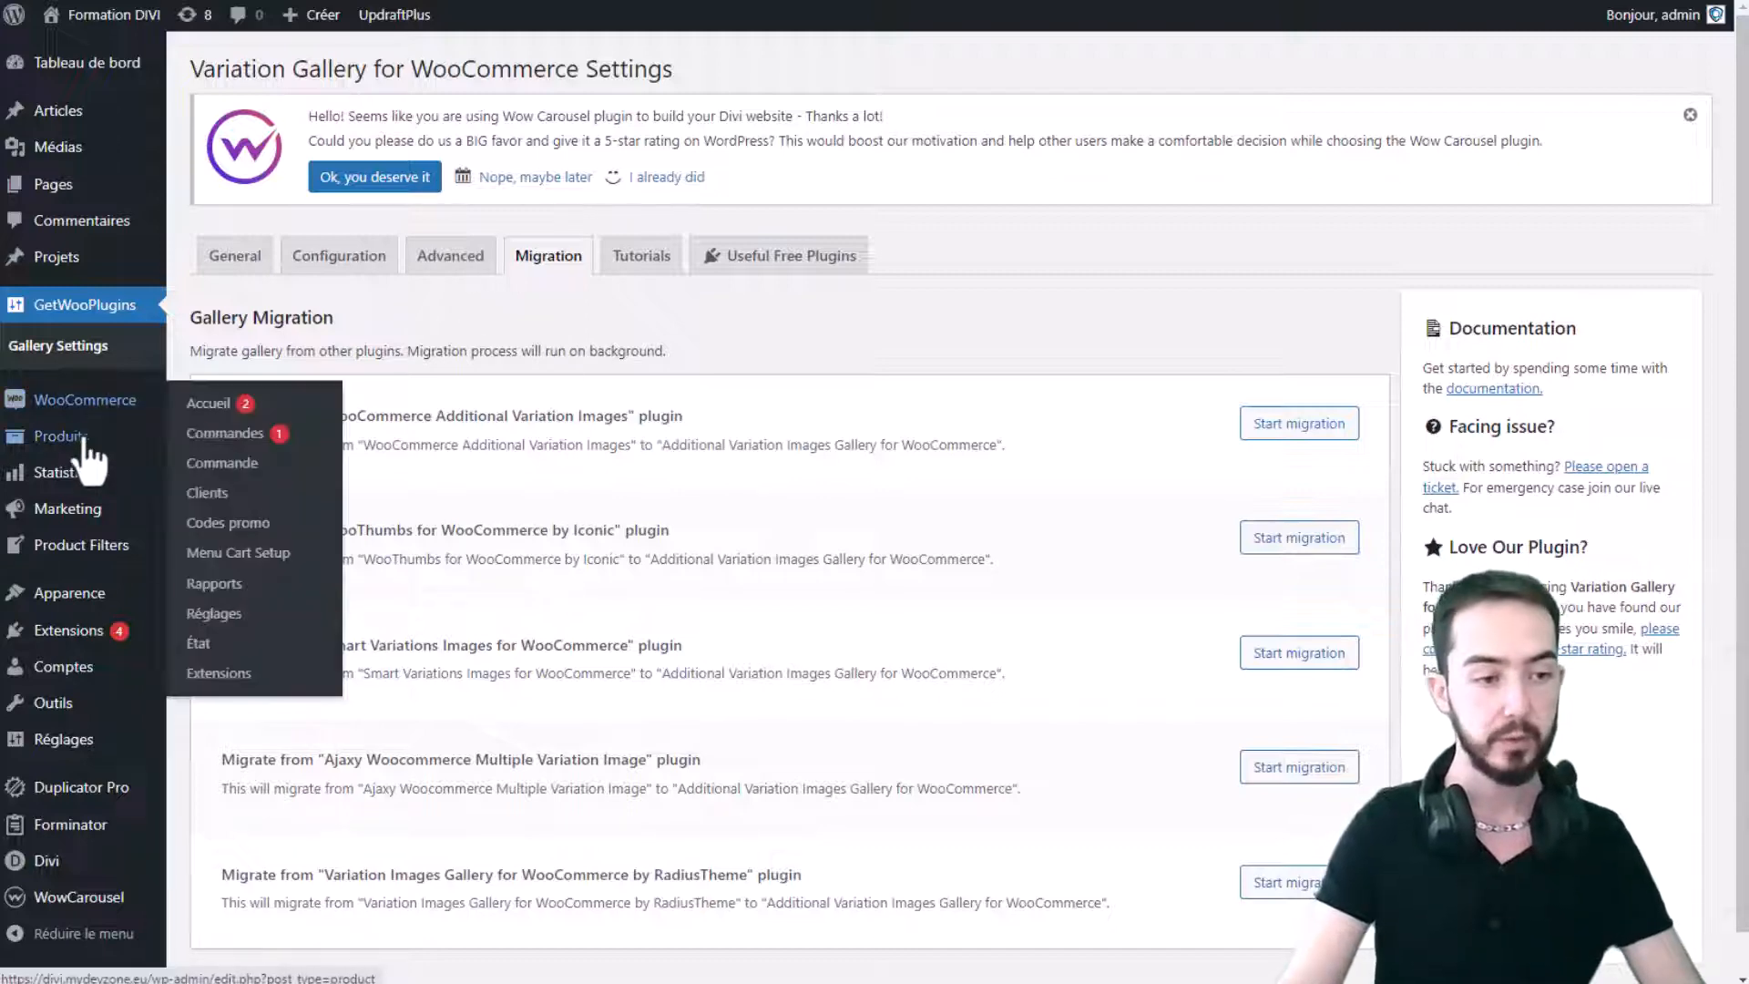
- Open the product Produit Variable for editing from the product list and expand its product data
mouse_move(79, 437)
click(239, 441)
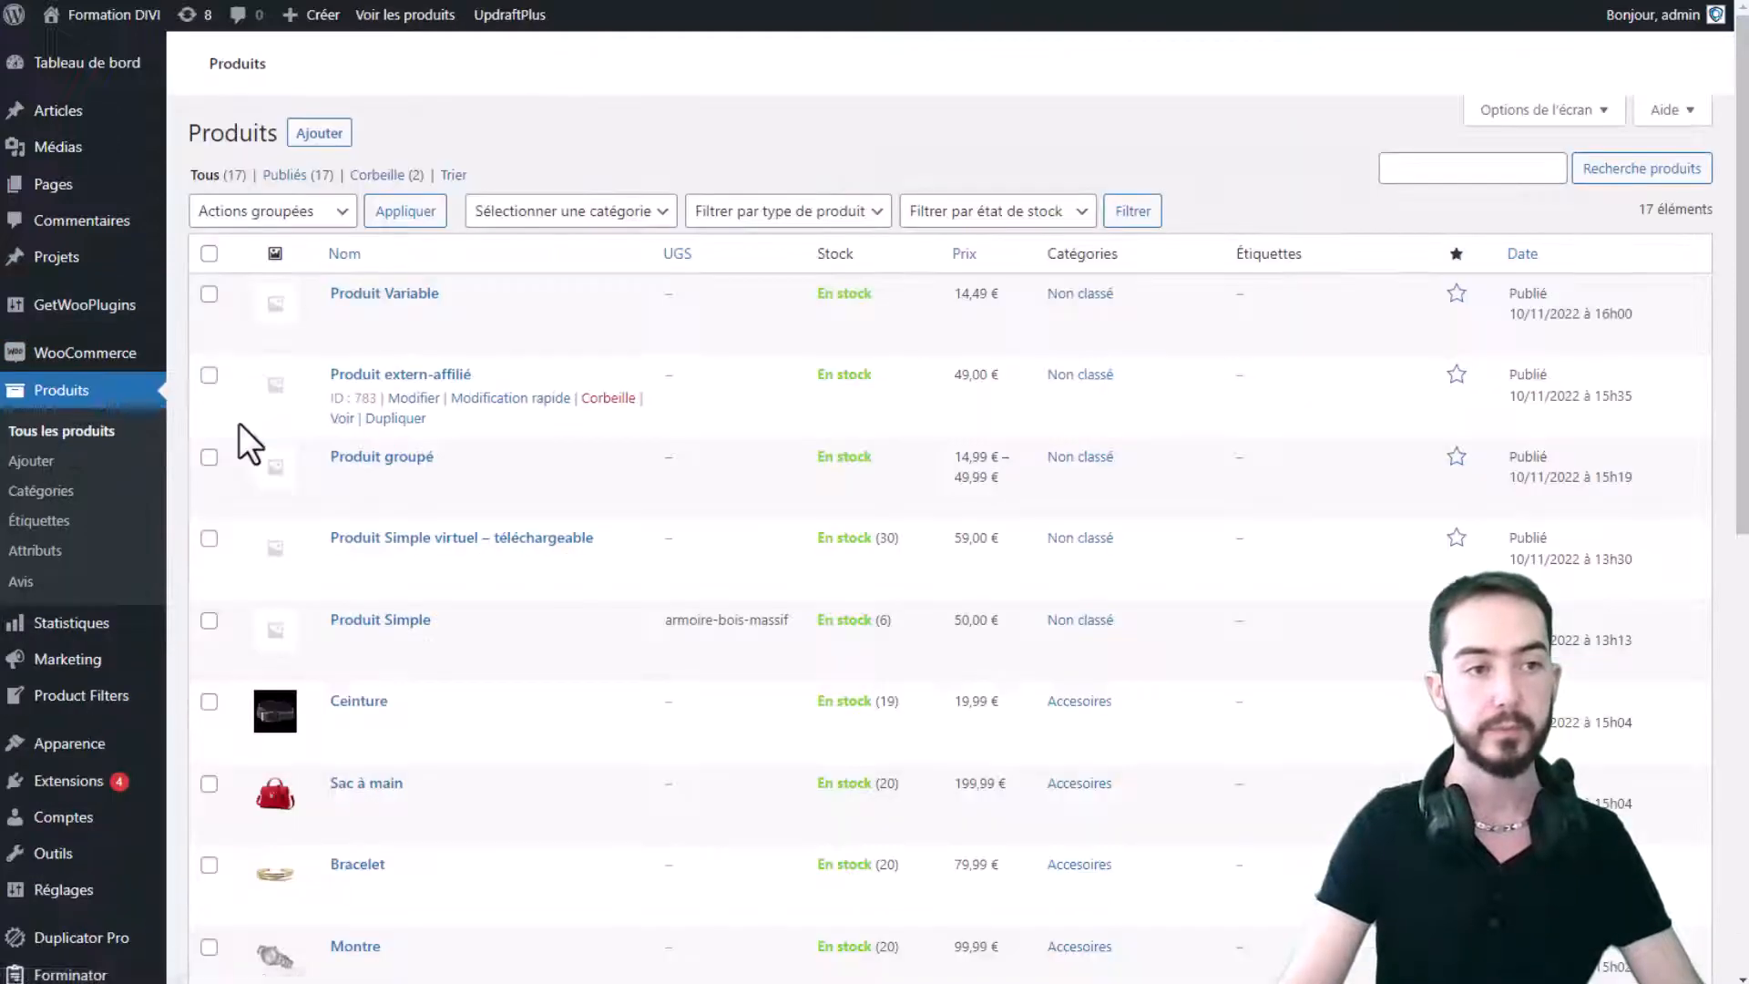
click(384, 438)
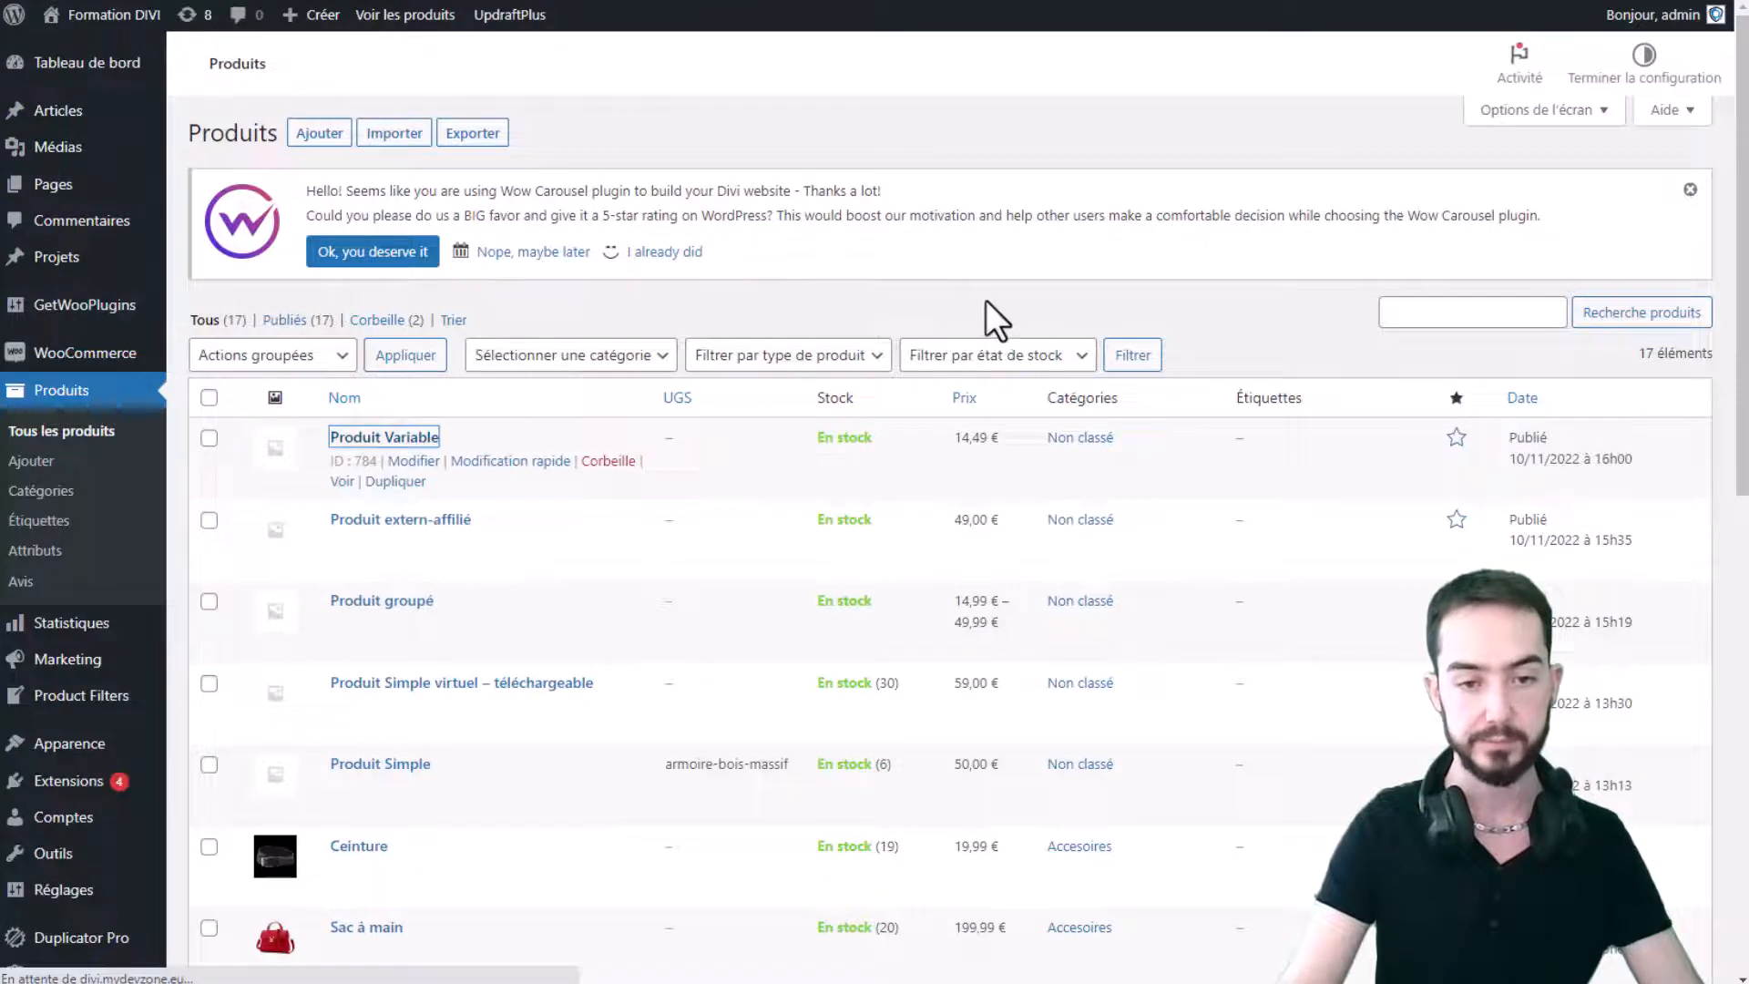
scroll(986, 298, down, 5)
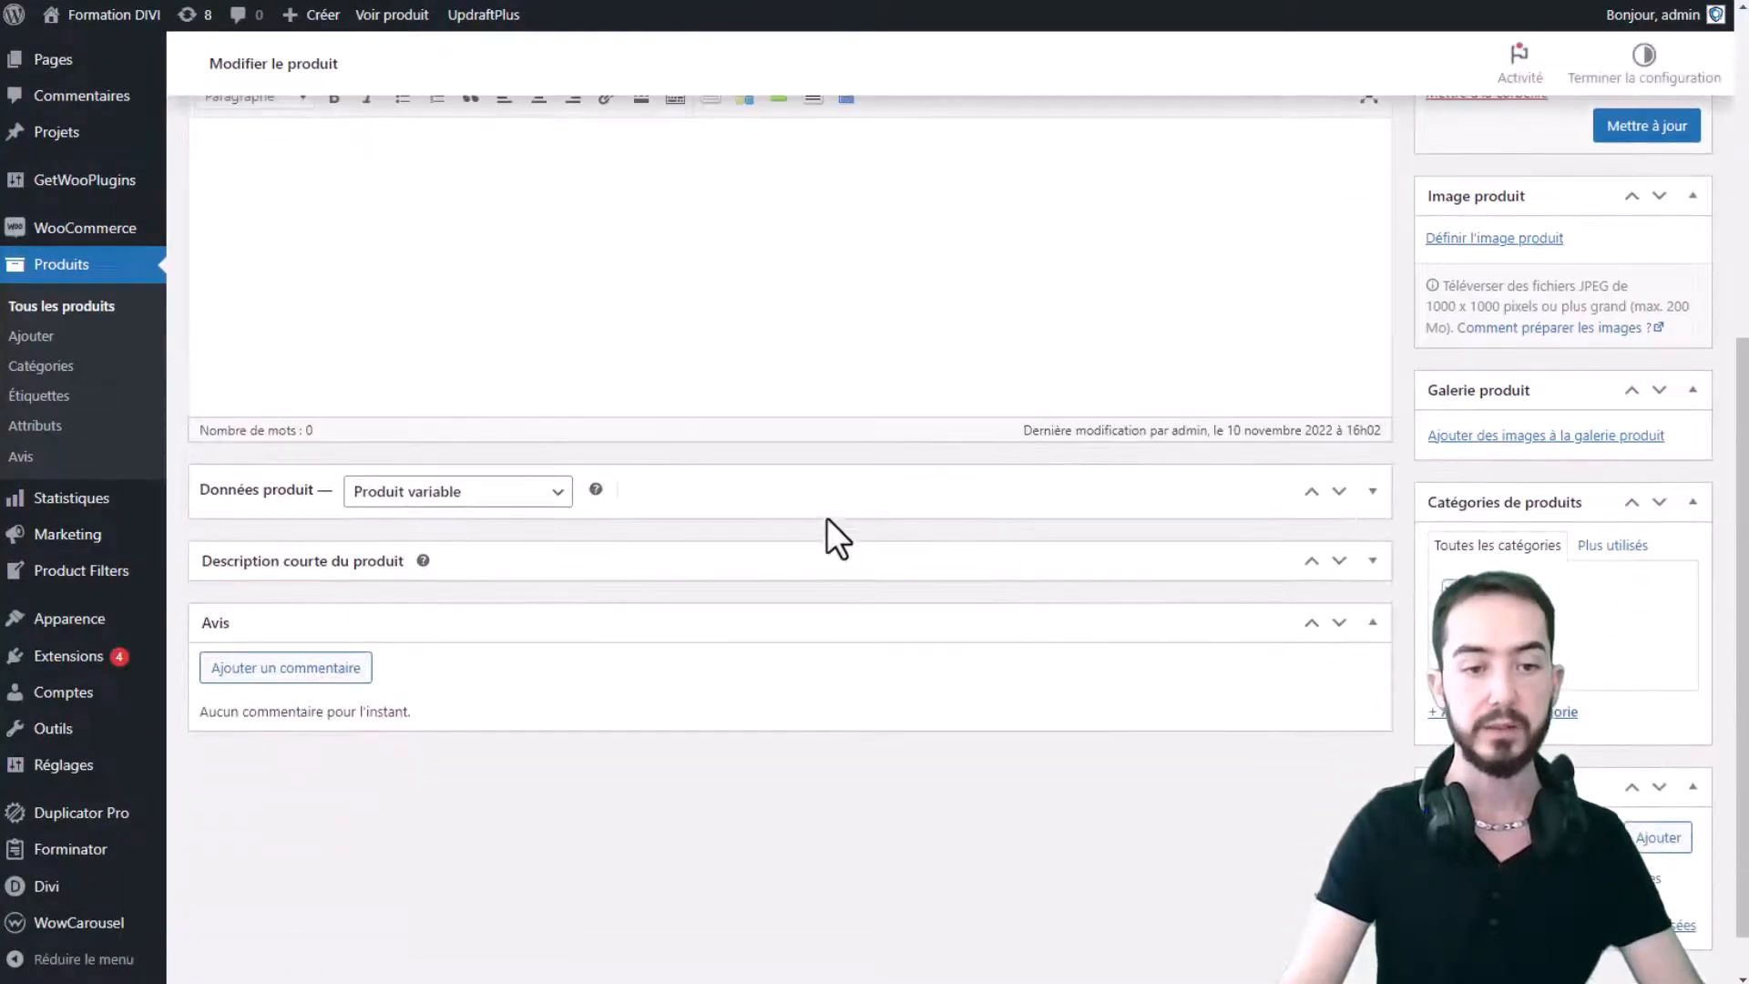
click(826, 503)
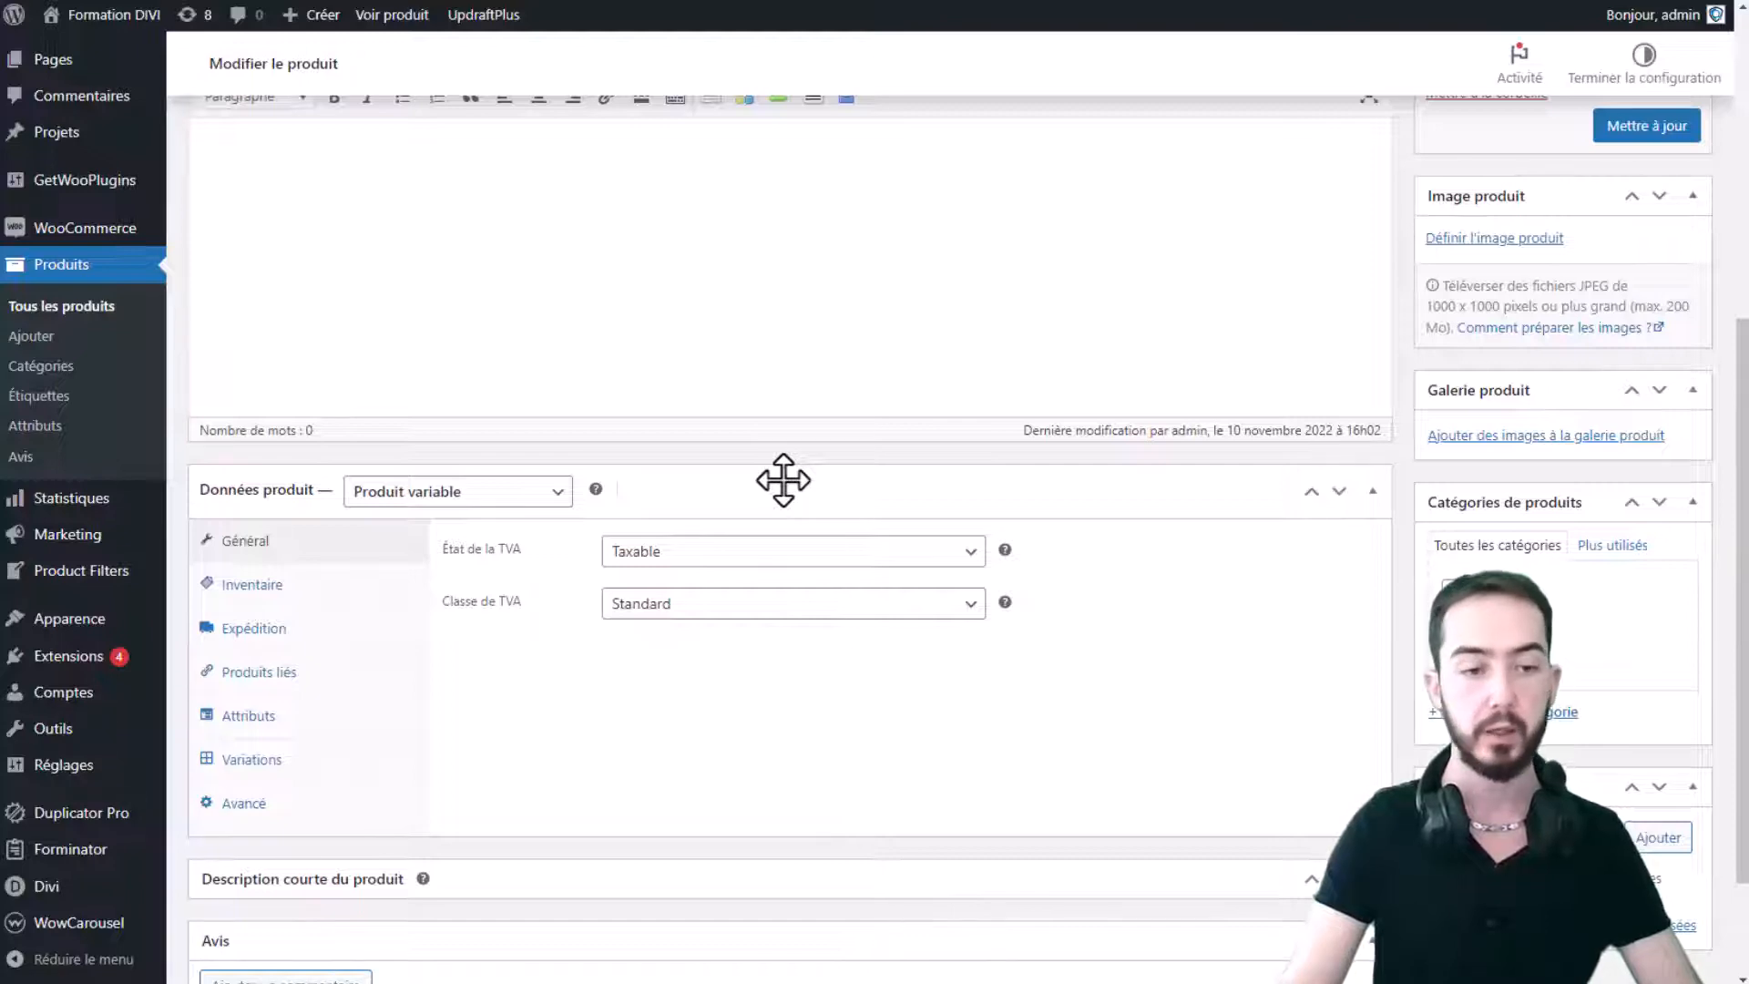
- Display the product's variations and expand the details of the L / Blanc variation
scroll(729, 510, down, 2)
click(289, 605)
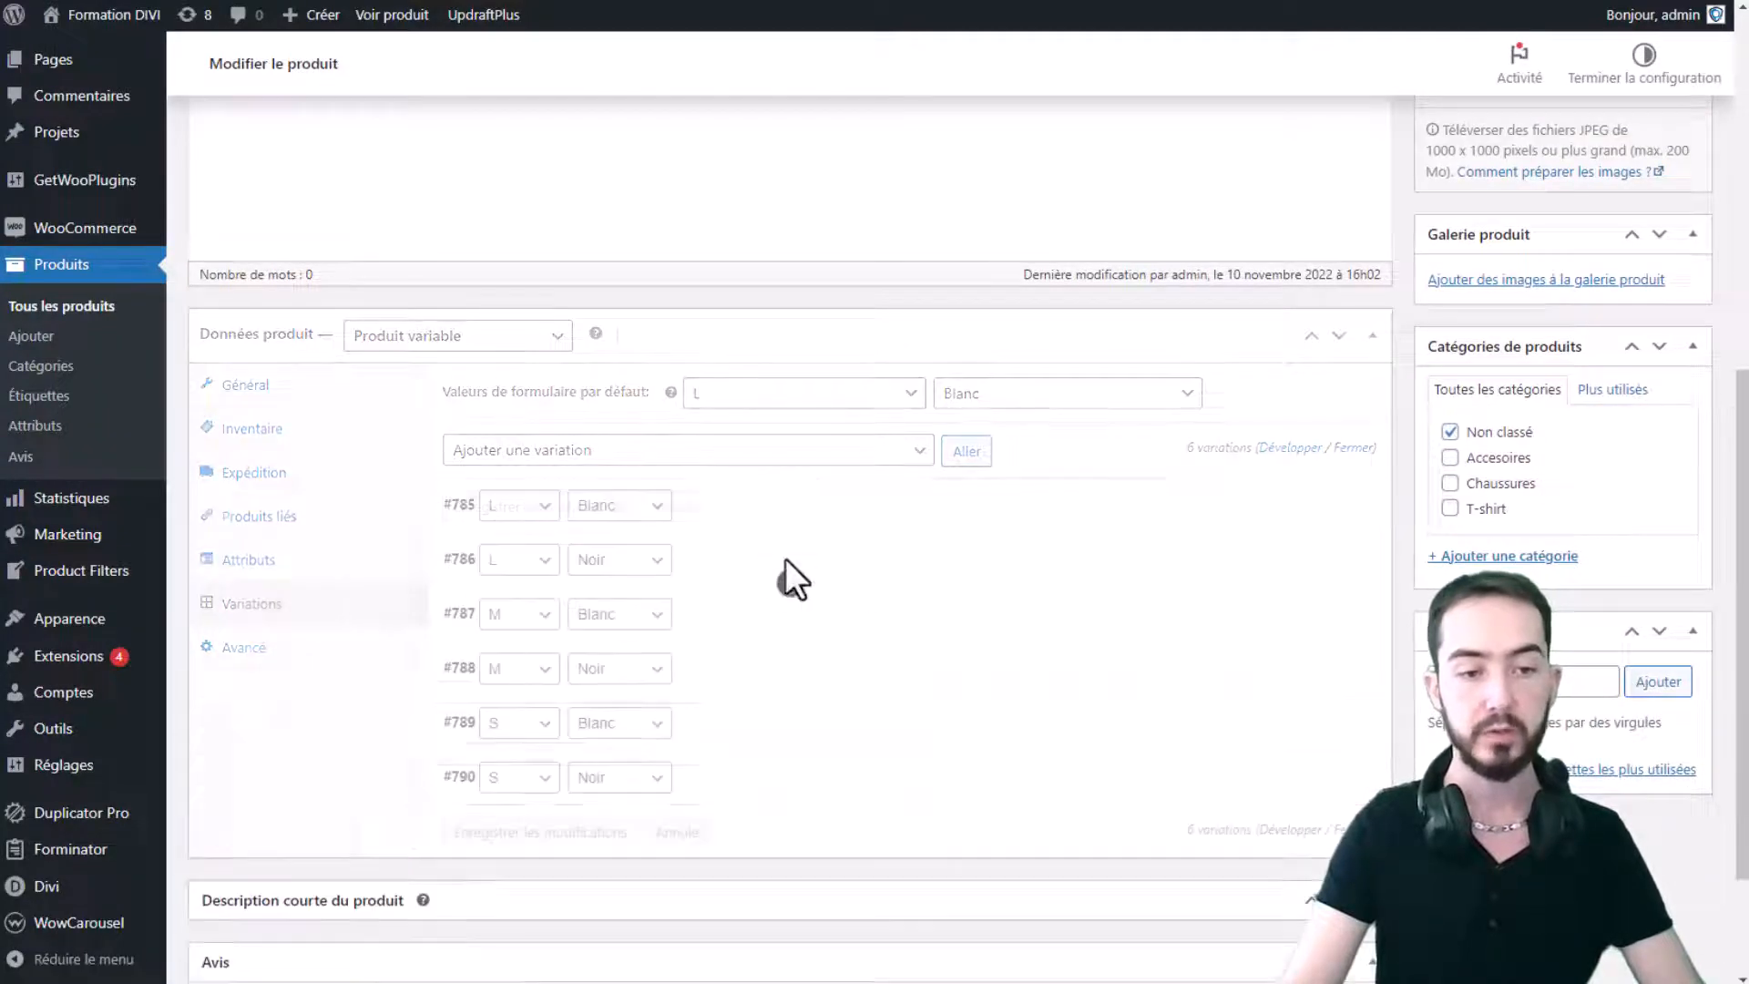
click(870, 512)
scroll(693, 492, down, 1)
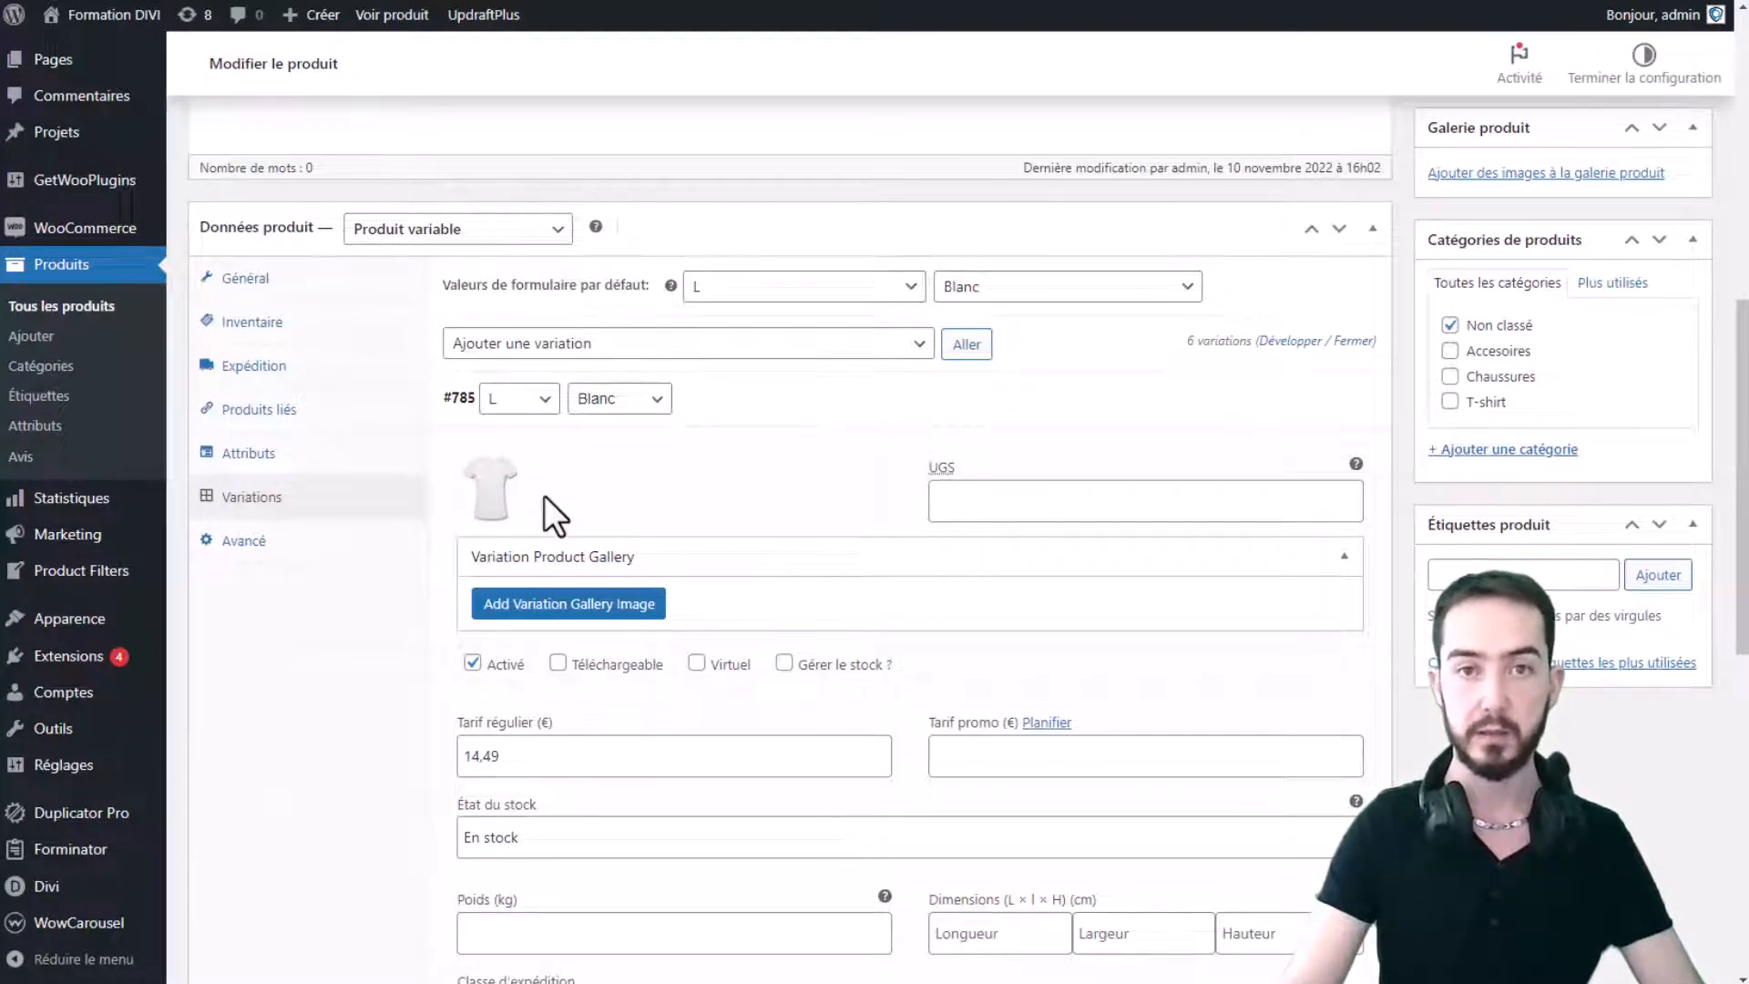
scroll(632, 494, down, 1)
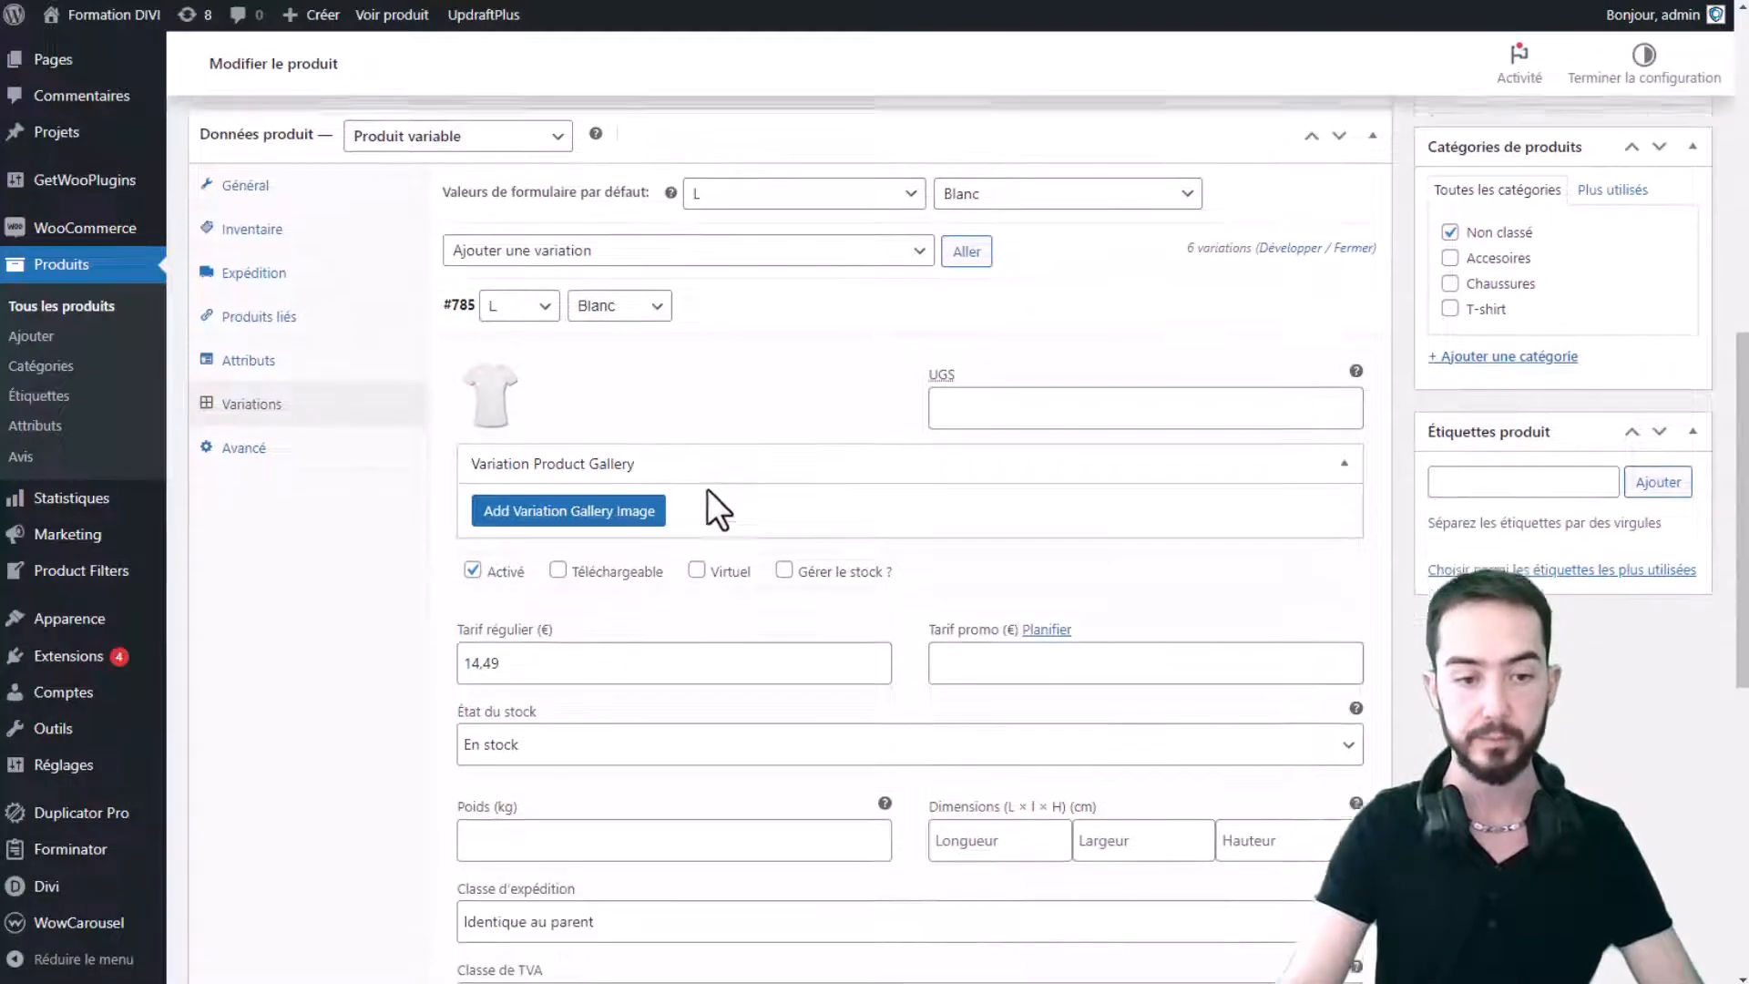
- Add the inventaire.png image from the media library to the L / Blanc variation's product gallery
click(581, 501)
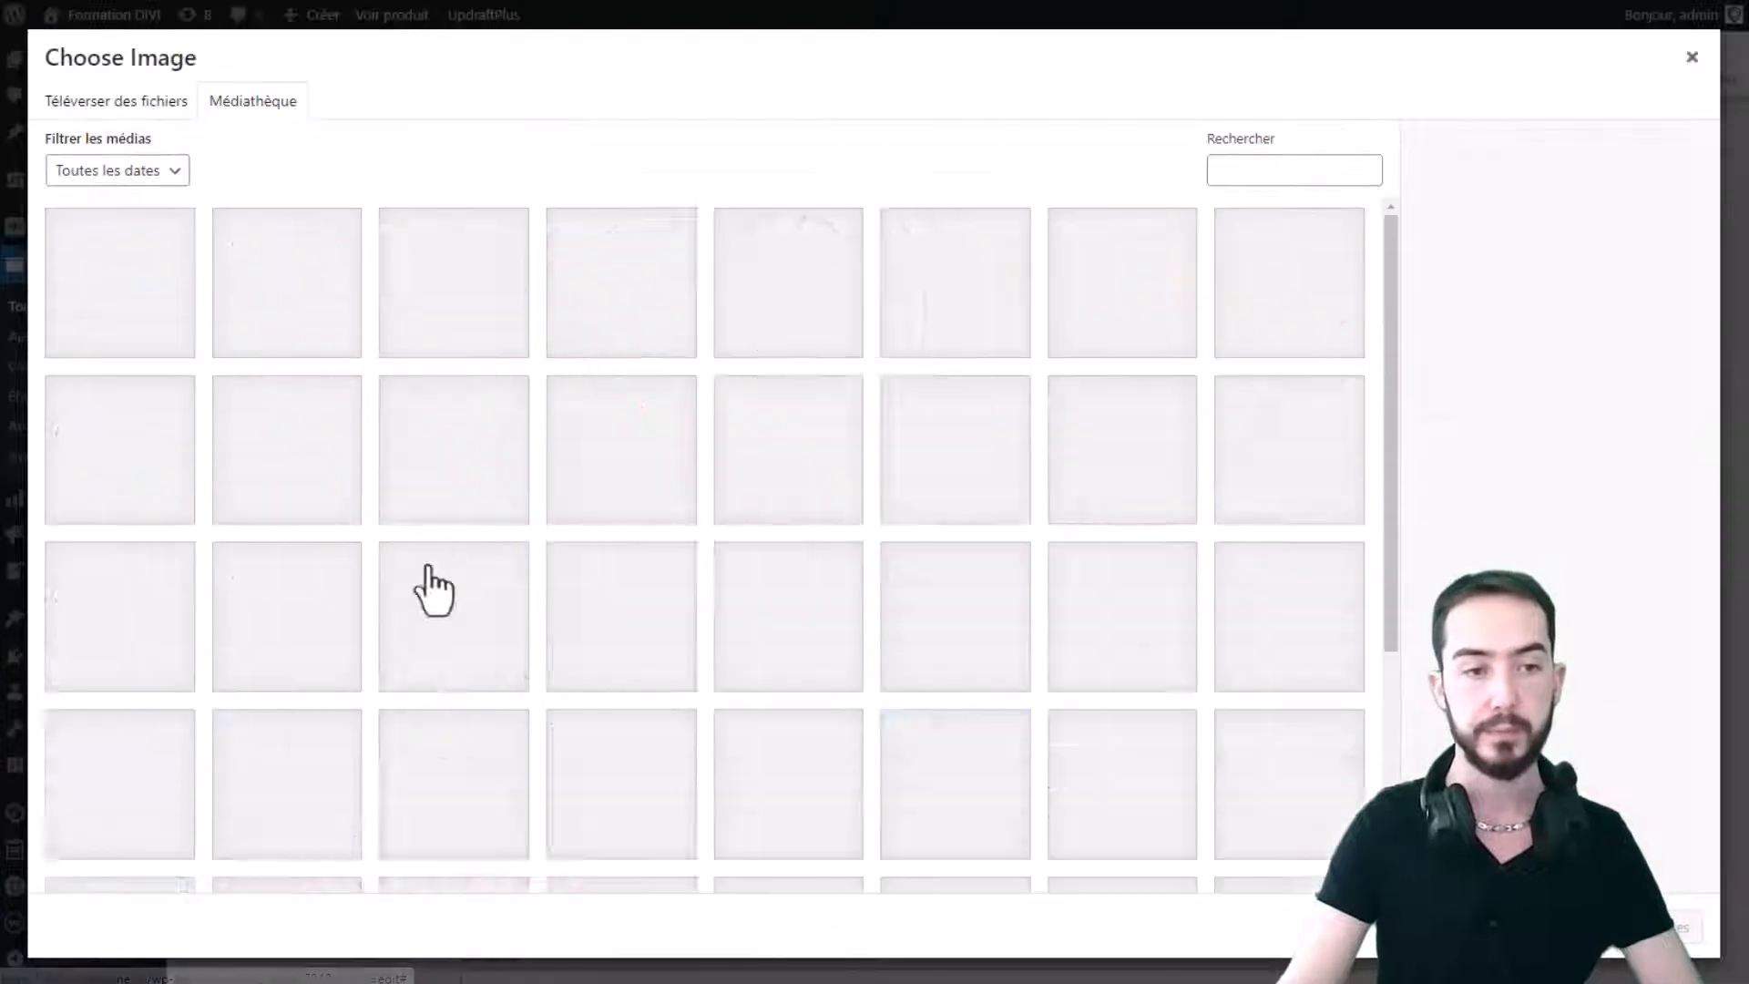
click(294, 320)
click(476, 334)
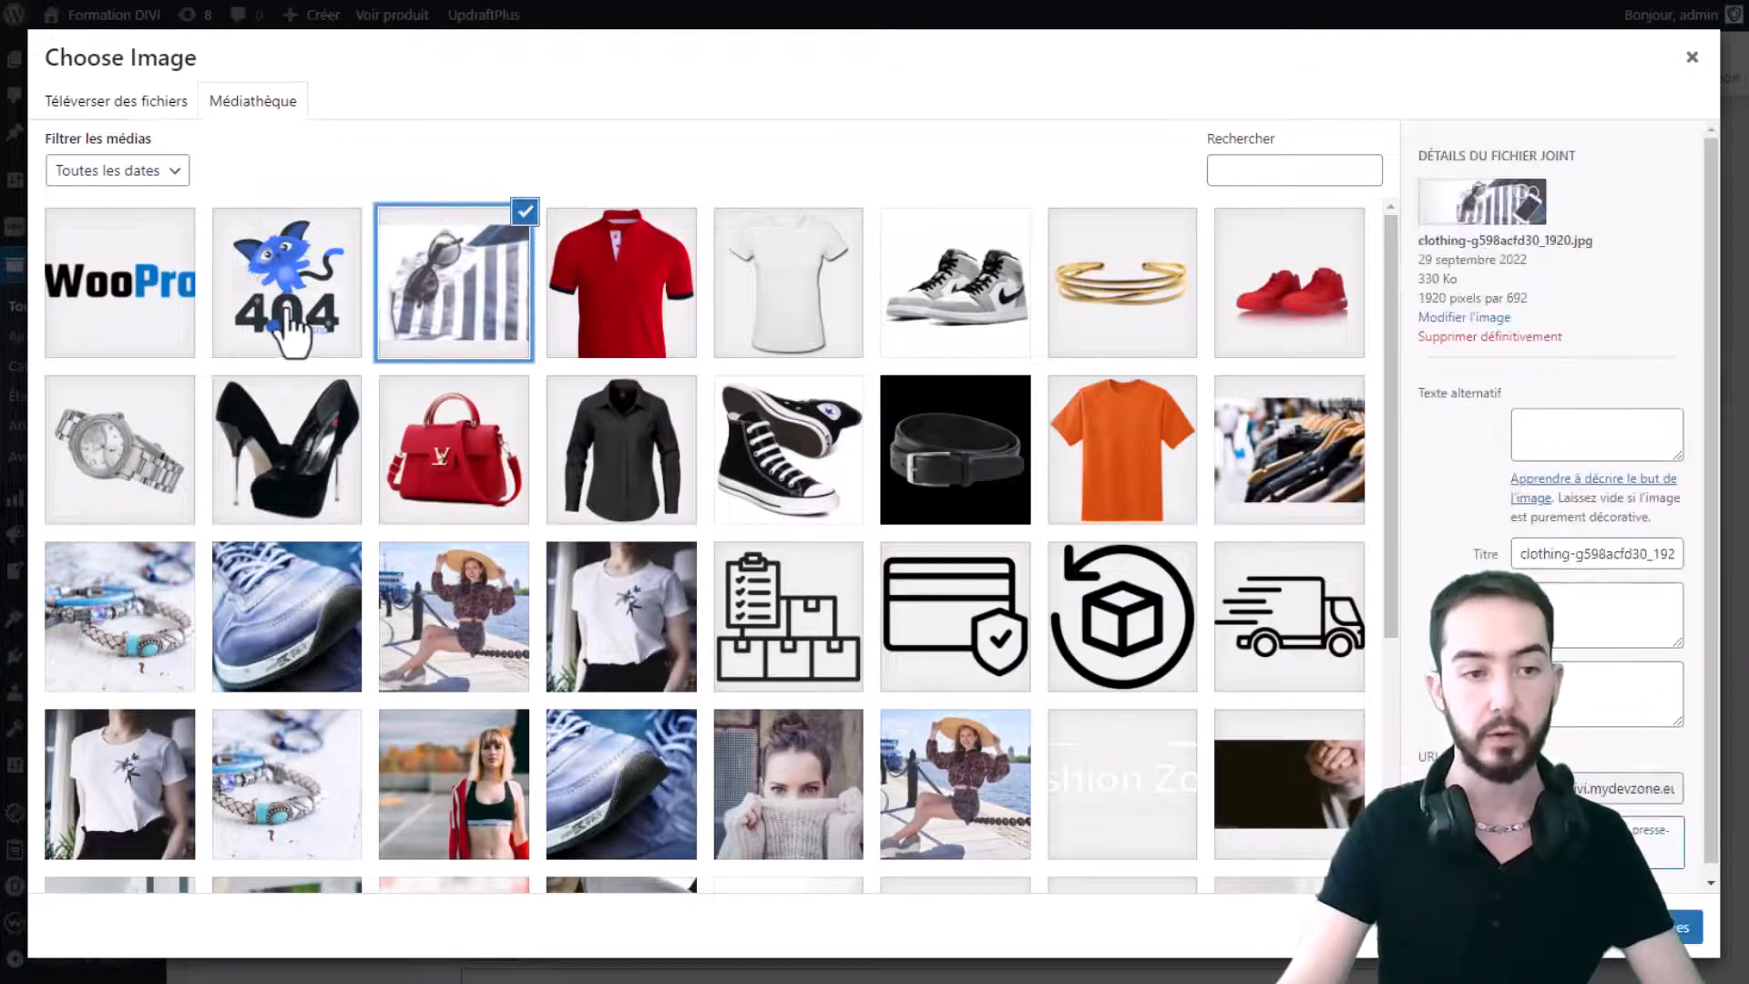
click(581, 317)
click(775, 319)
click(574, 310)
click(469, 301)
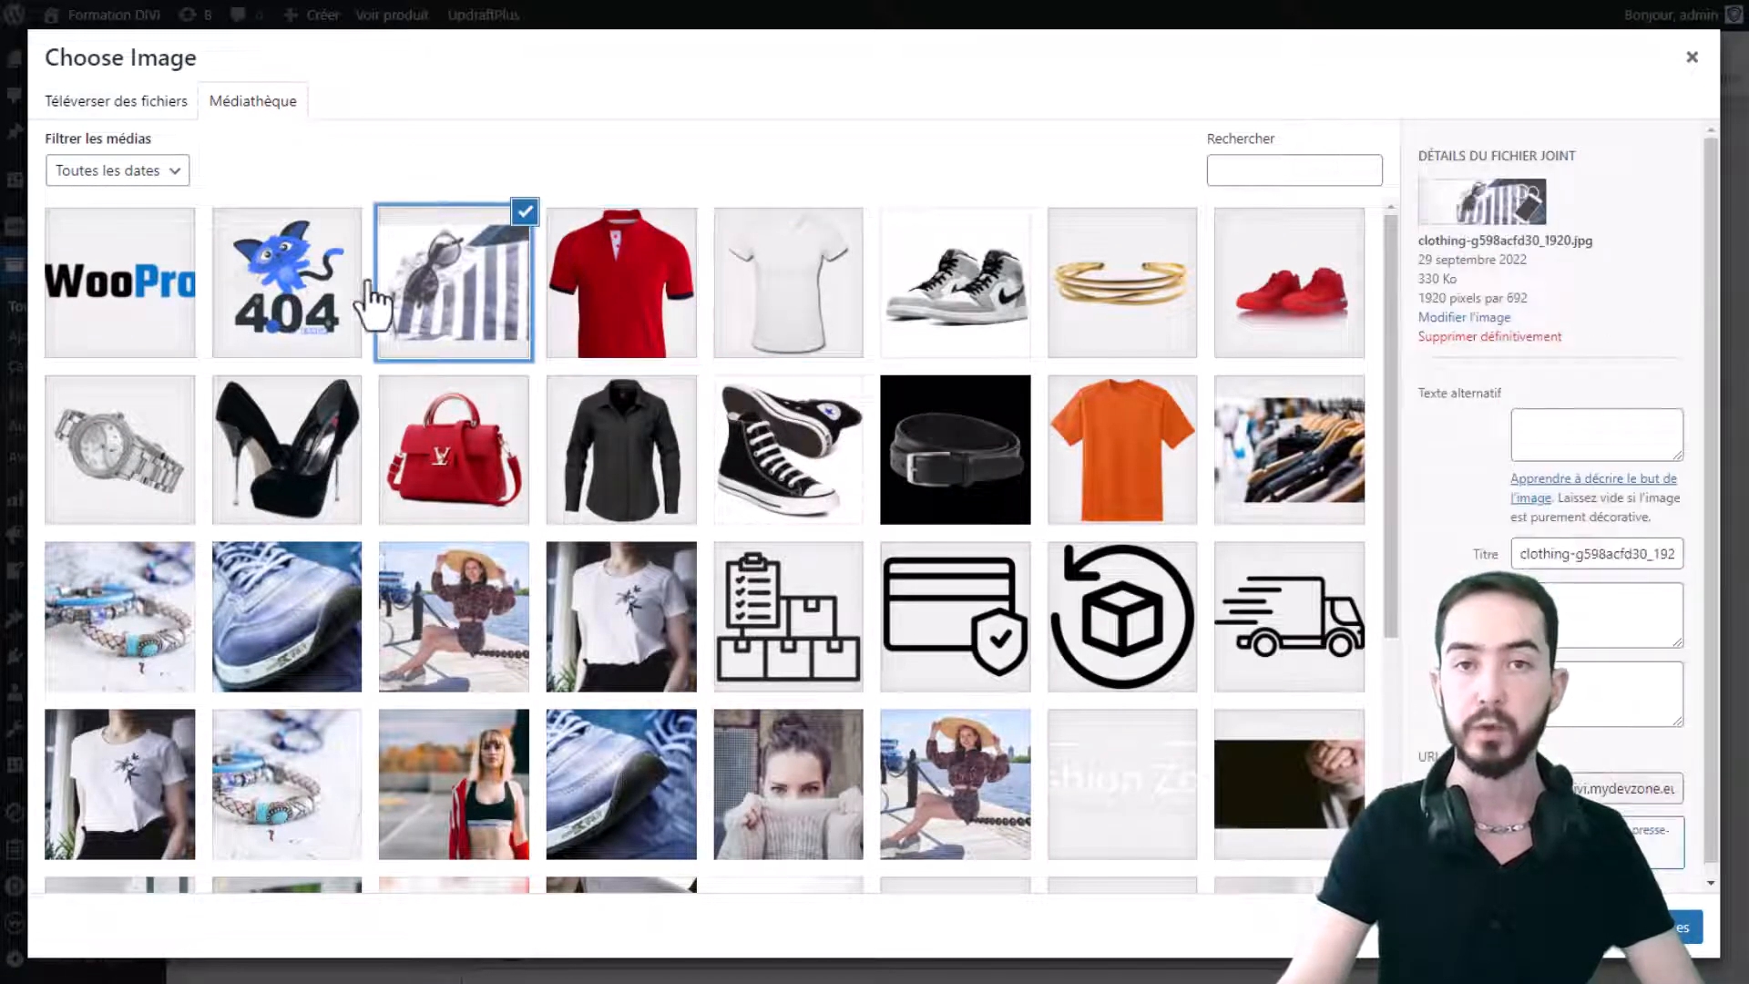
click(319, 301)
click(77, 315)
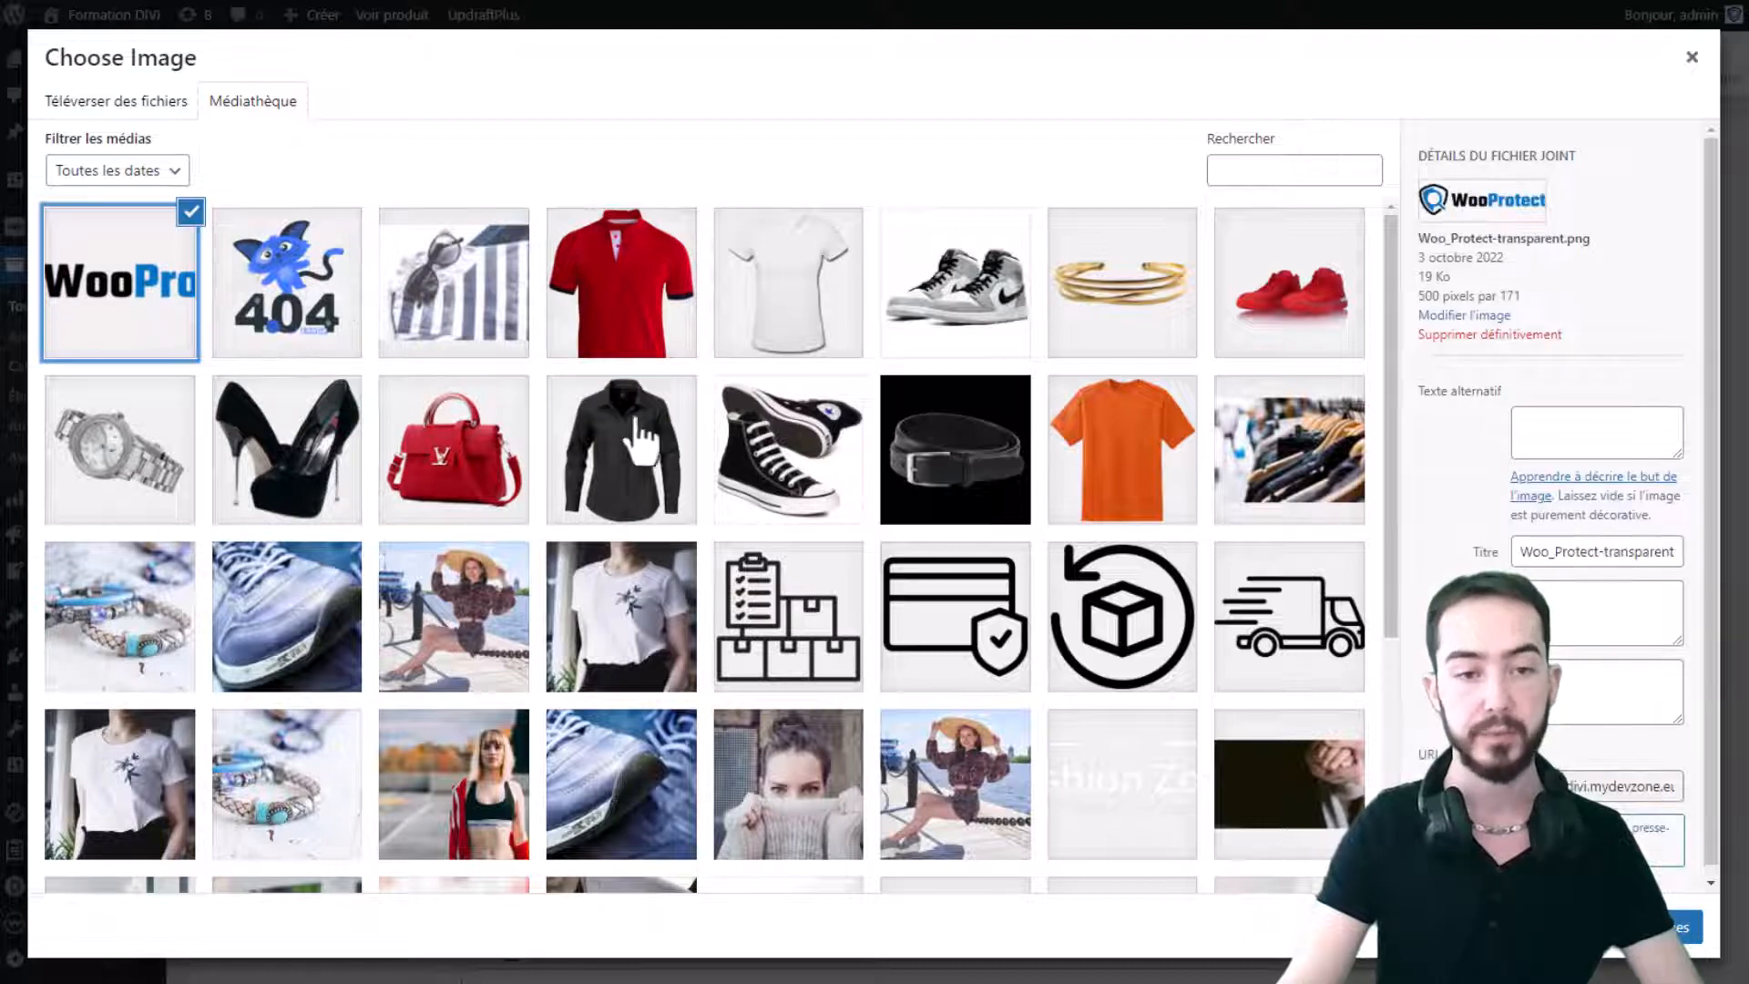
scroll(909, 545, down, 2)
click(789, 514)
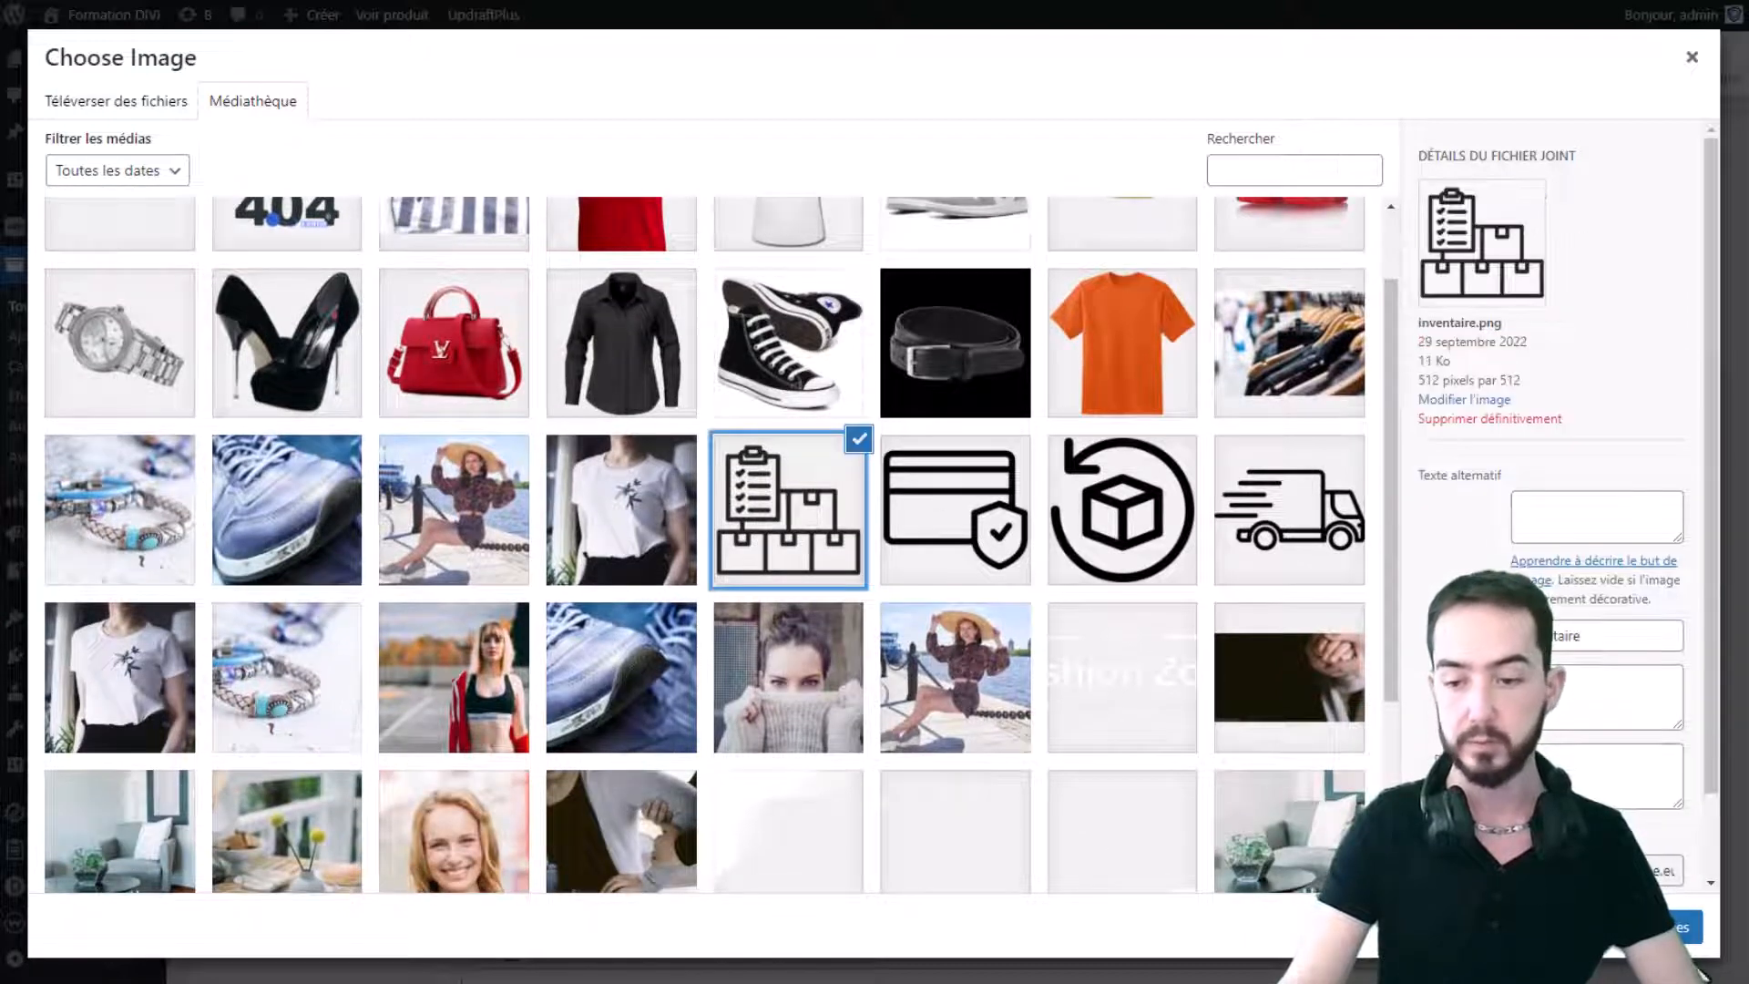
click(1686, 927)
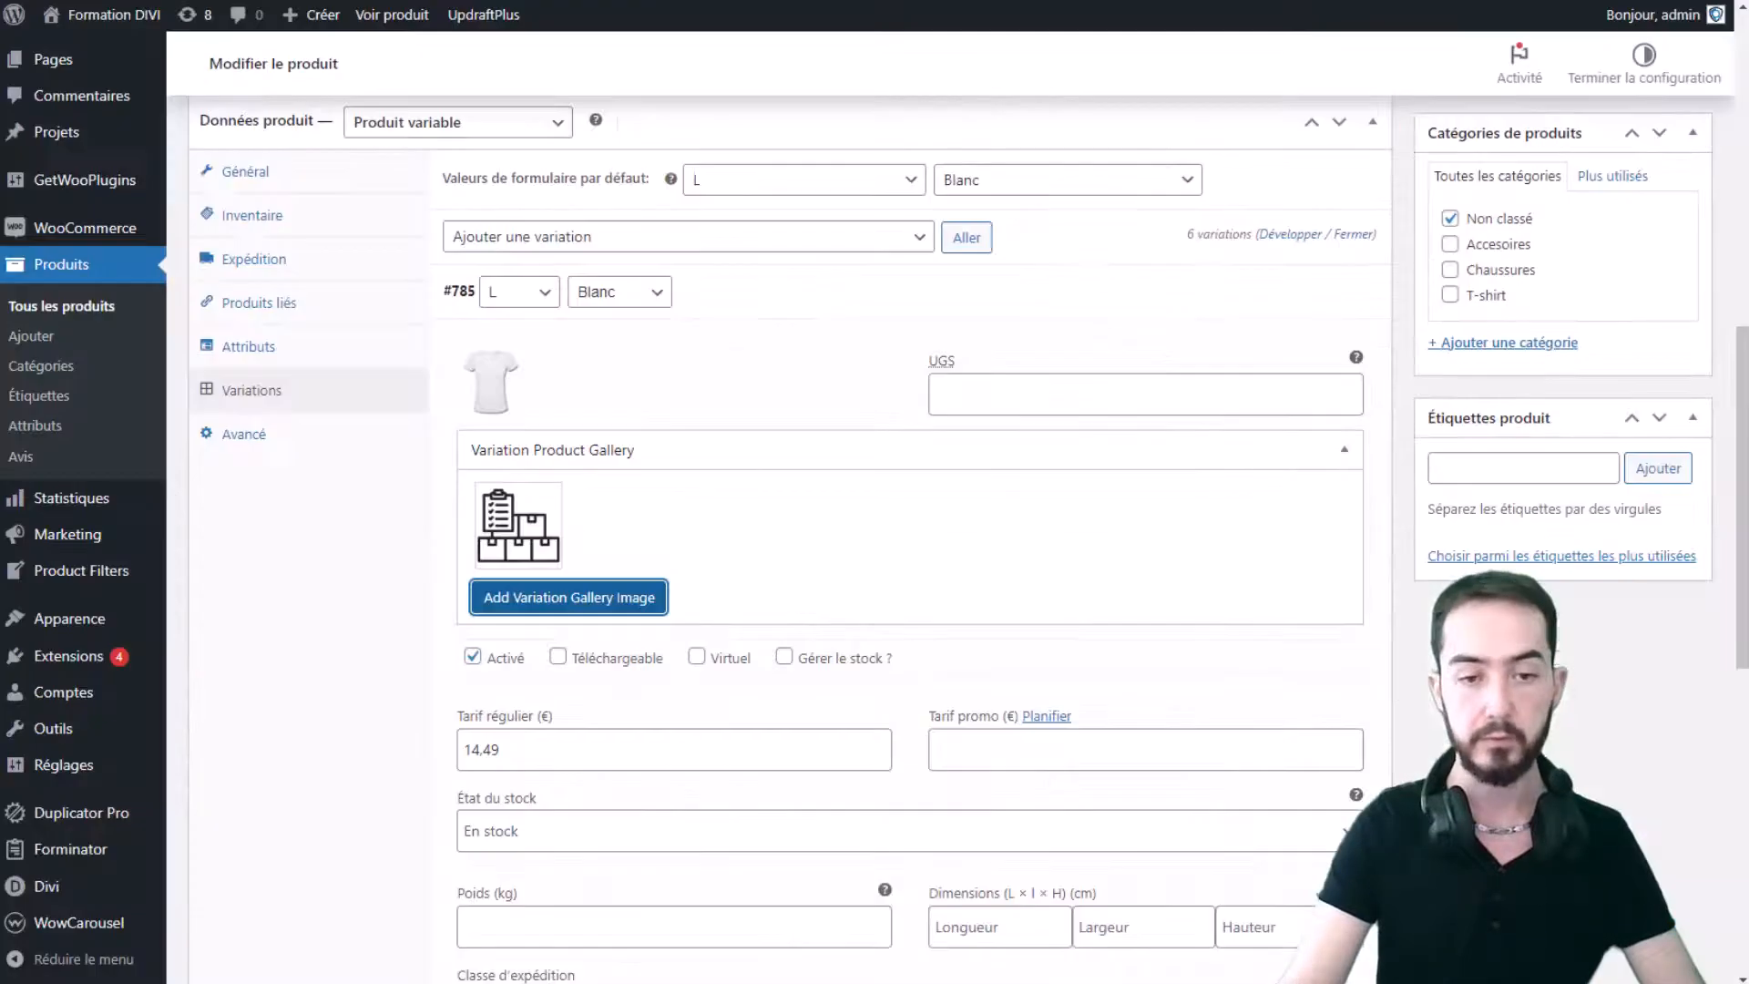
- Add the paiement-securise.png image as the second picture in the L / Blanc variation's gallery
click(596, 597)
click(1002, 643)
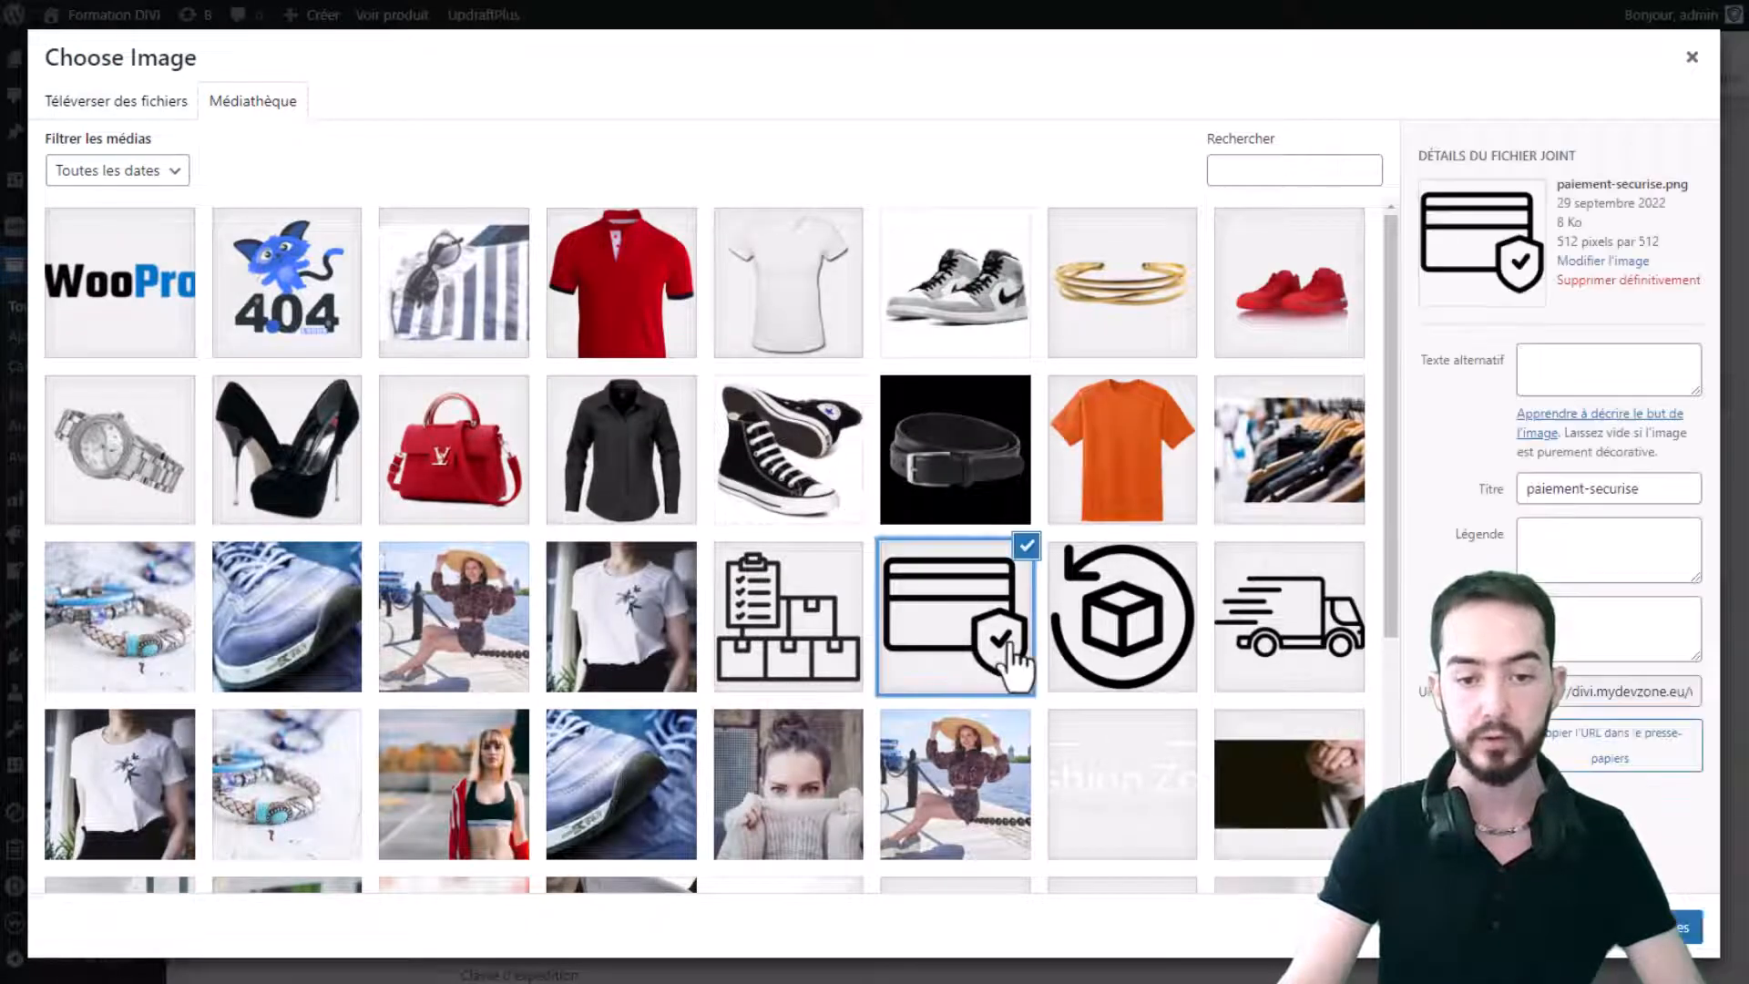
click(1685, 927)
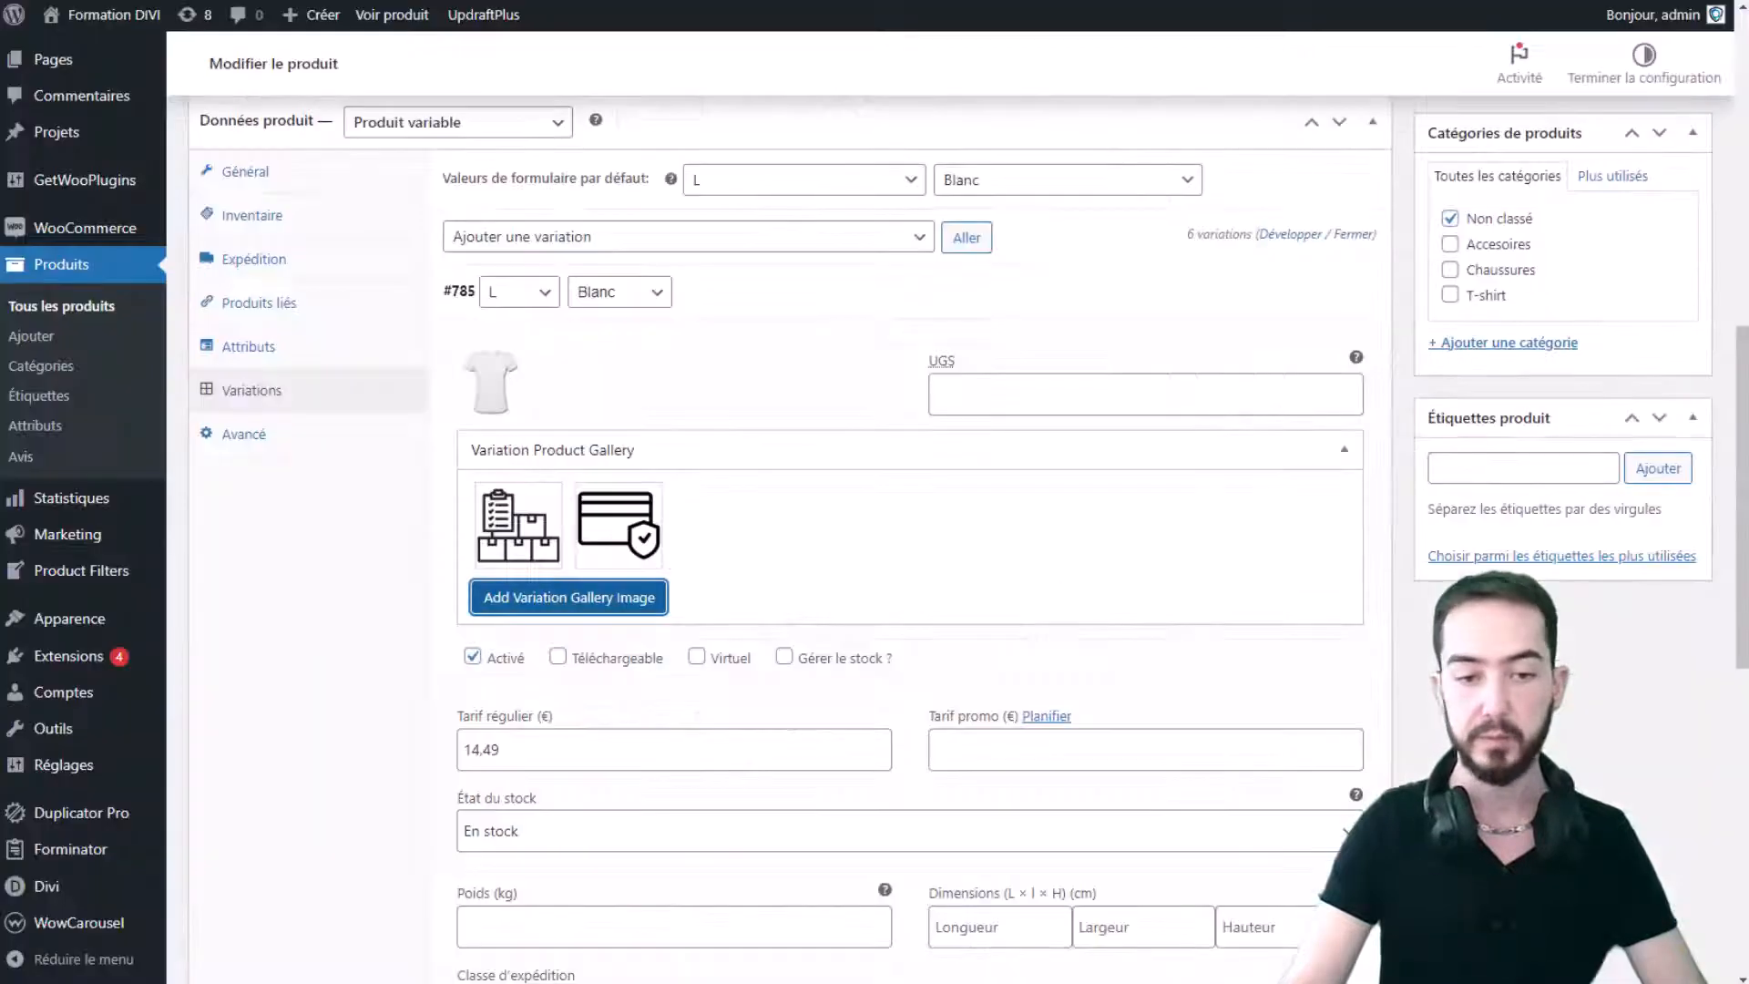
- Try to add retour-de-produit.png as a third image in the L / Blanc variation's gallery
click(642, 592)
click(1121, 617)
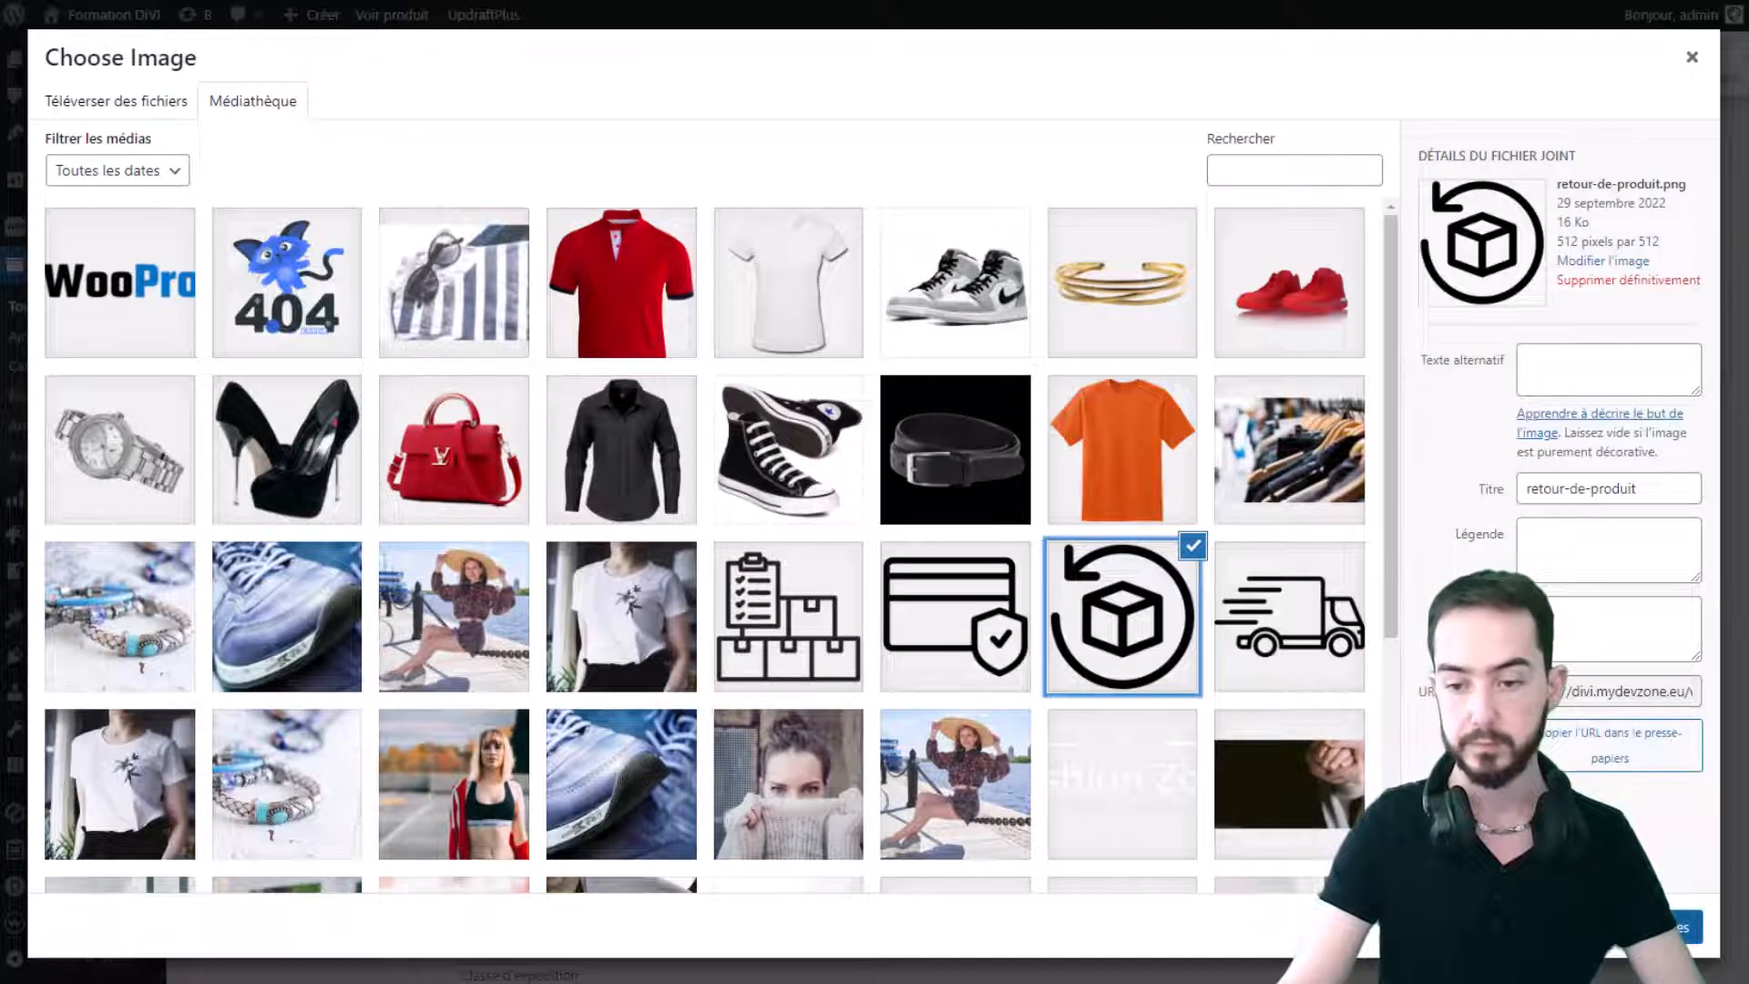
click(1686, 927)
scroll(901, 347, down, 1)
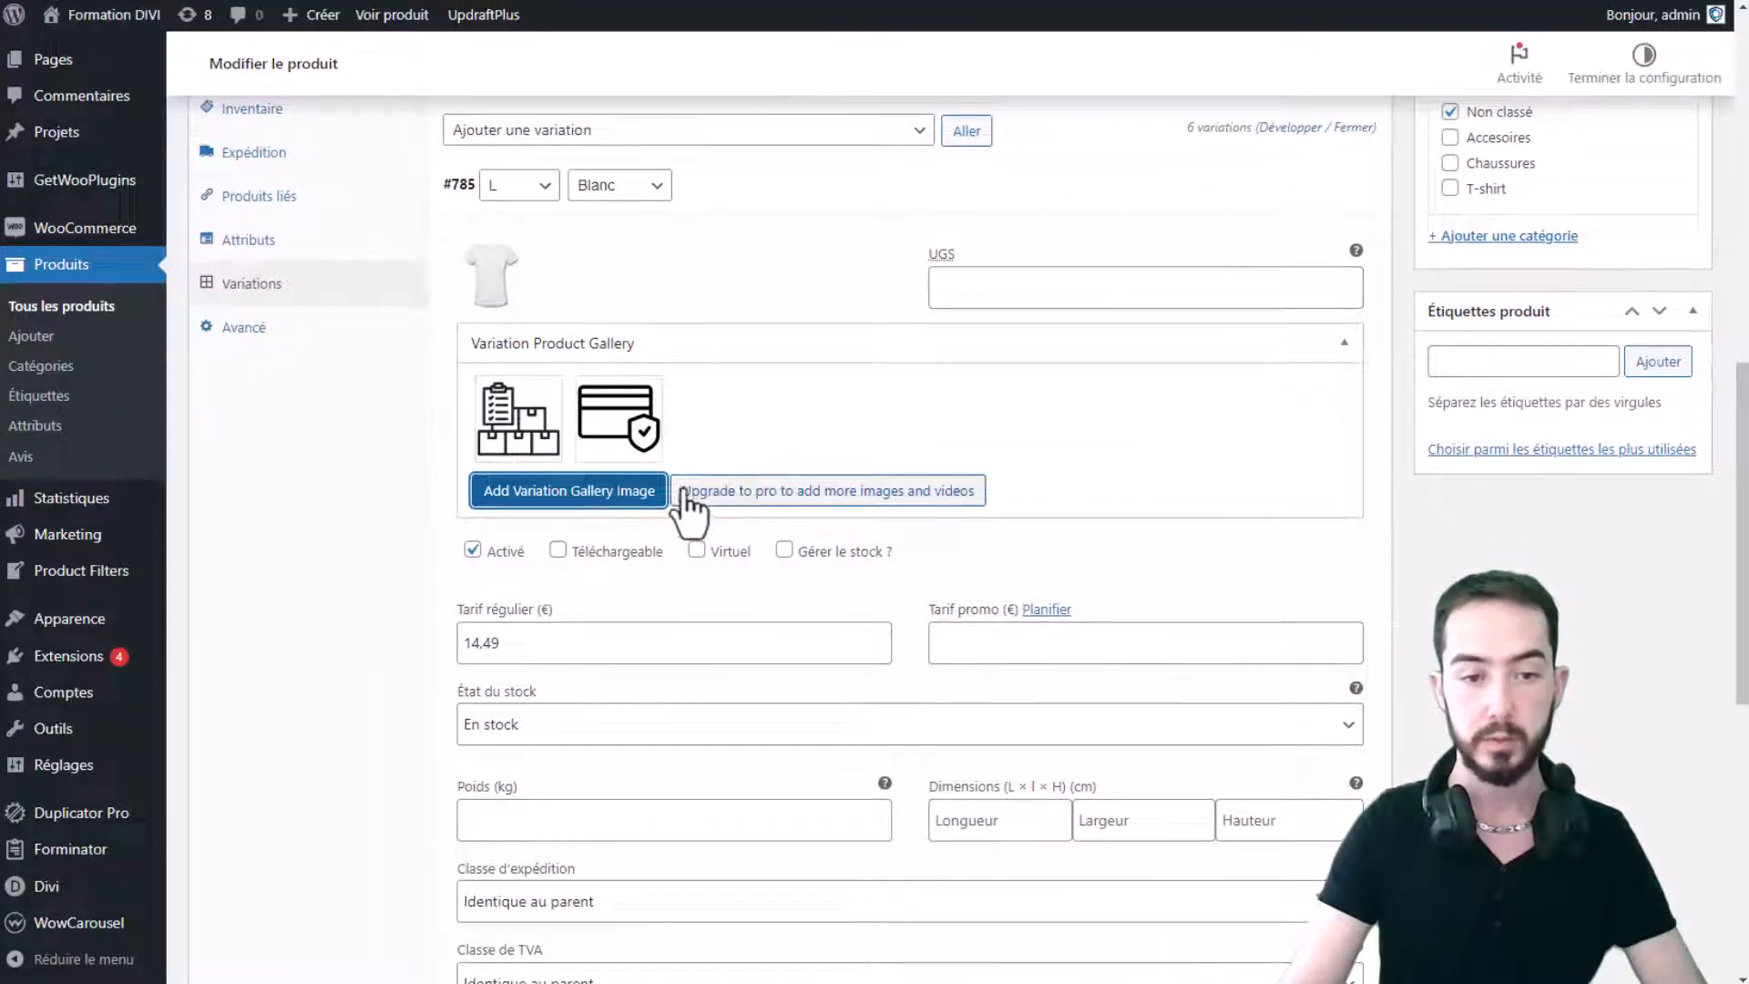
click(696, 439)
drag(696, 440, 472, 439)
click(818, 430)
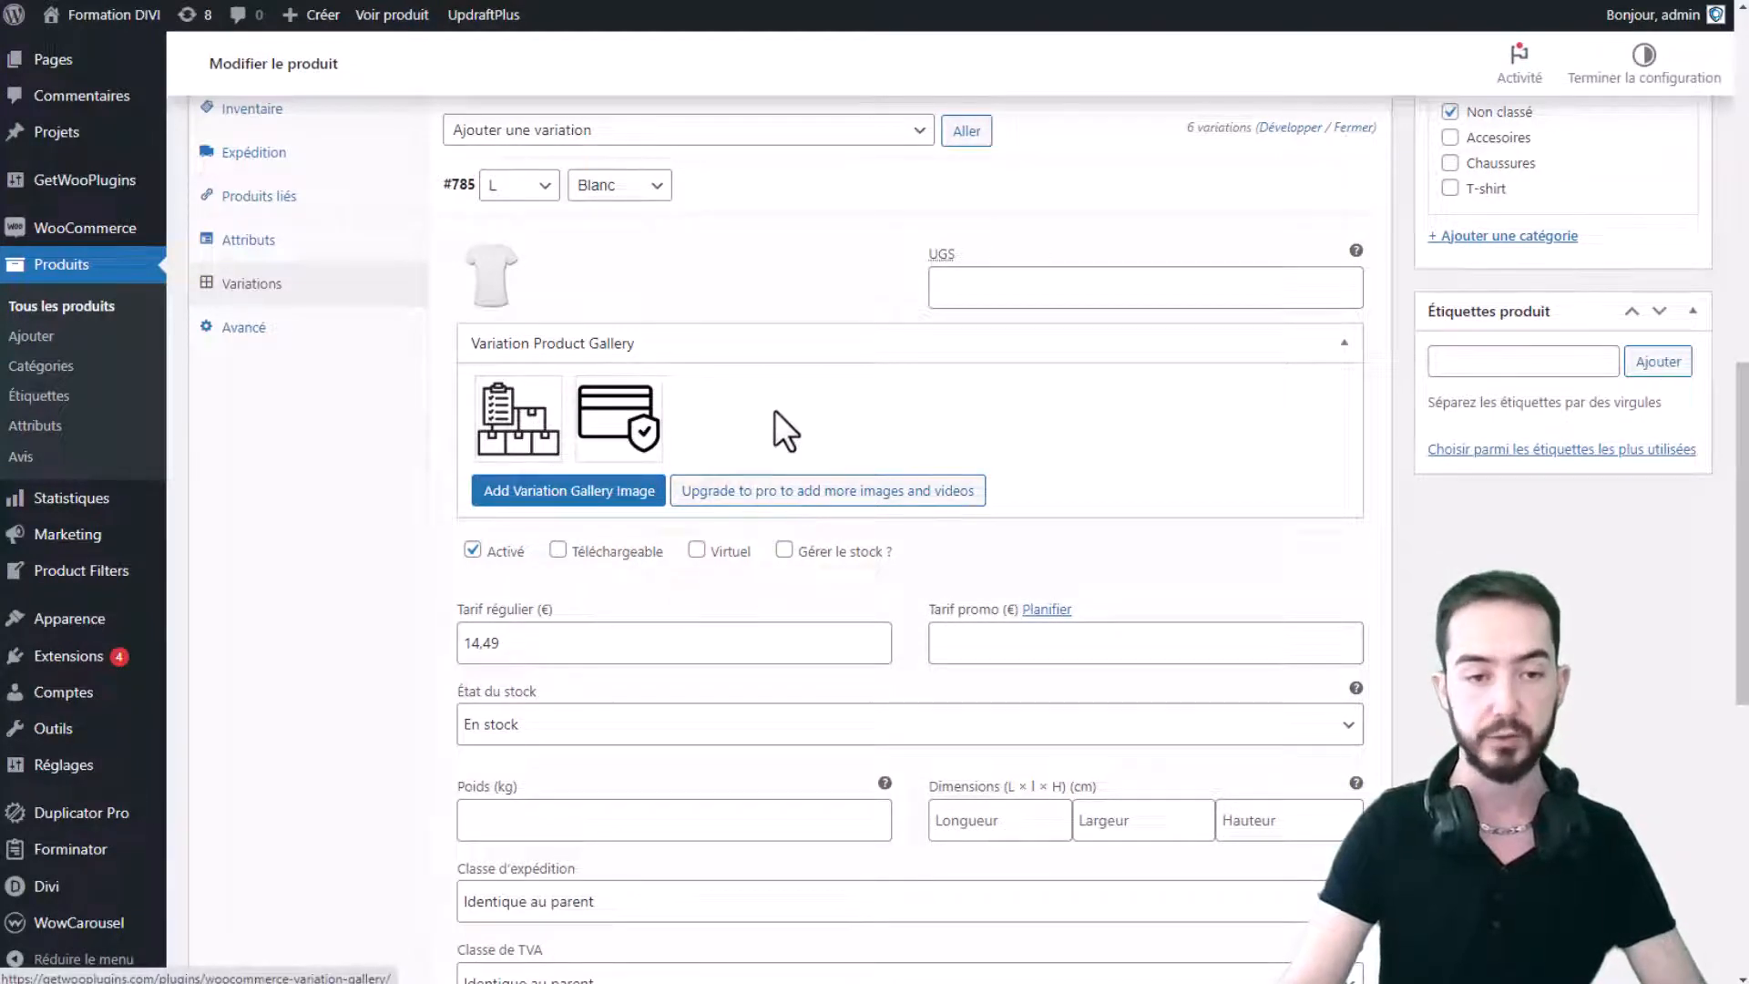
- Update the product to save the variation gallery images
scroll(1110, 447, up, 1)
scroll(1108, 444, up, 6)
click(1631, 293)
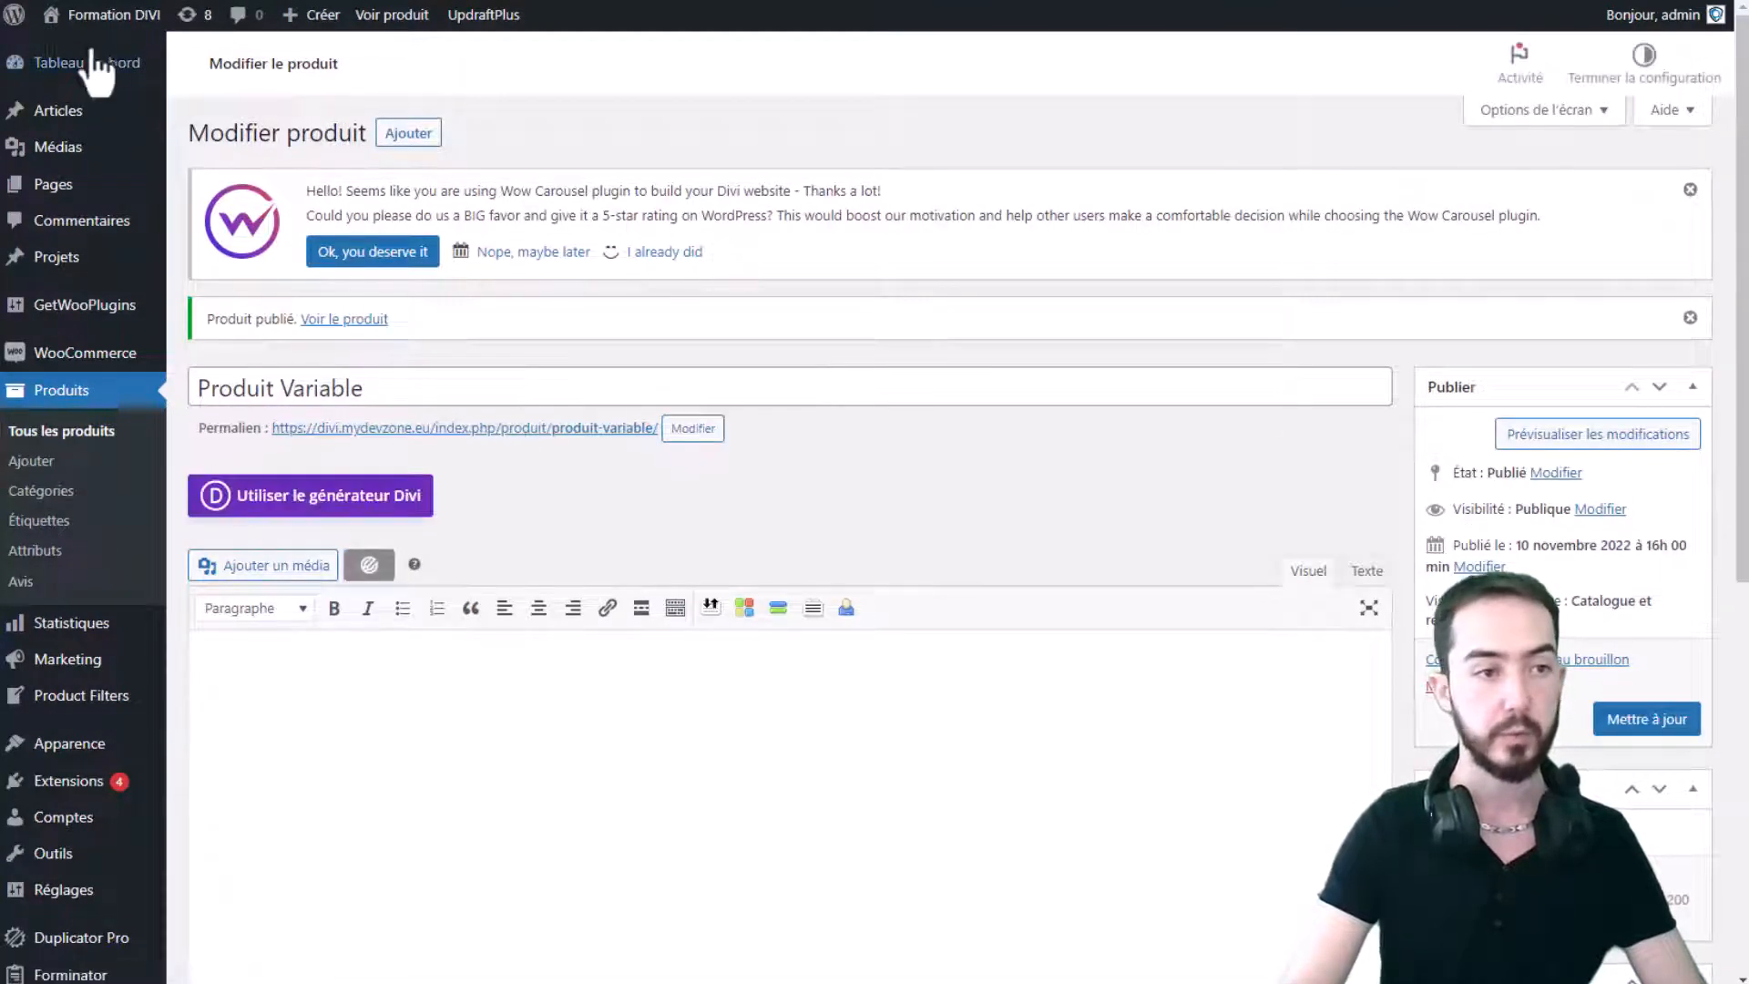
- Visit the storefront and display the shop's product listing with Produit Variable
click(91, 24)
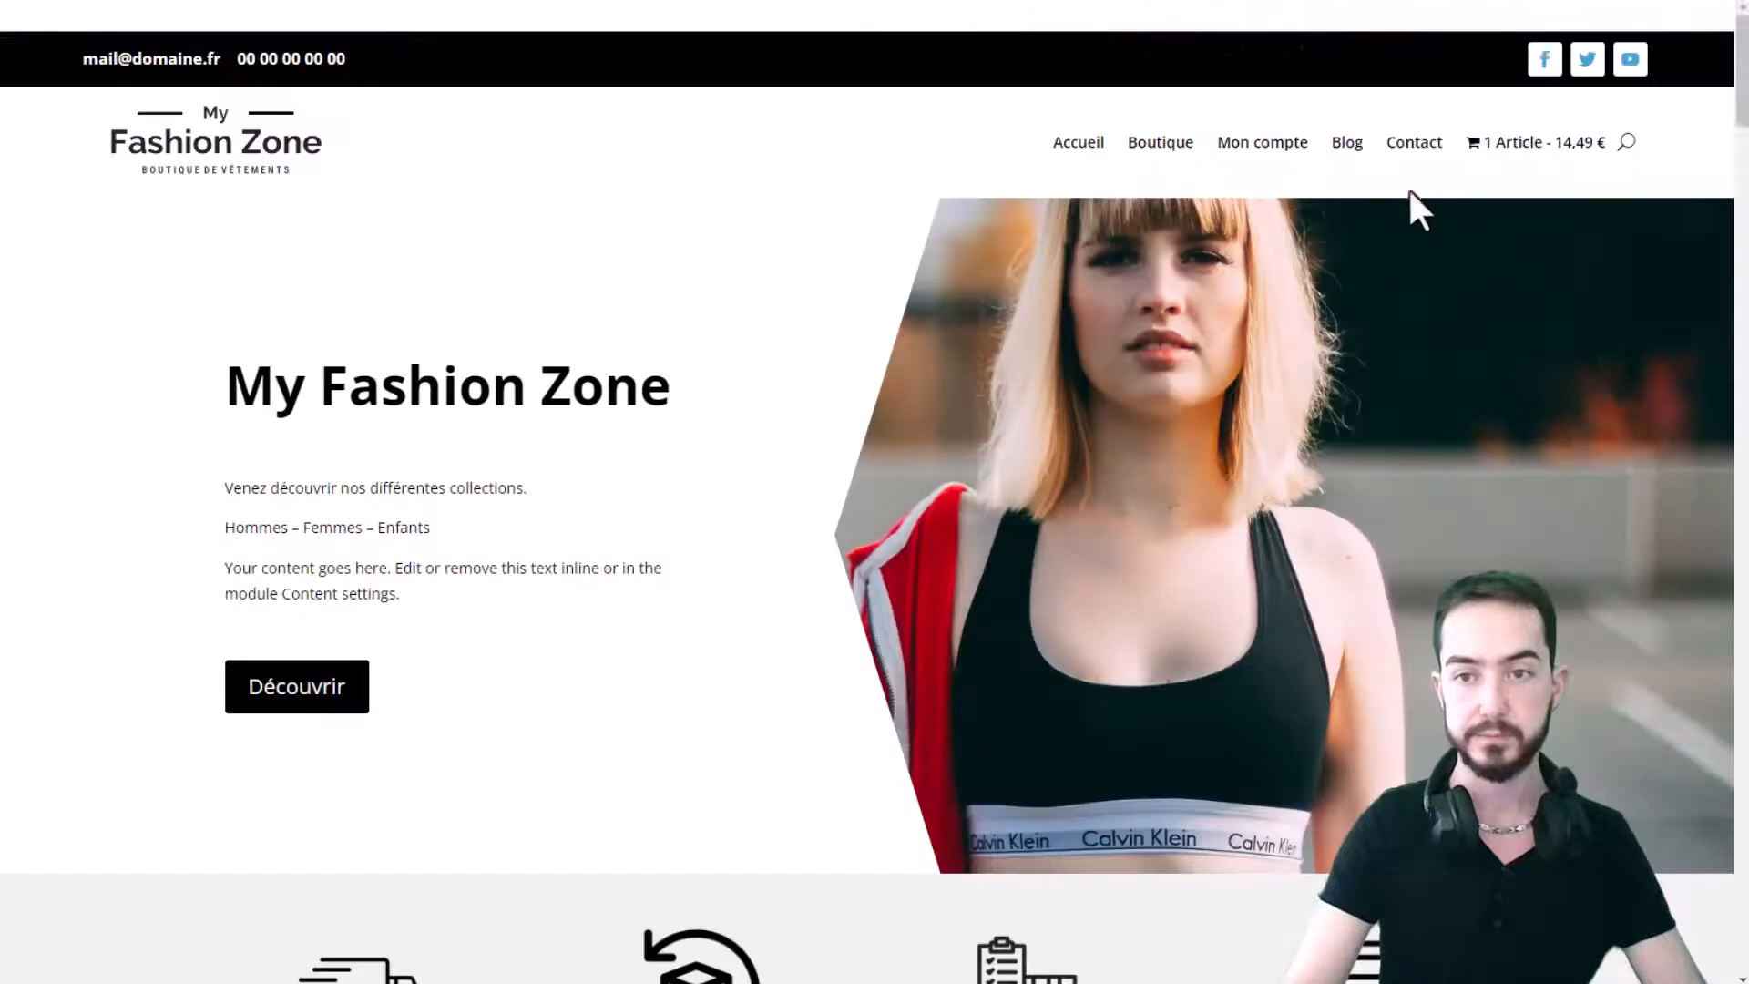
click(1160, 144)
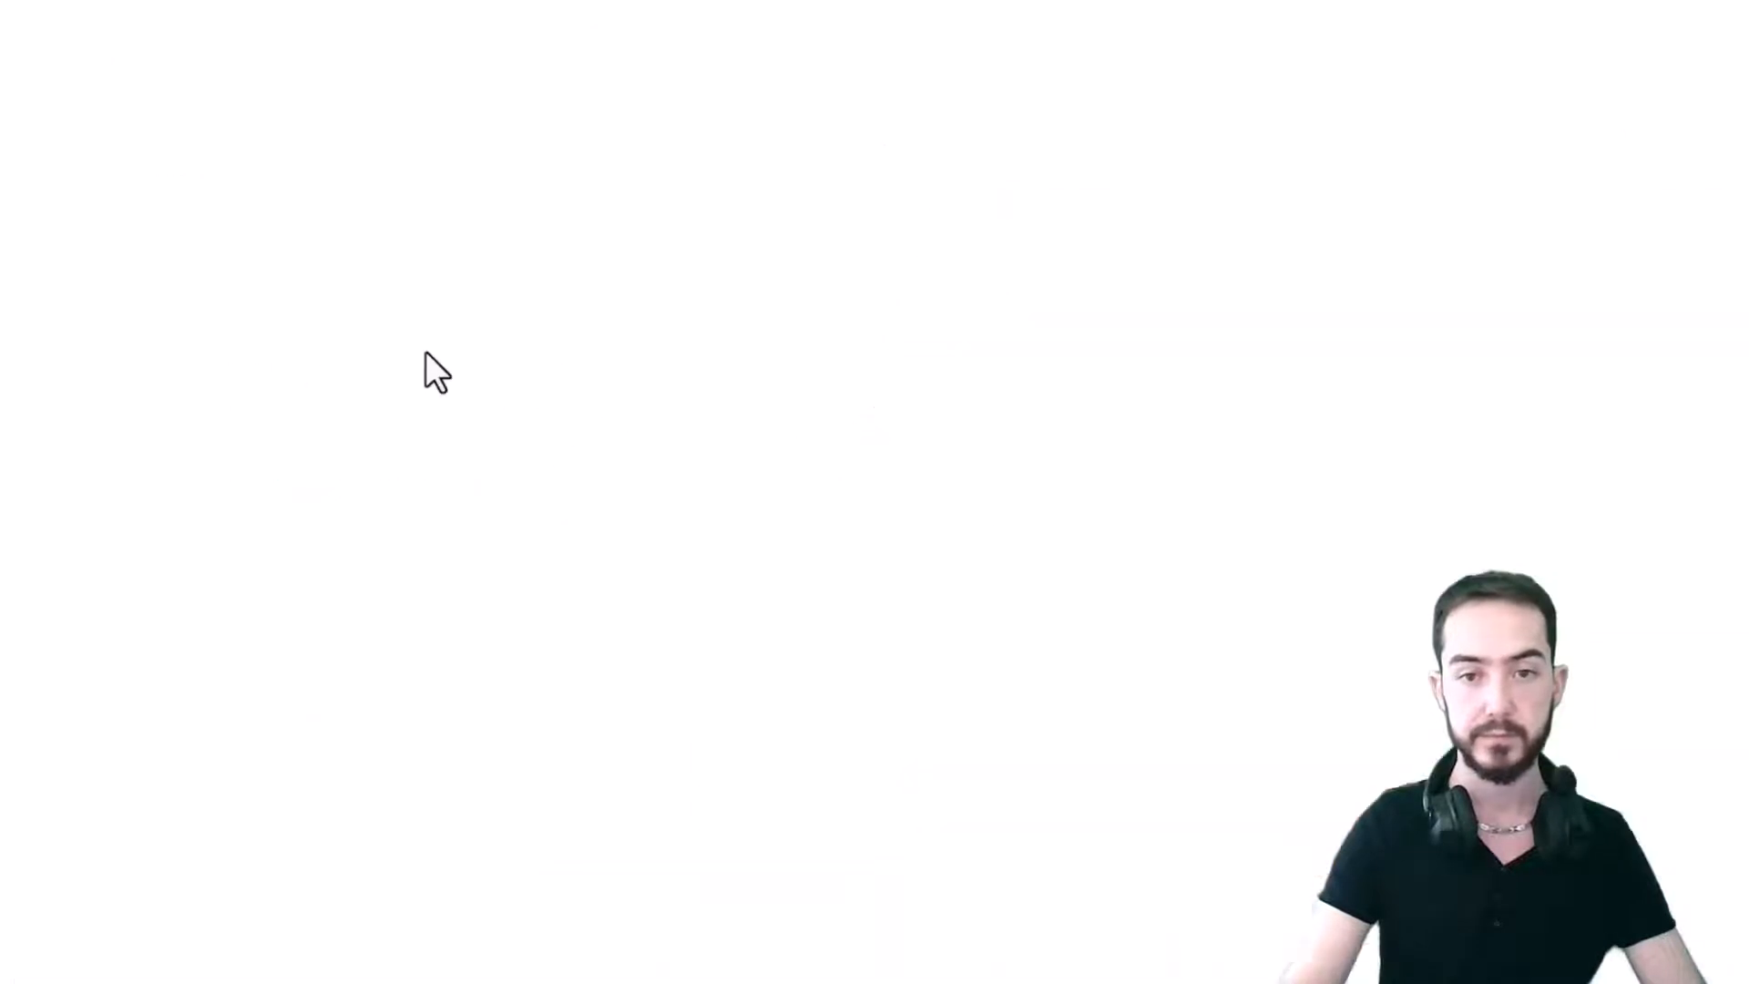
scroll(658, 592, down, 3)
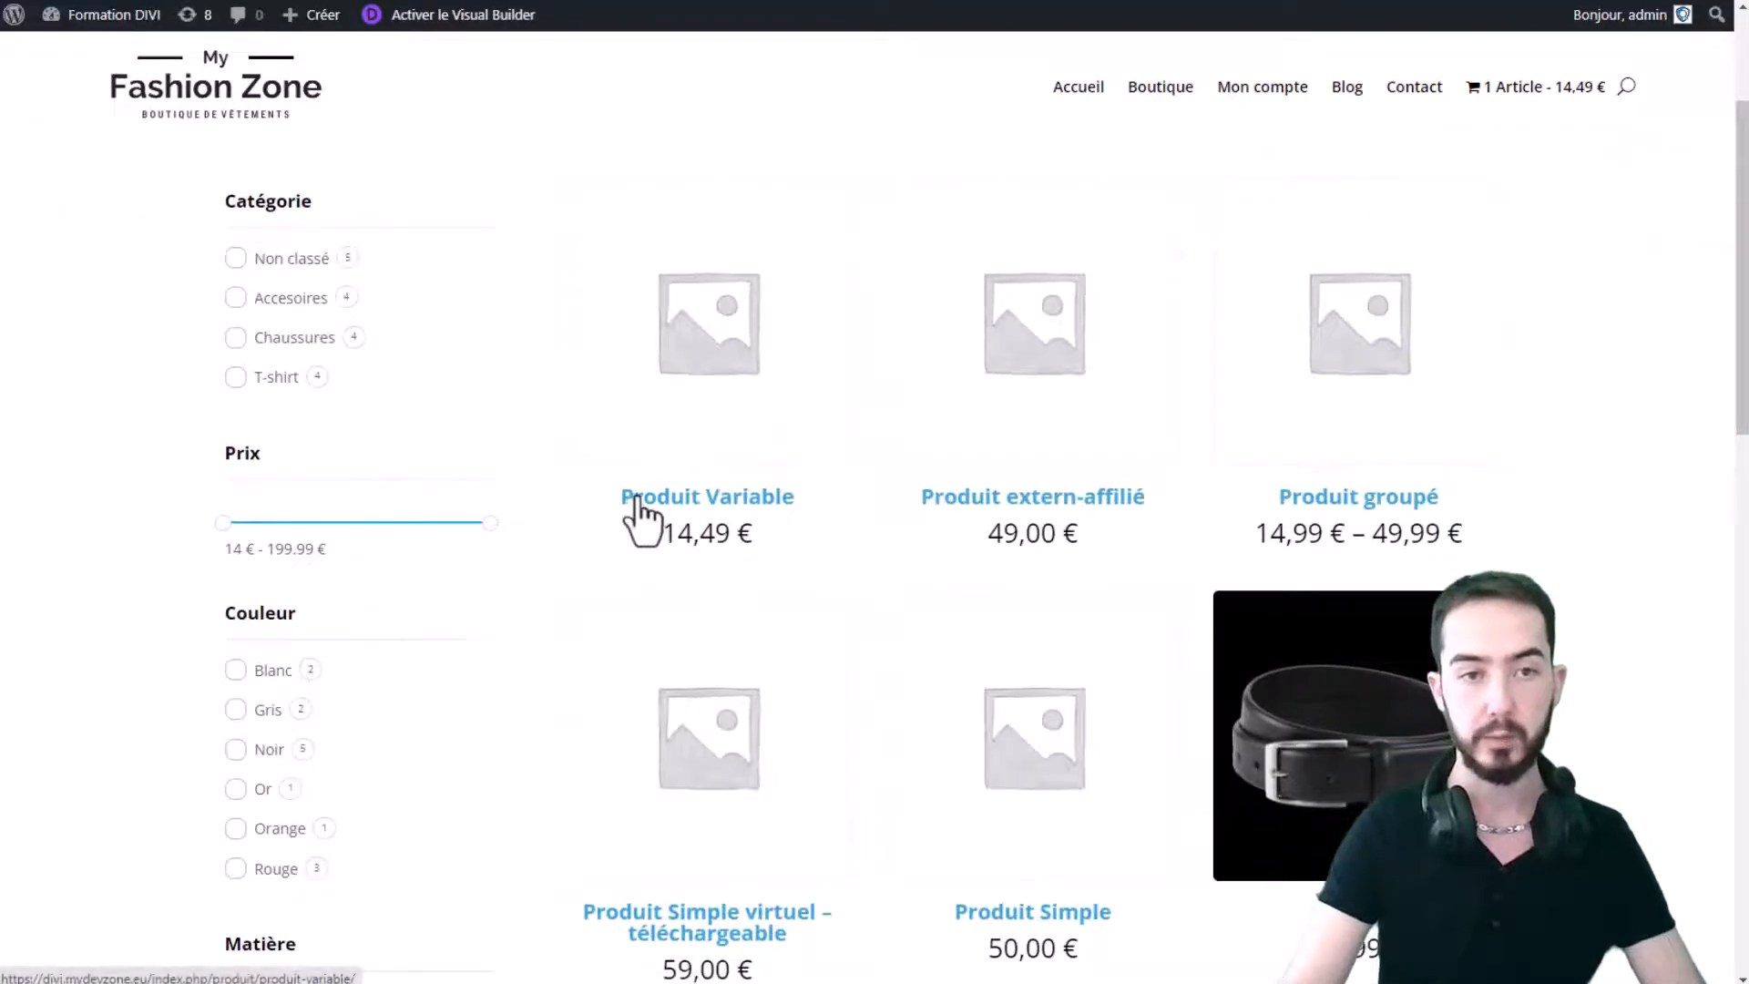
- Open Produit Variable in the shop and view each gallery image of its L / Blanc variation
click(667, 449)
scroll(1221, 371, down, 2)
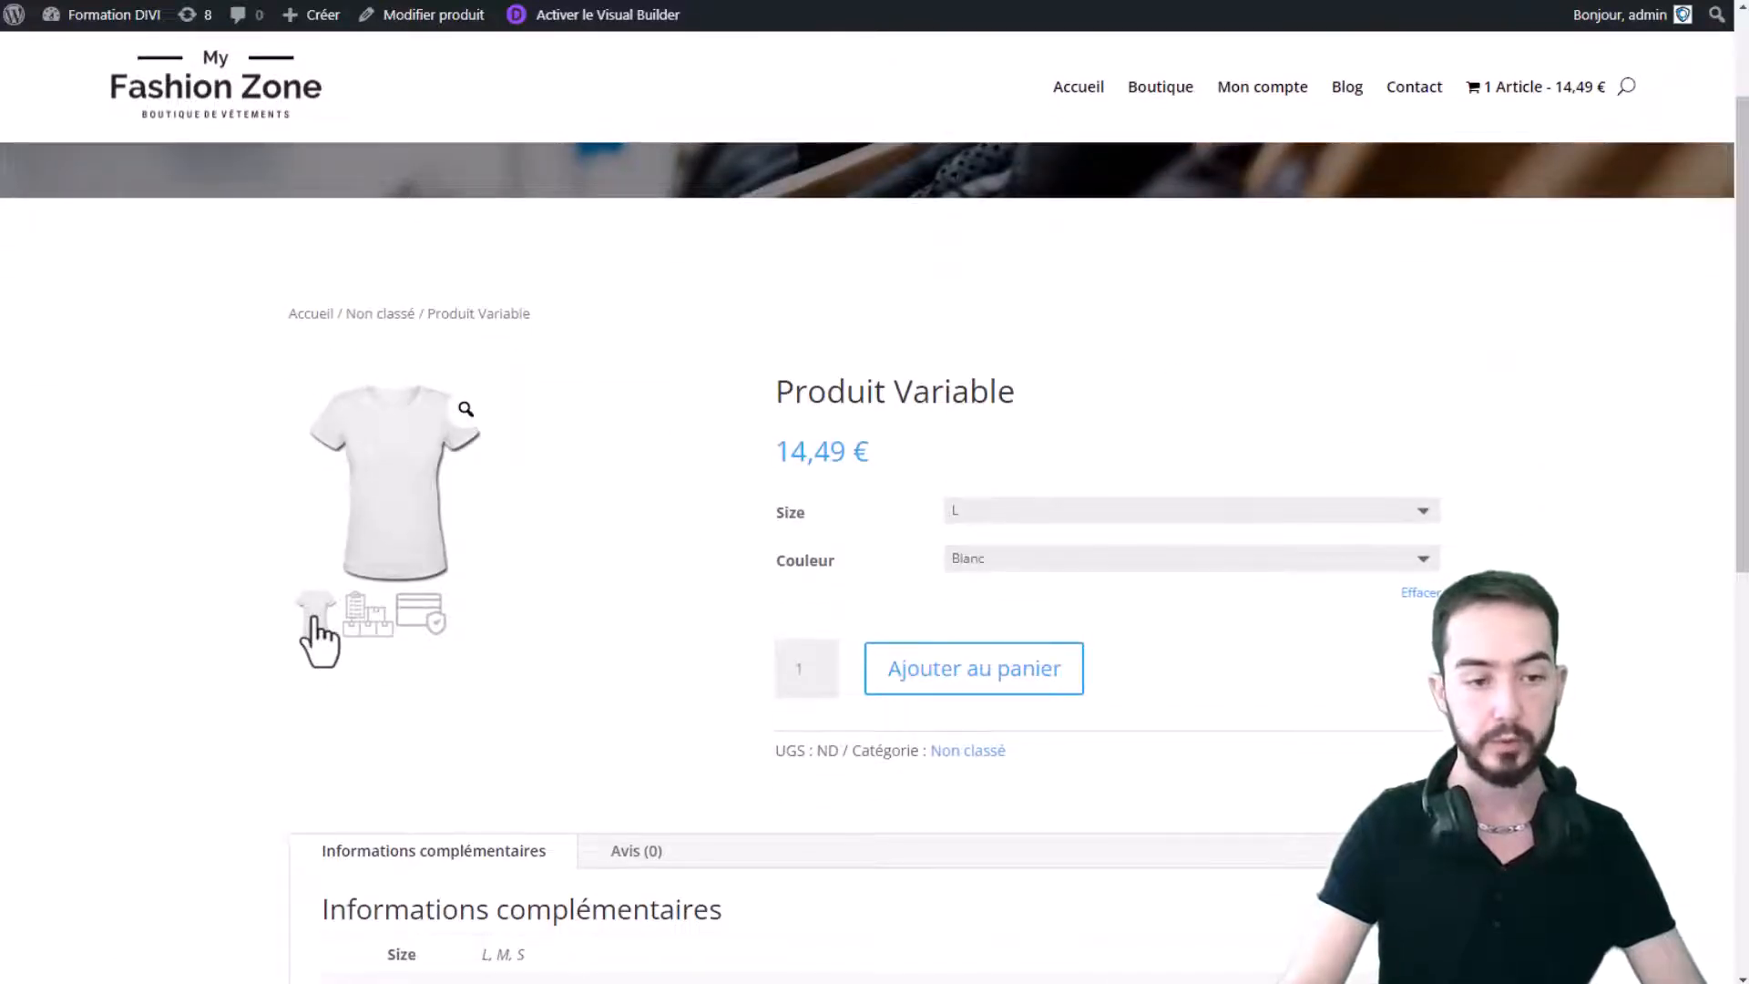
click(370, 629)
click(424, 624)
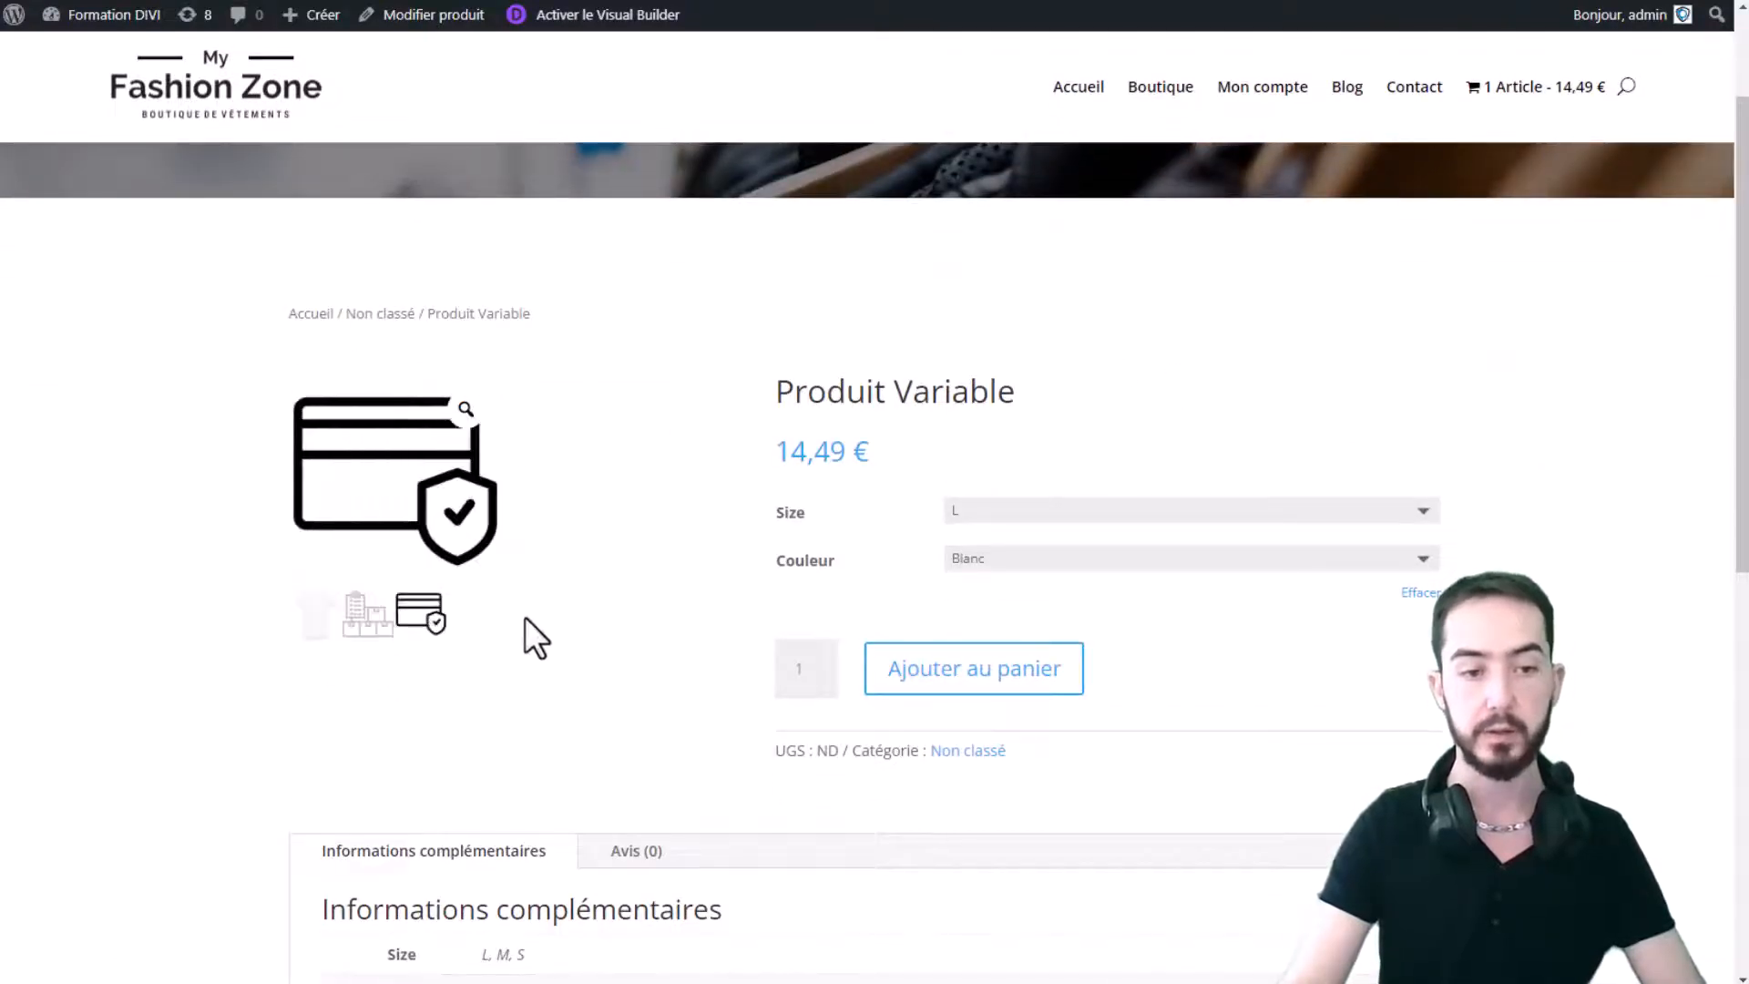
click(315, 615)
click(369, 618)
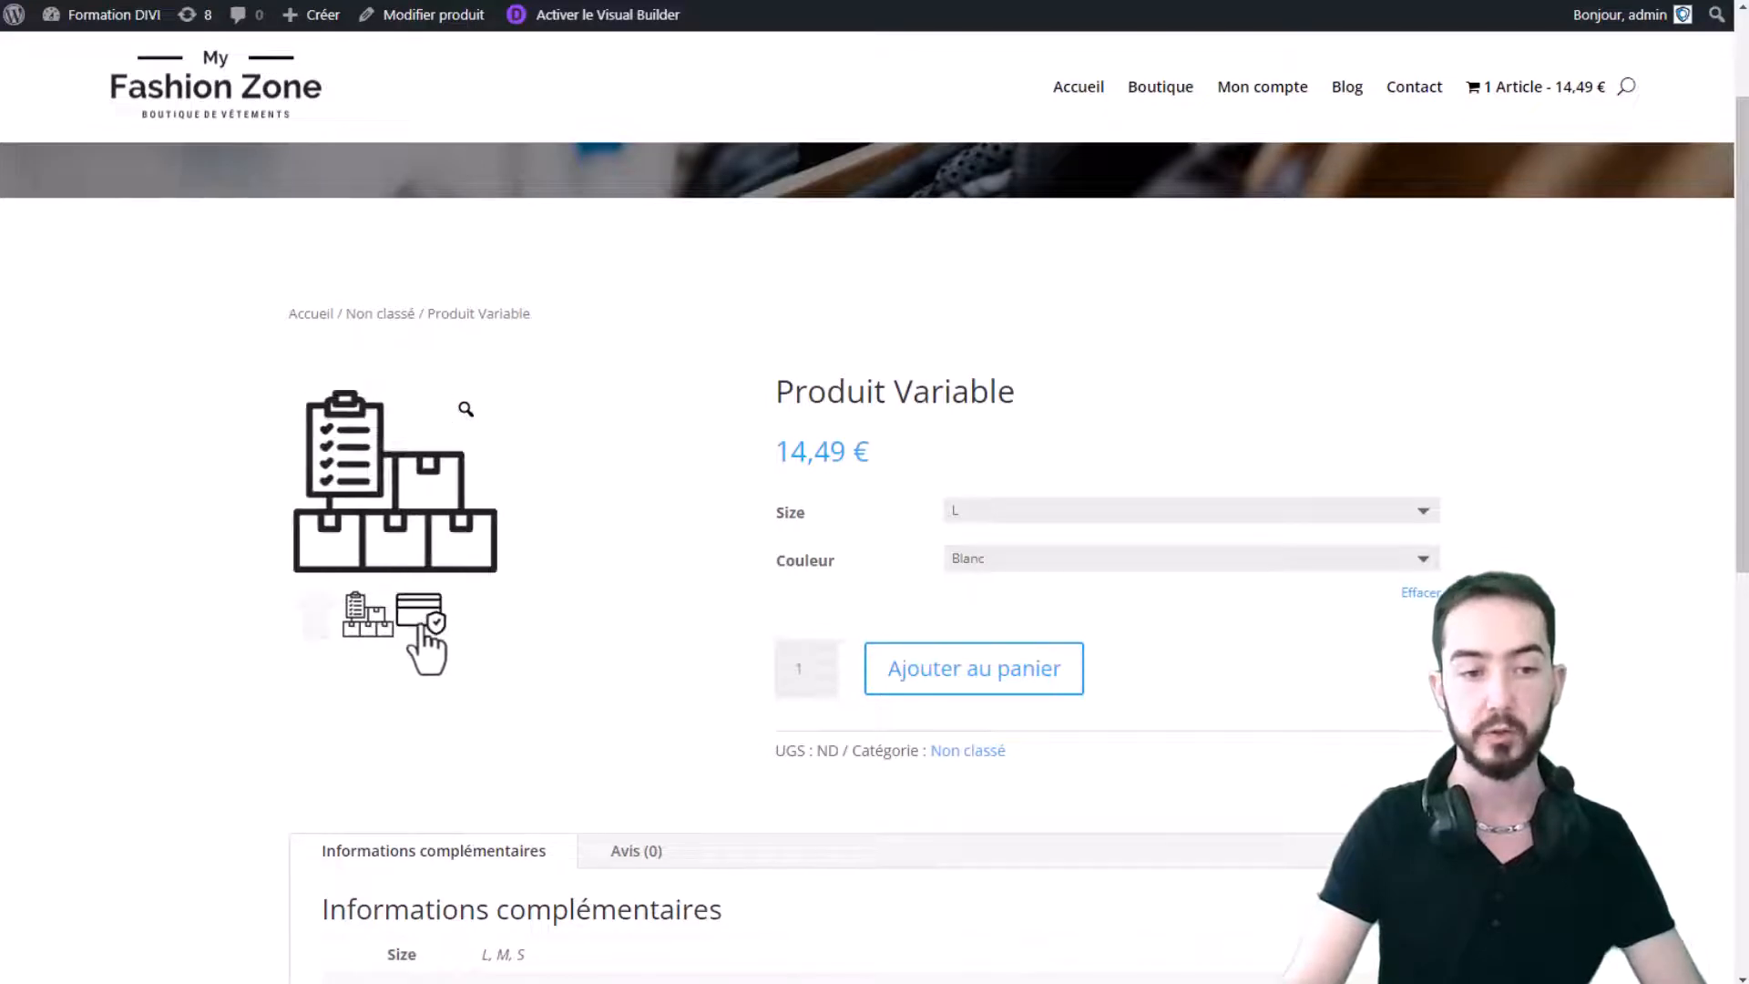
click(421, 617)
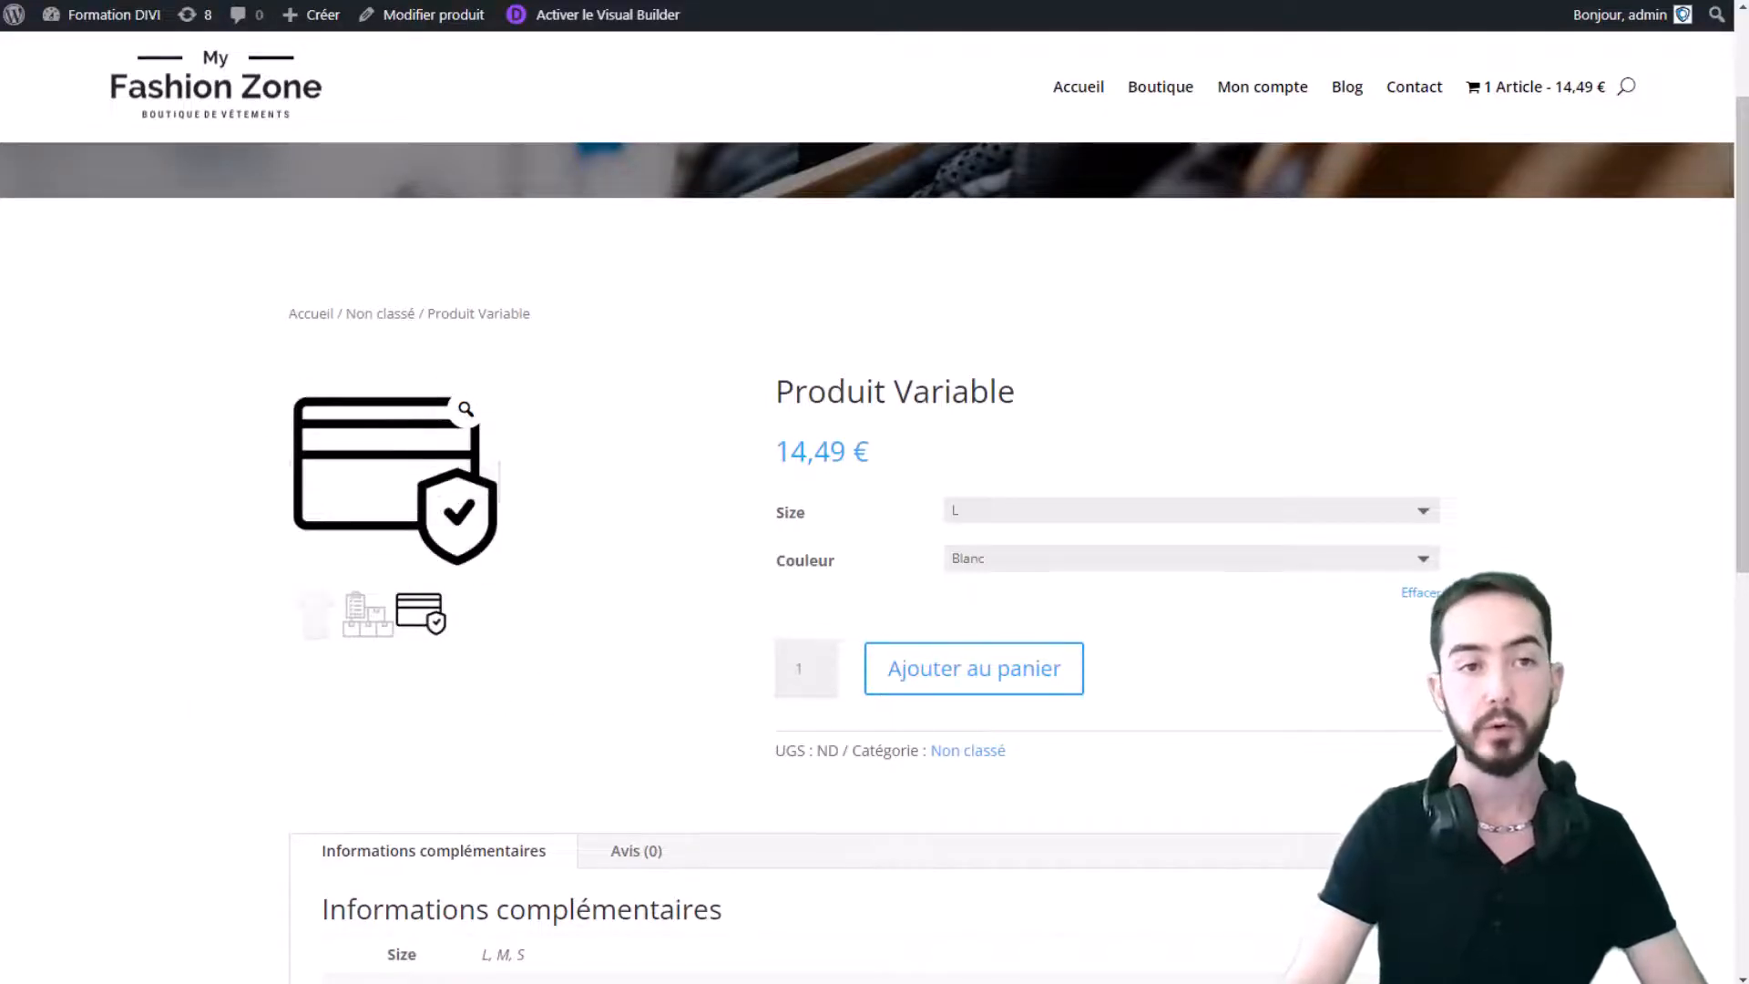
- Look over the variation gallery plugin's general settings and view the box and T-shirt images again on the product page
click(157, 2)
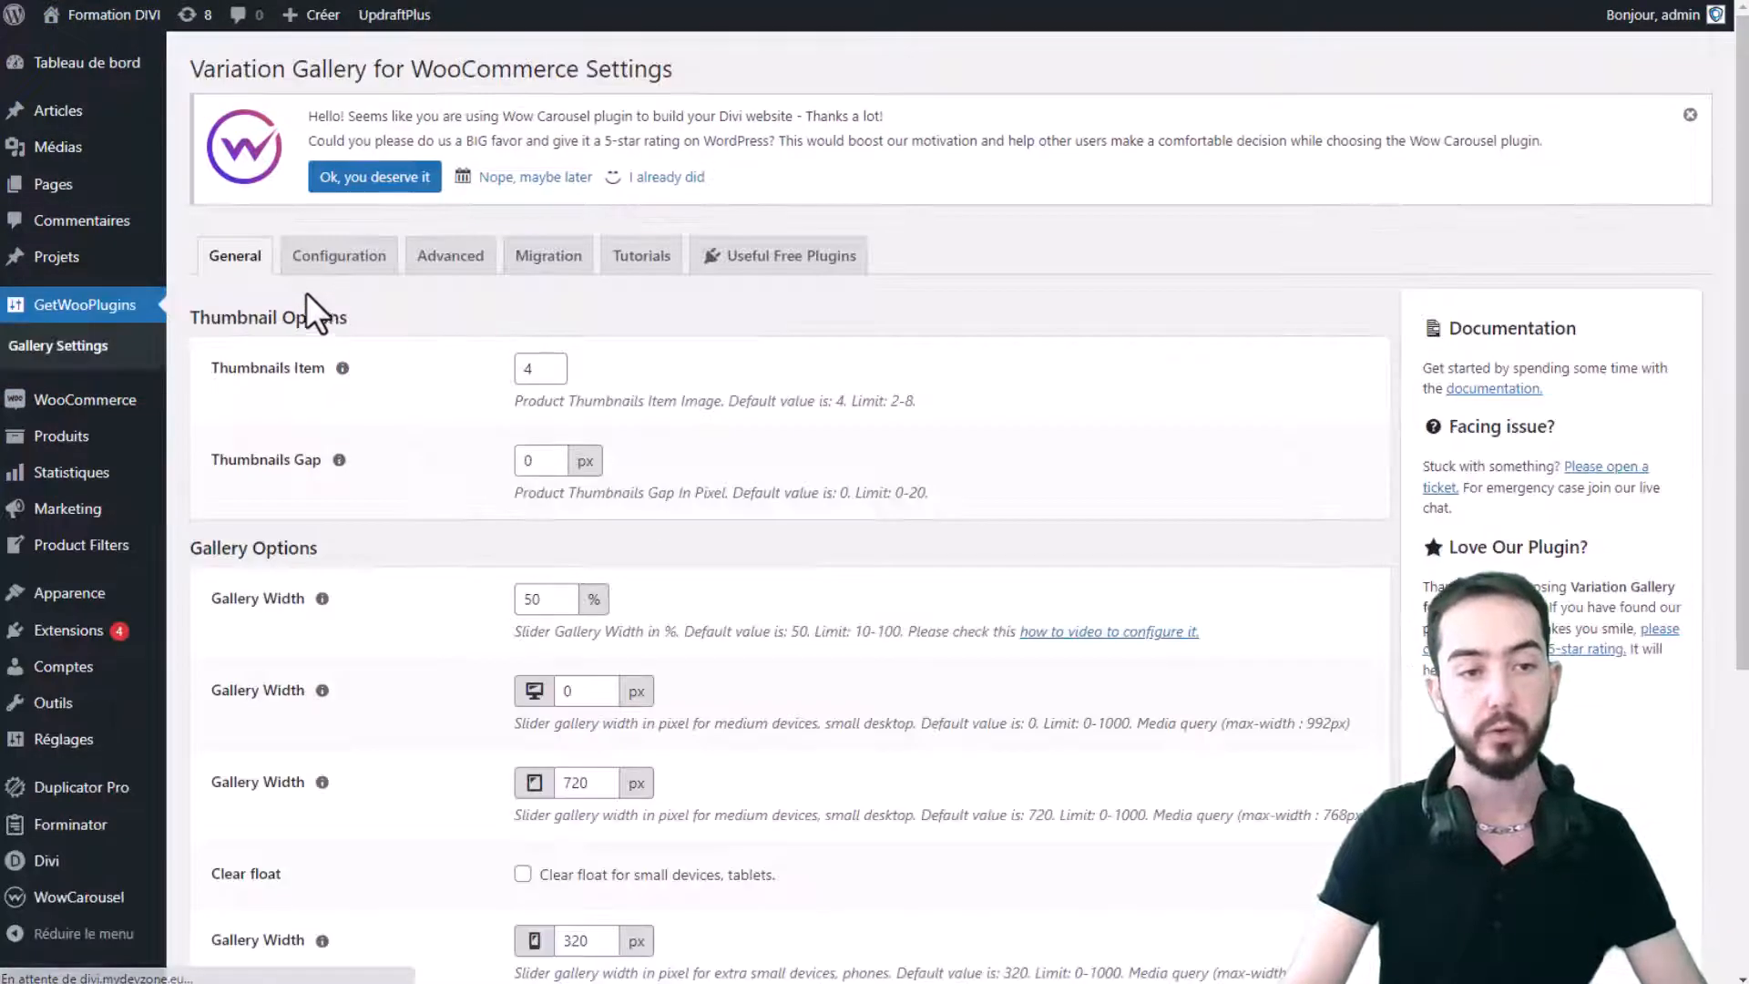
scroll(589, 402, down, 1)
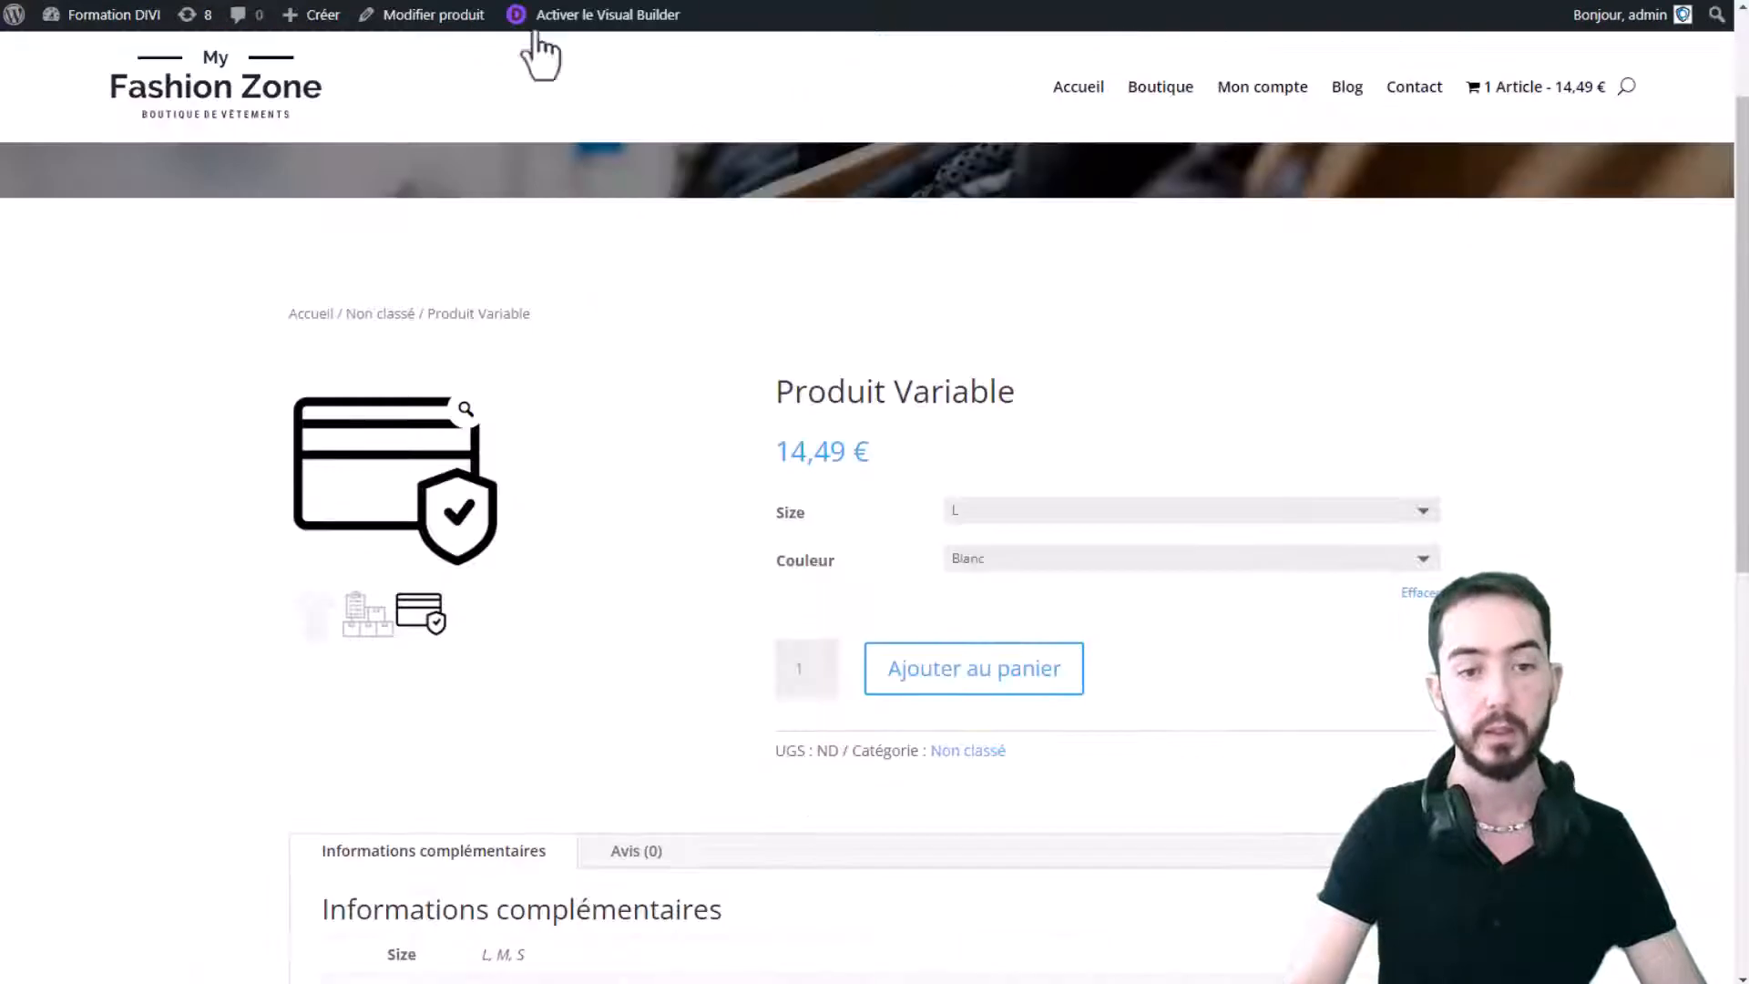
click(355, 627)
click(319, 627)
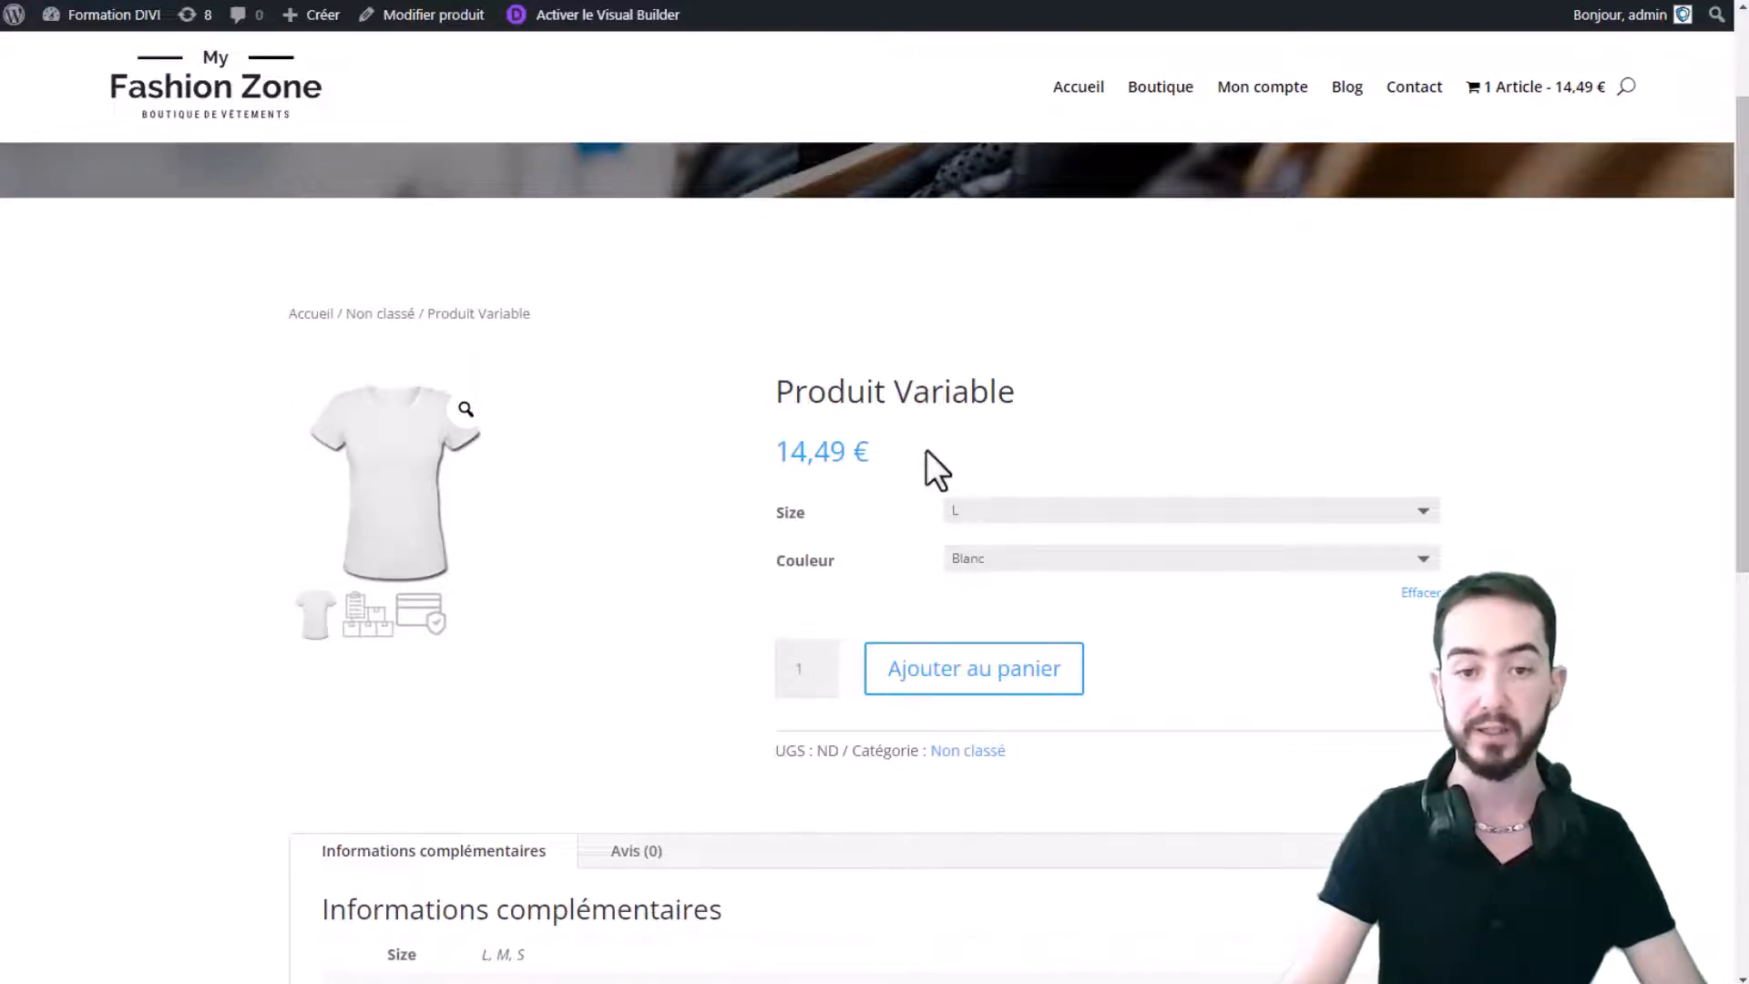
- Check the available sizes and display the L / Noir variation of Produit Variable
click(965, 512)
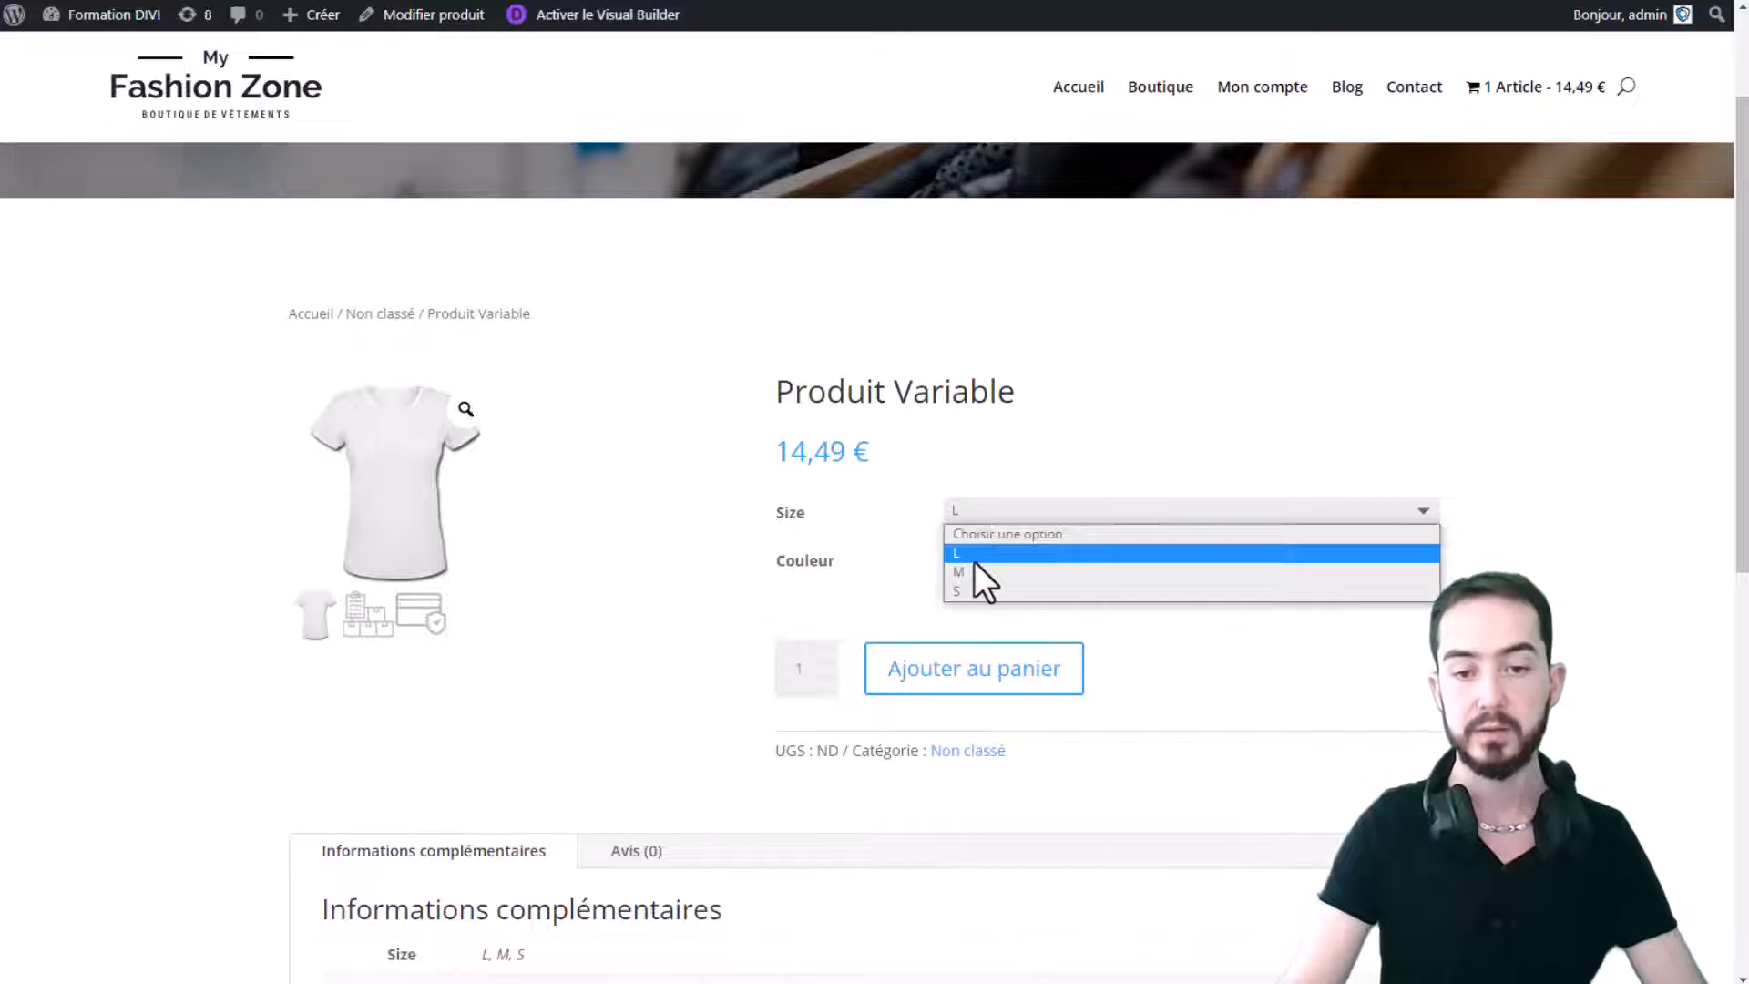
click(1002, 510)
click(973, 559)
click(980, 617)
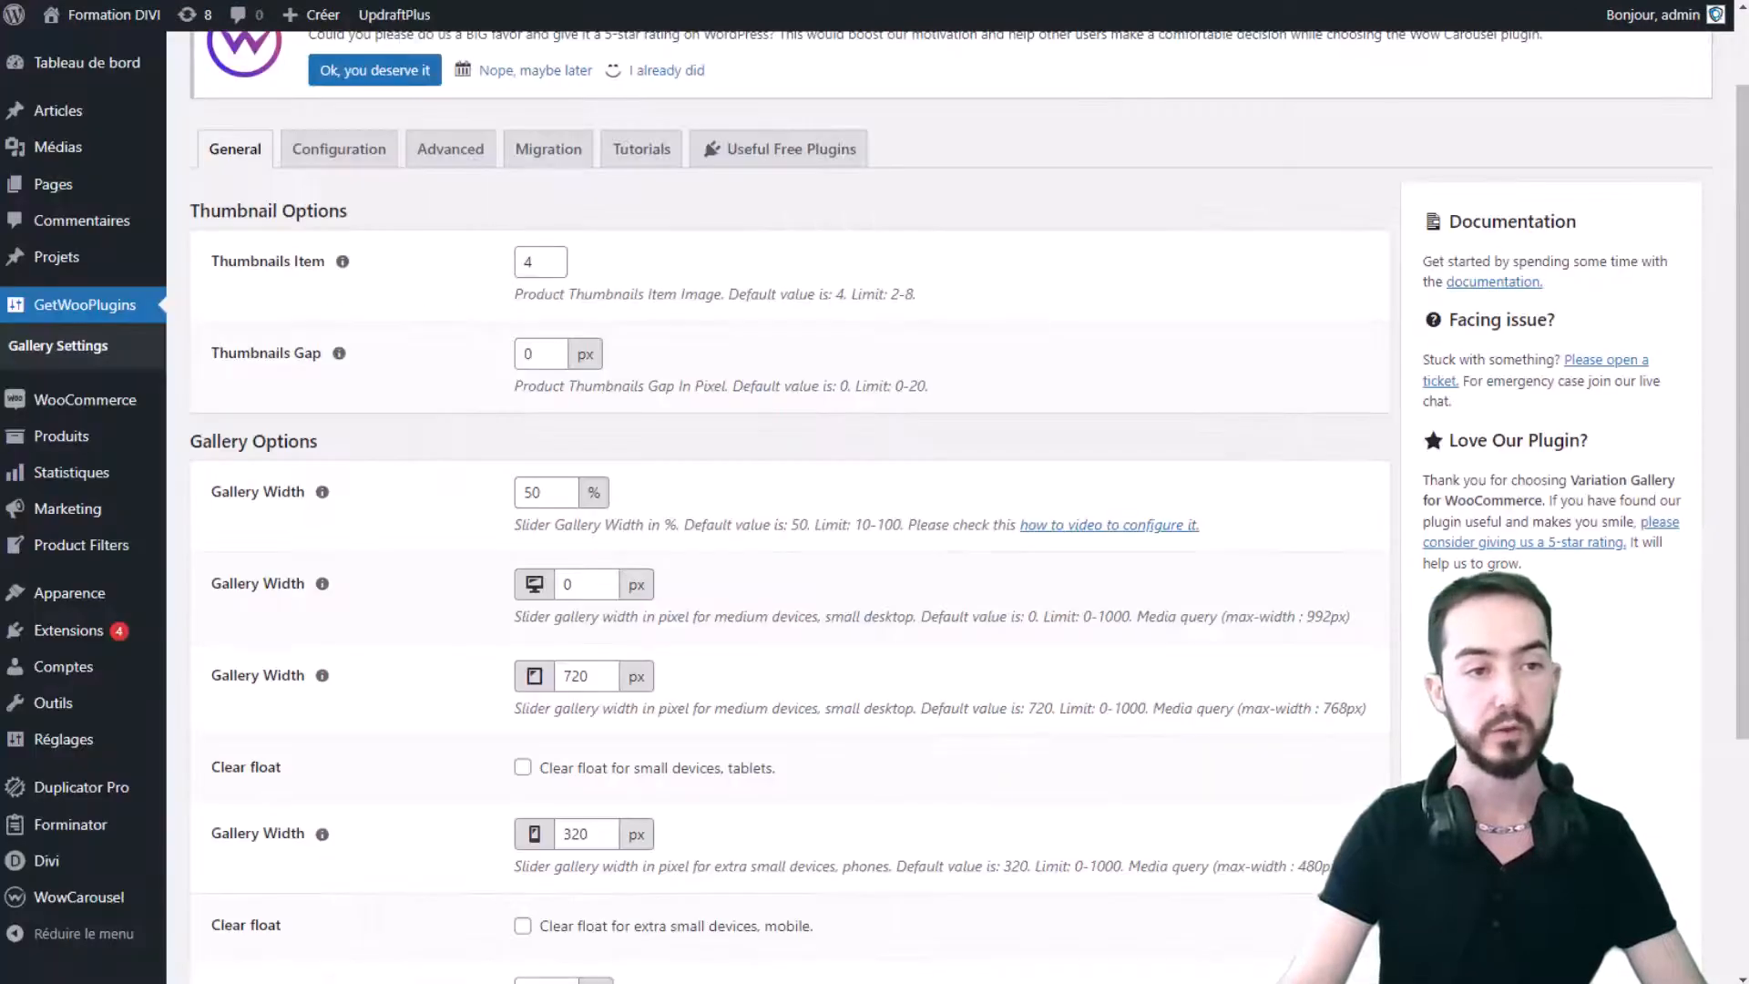
- Set the variation gallery's main width to 100 % in the plugin settings and save the changes
double_click(560, 486)
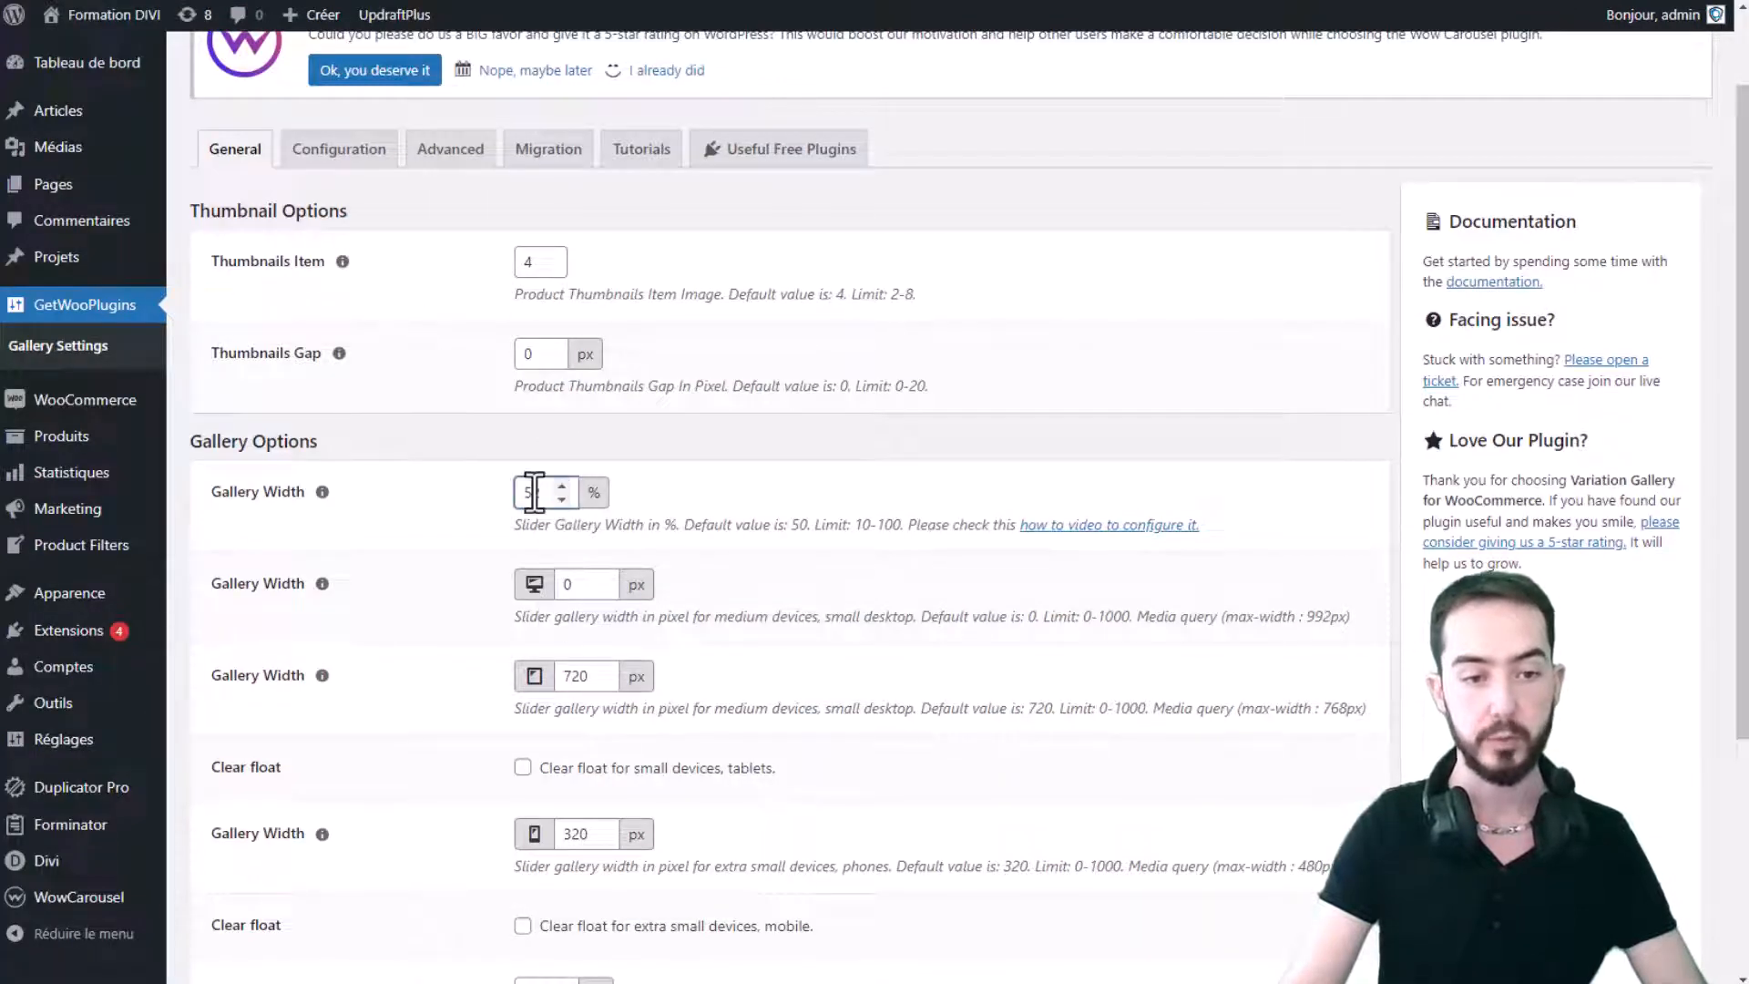
text(100)
scroll(574, 478, down, 4)
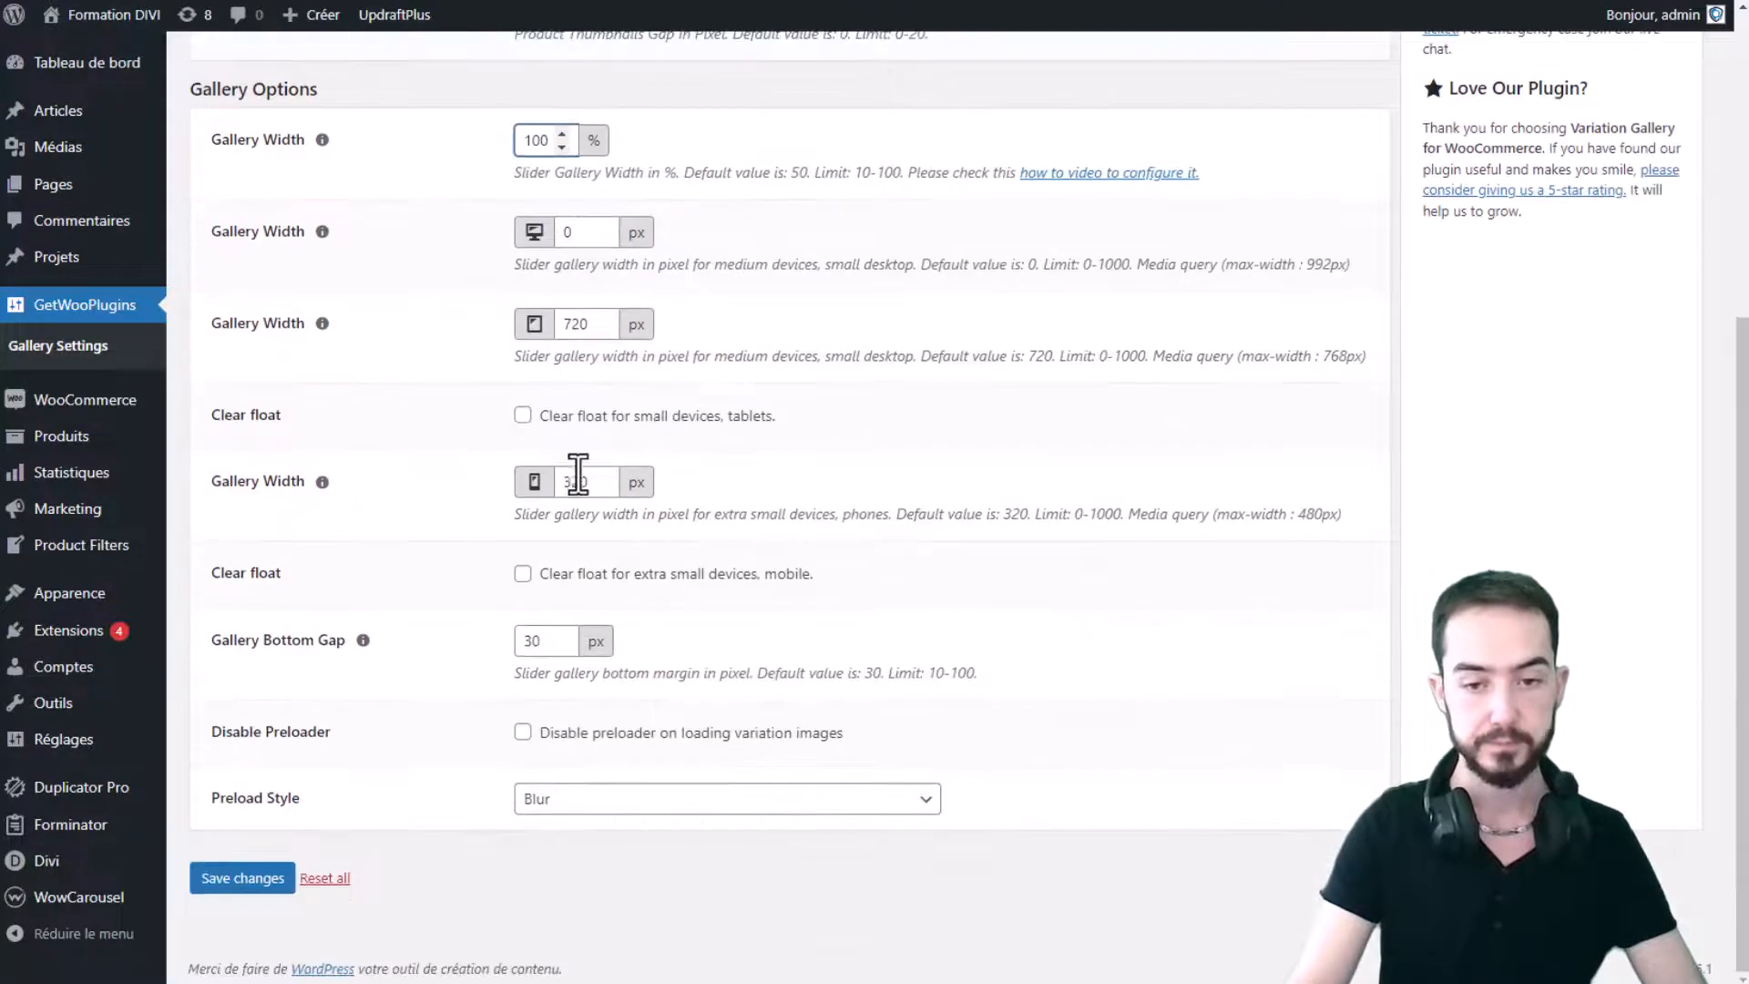
click(239, 883)
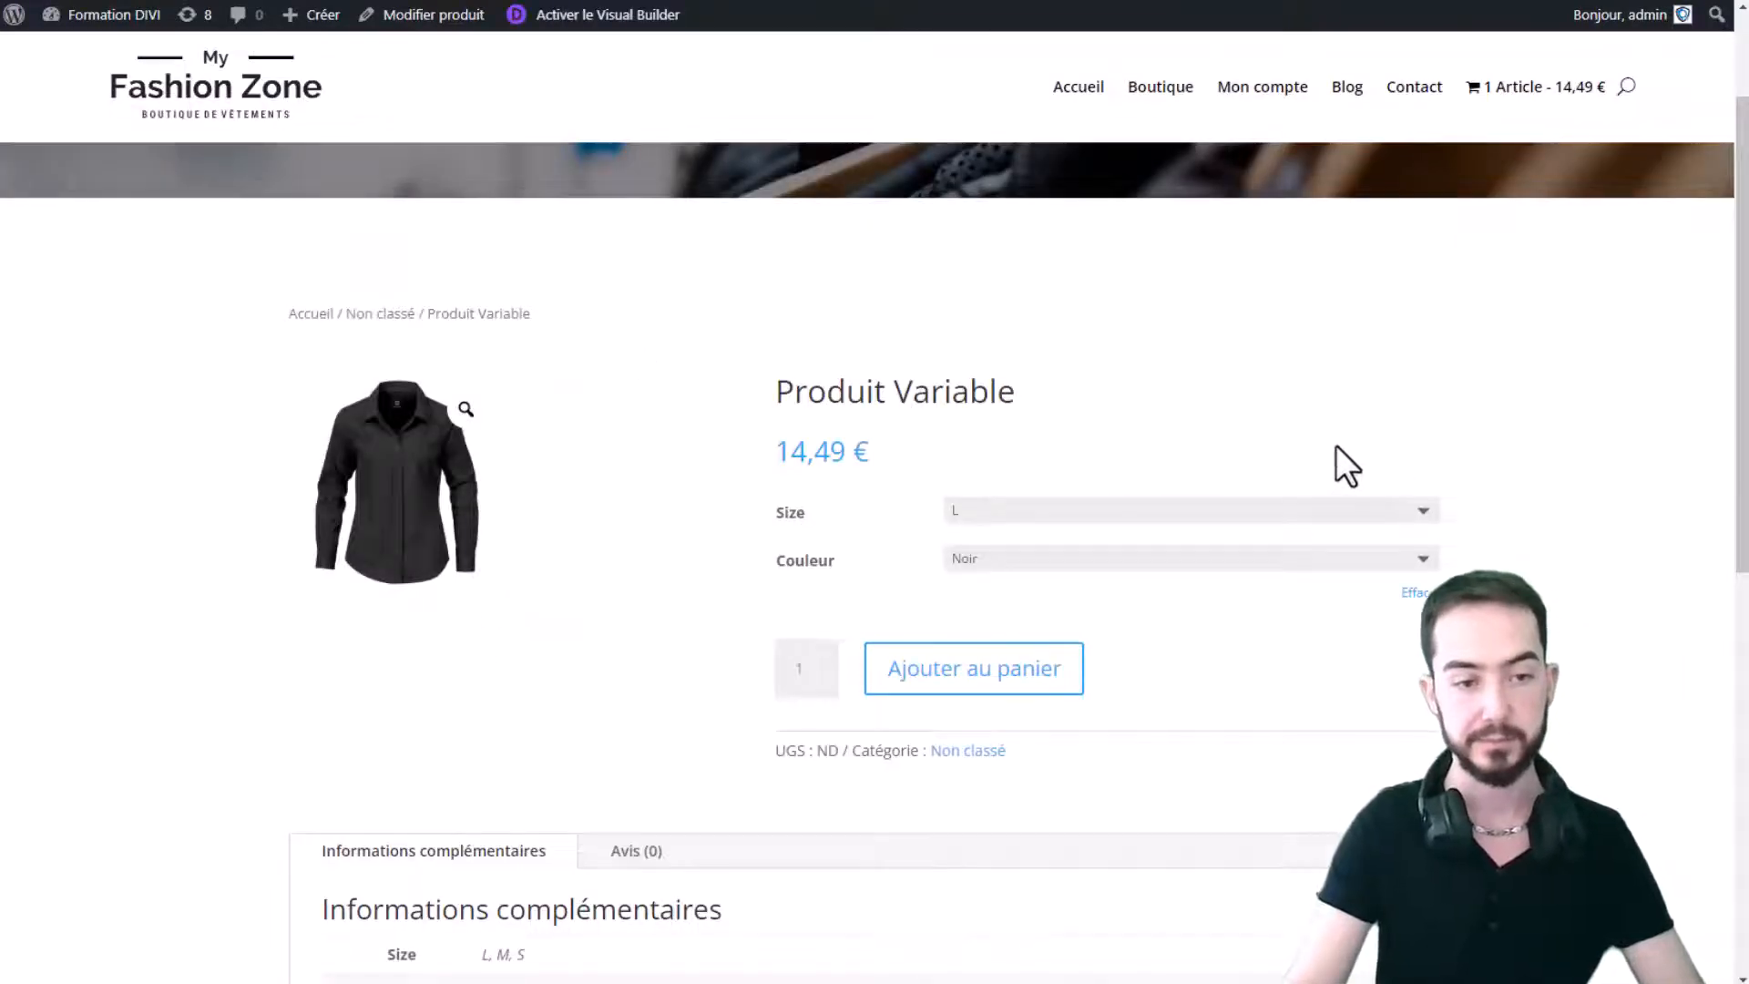
- Reload the Produit Variable page and view each L / Blanc gallery image at the new gallery width
key(F5)
scroll(993, 455, down, 2)
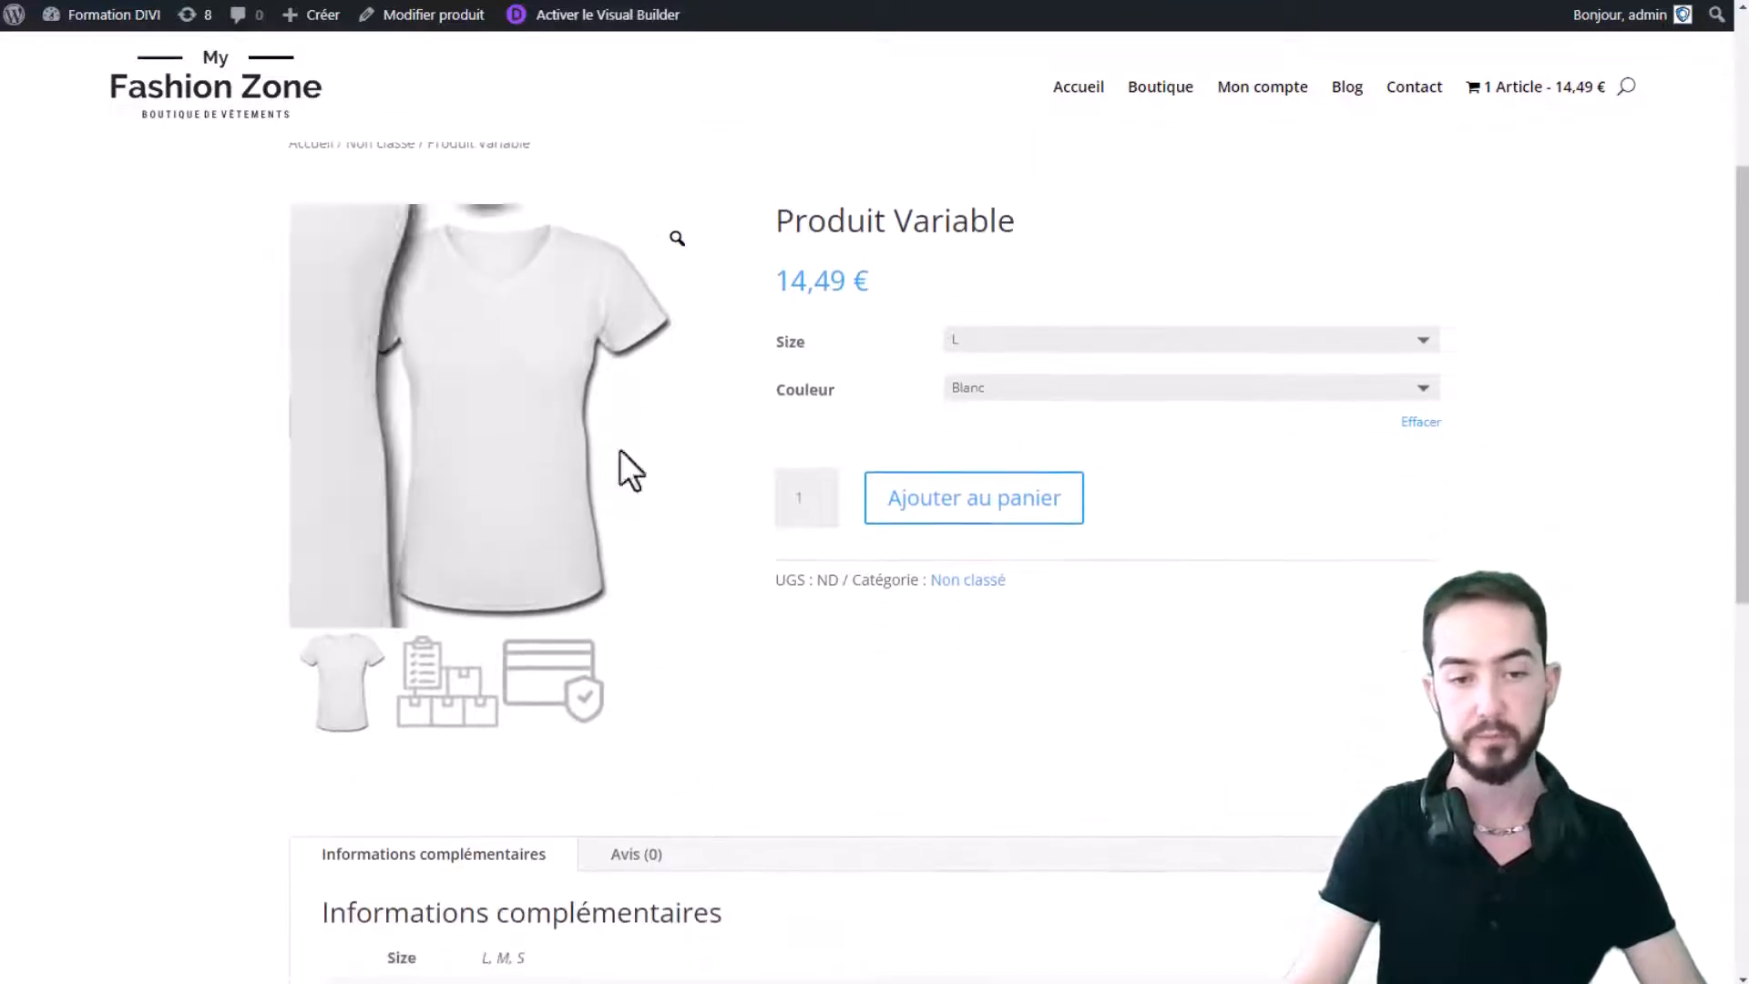
click(553, 680)
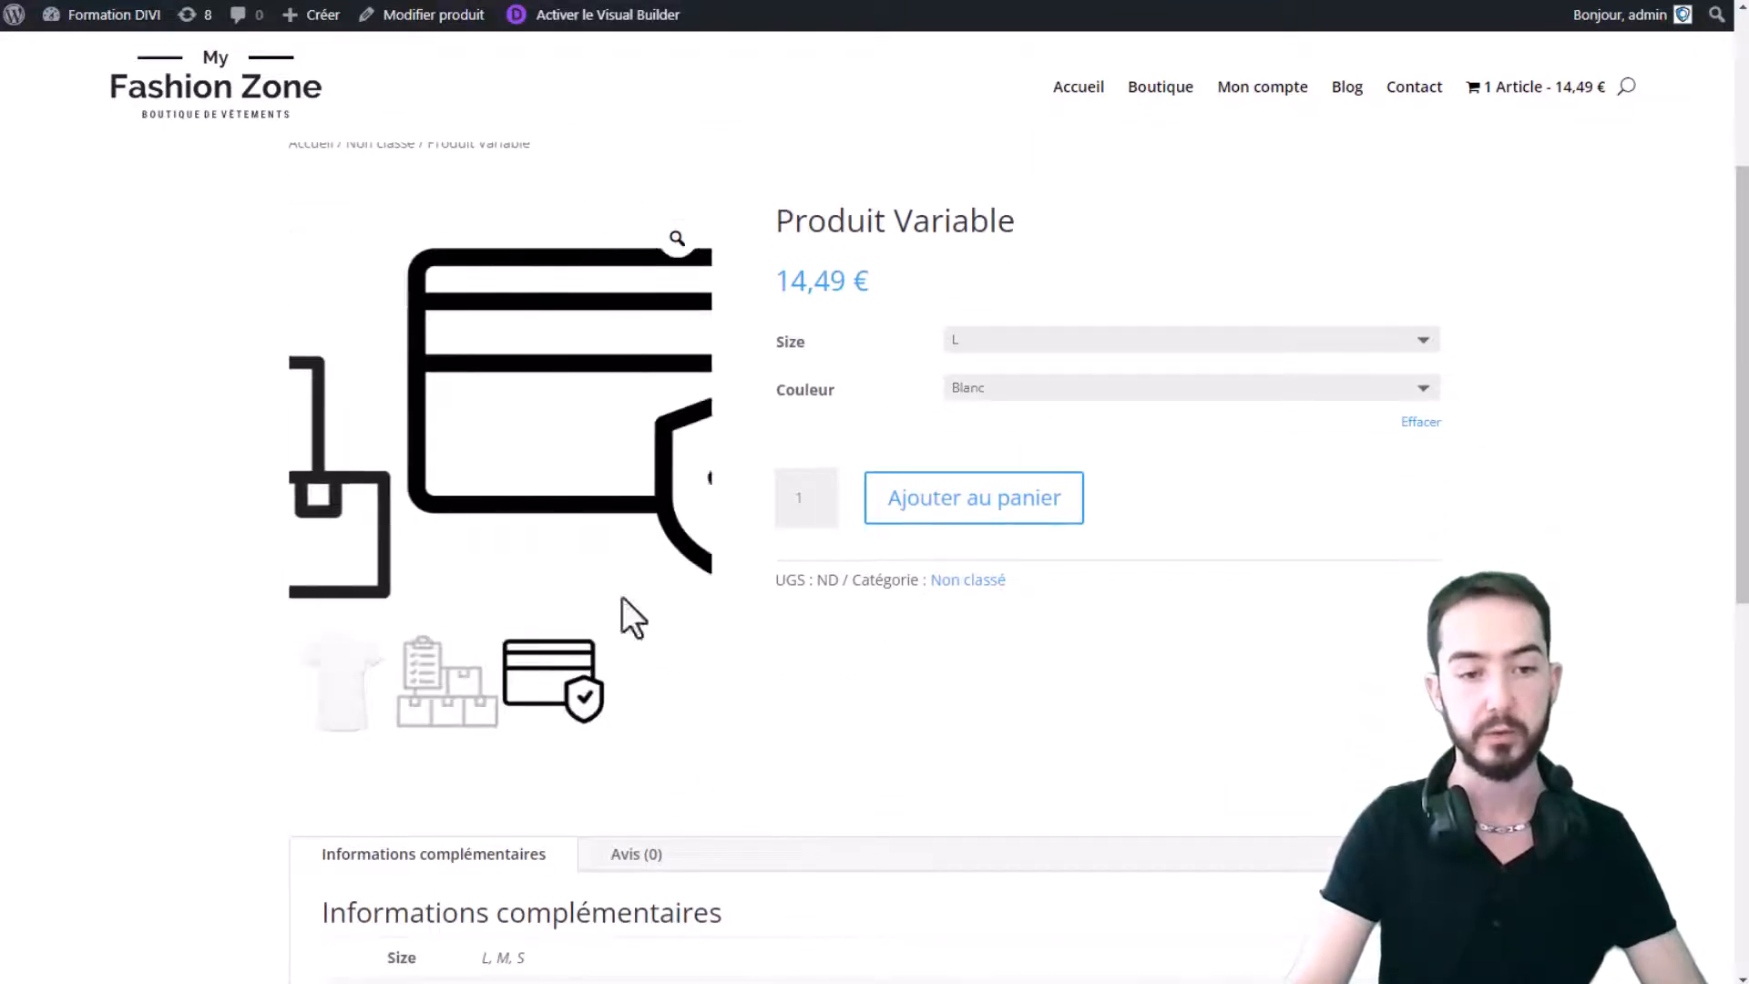
click(690, 417)
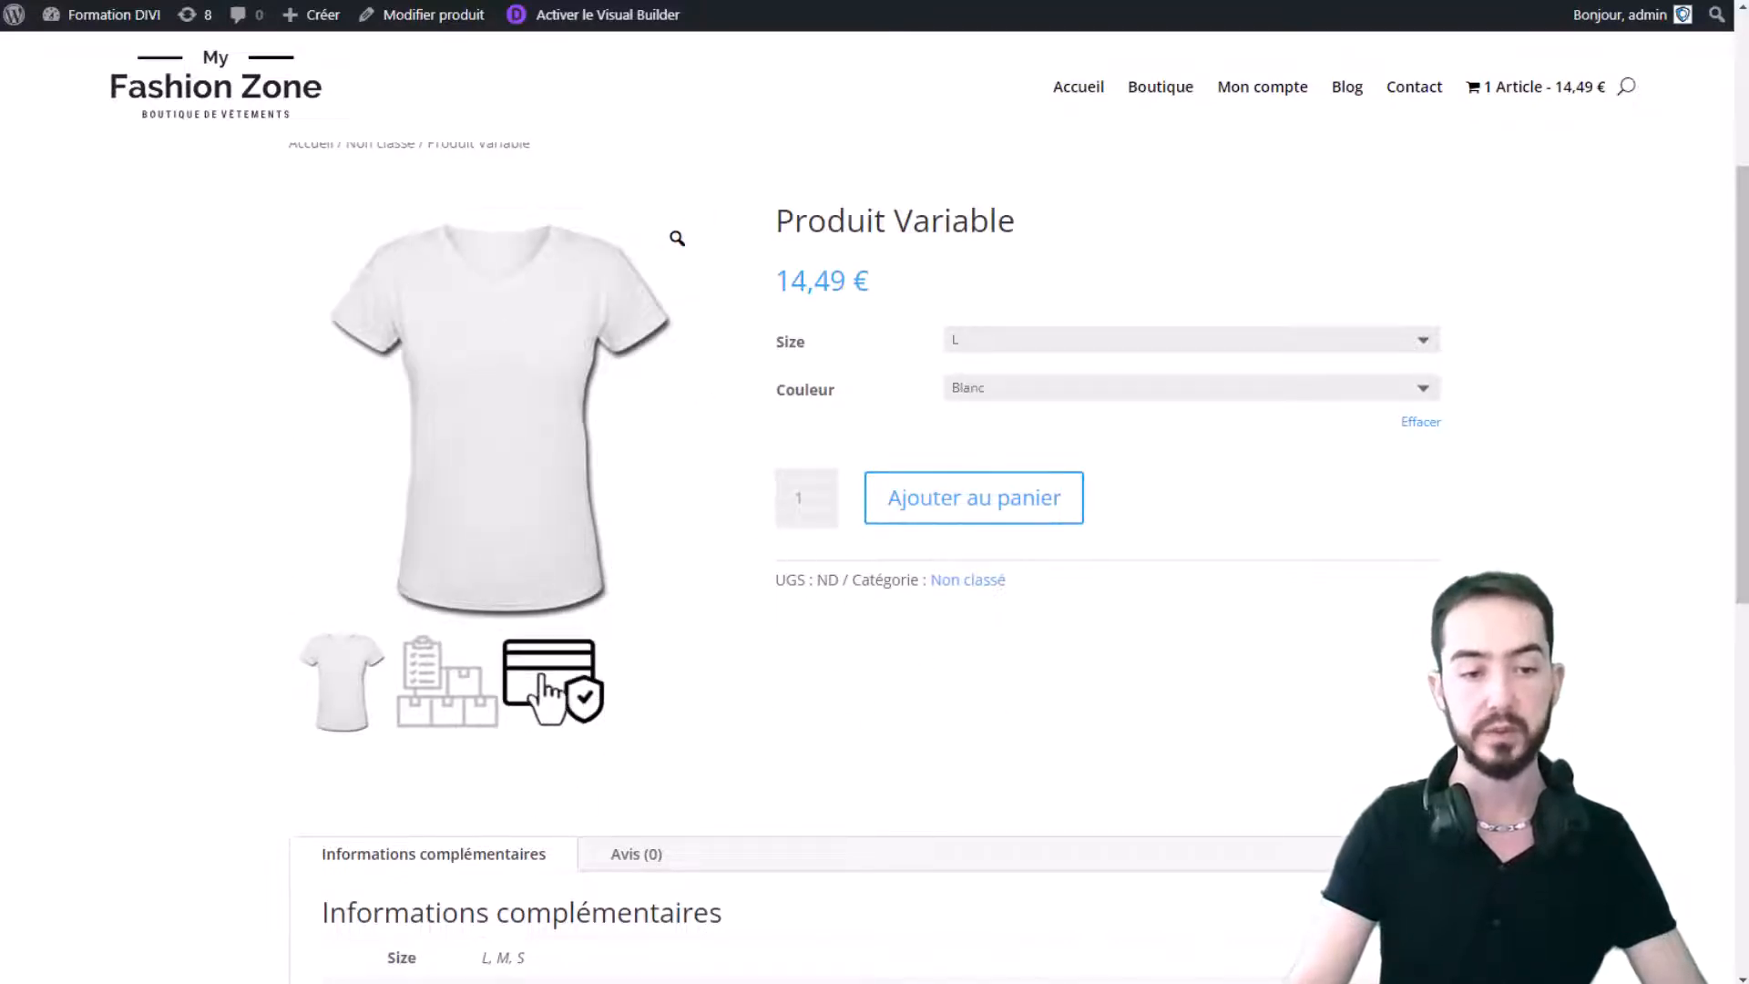
click(465, 695)
click(549, 682)
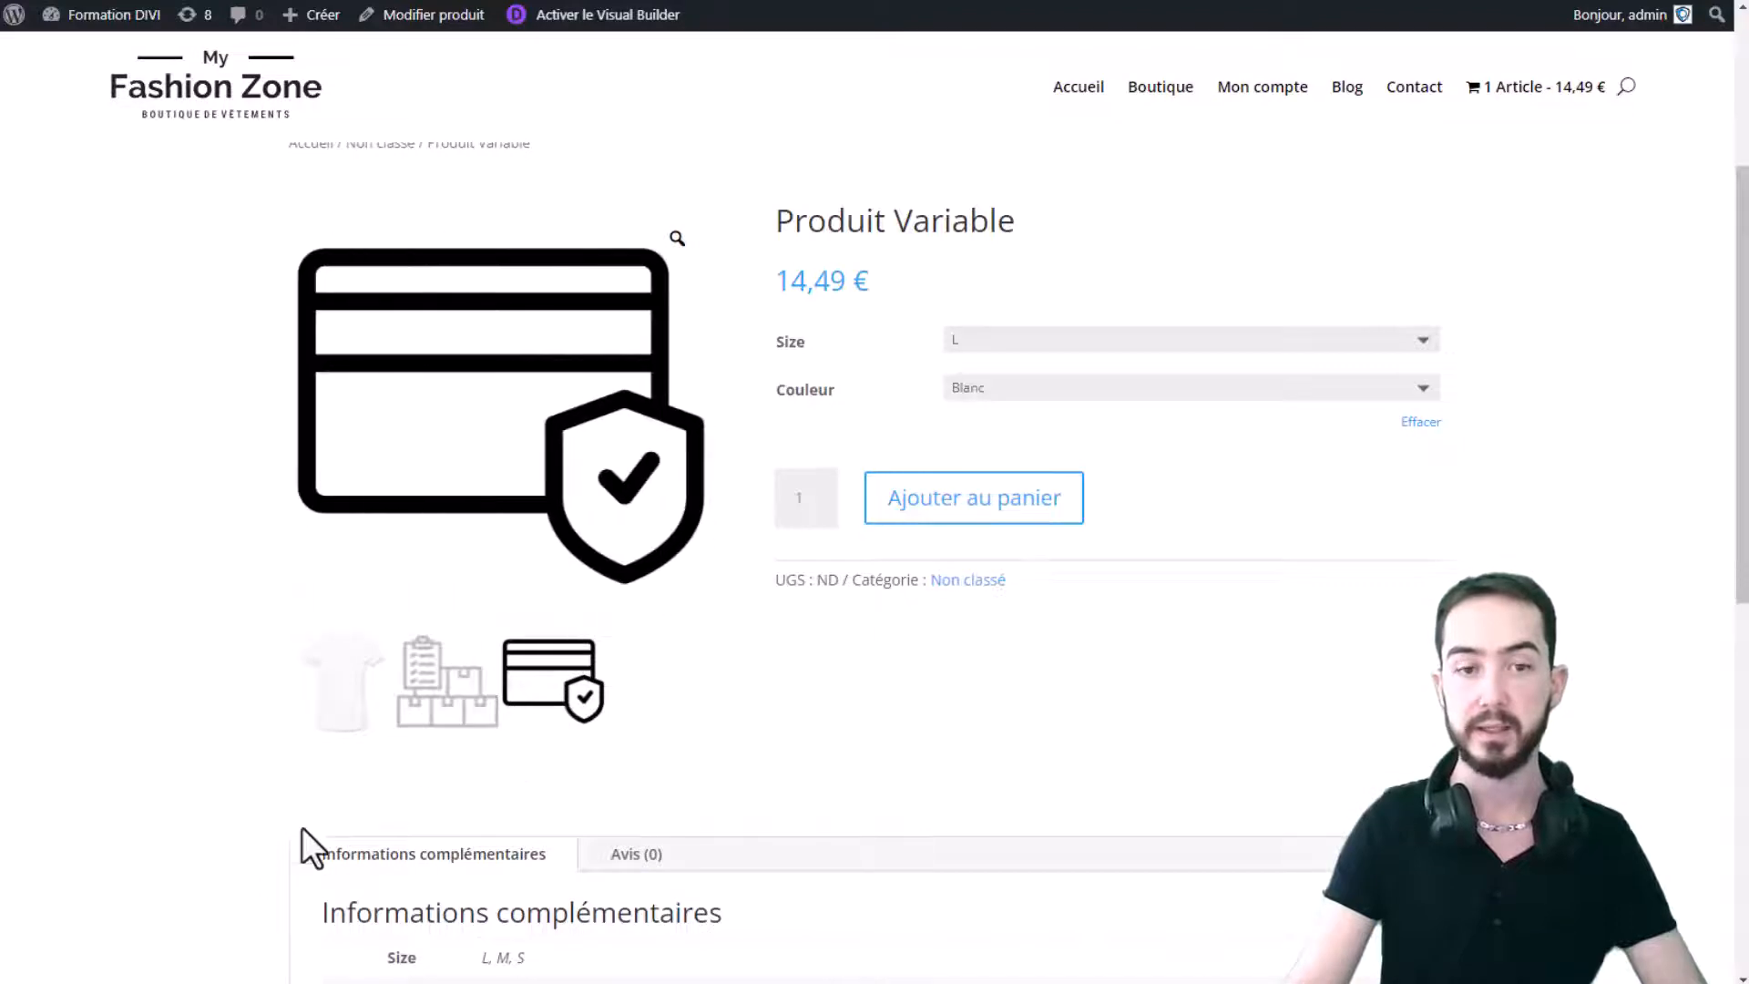
click(470, 688)
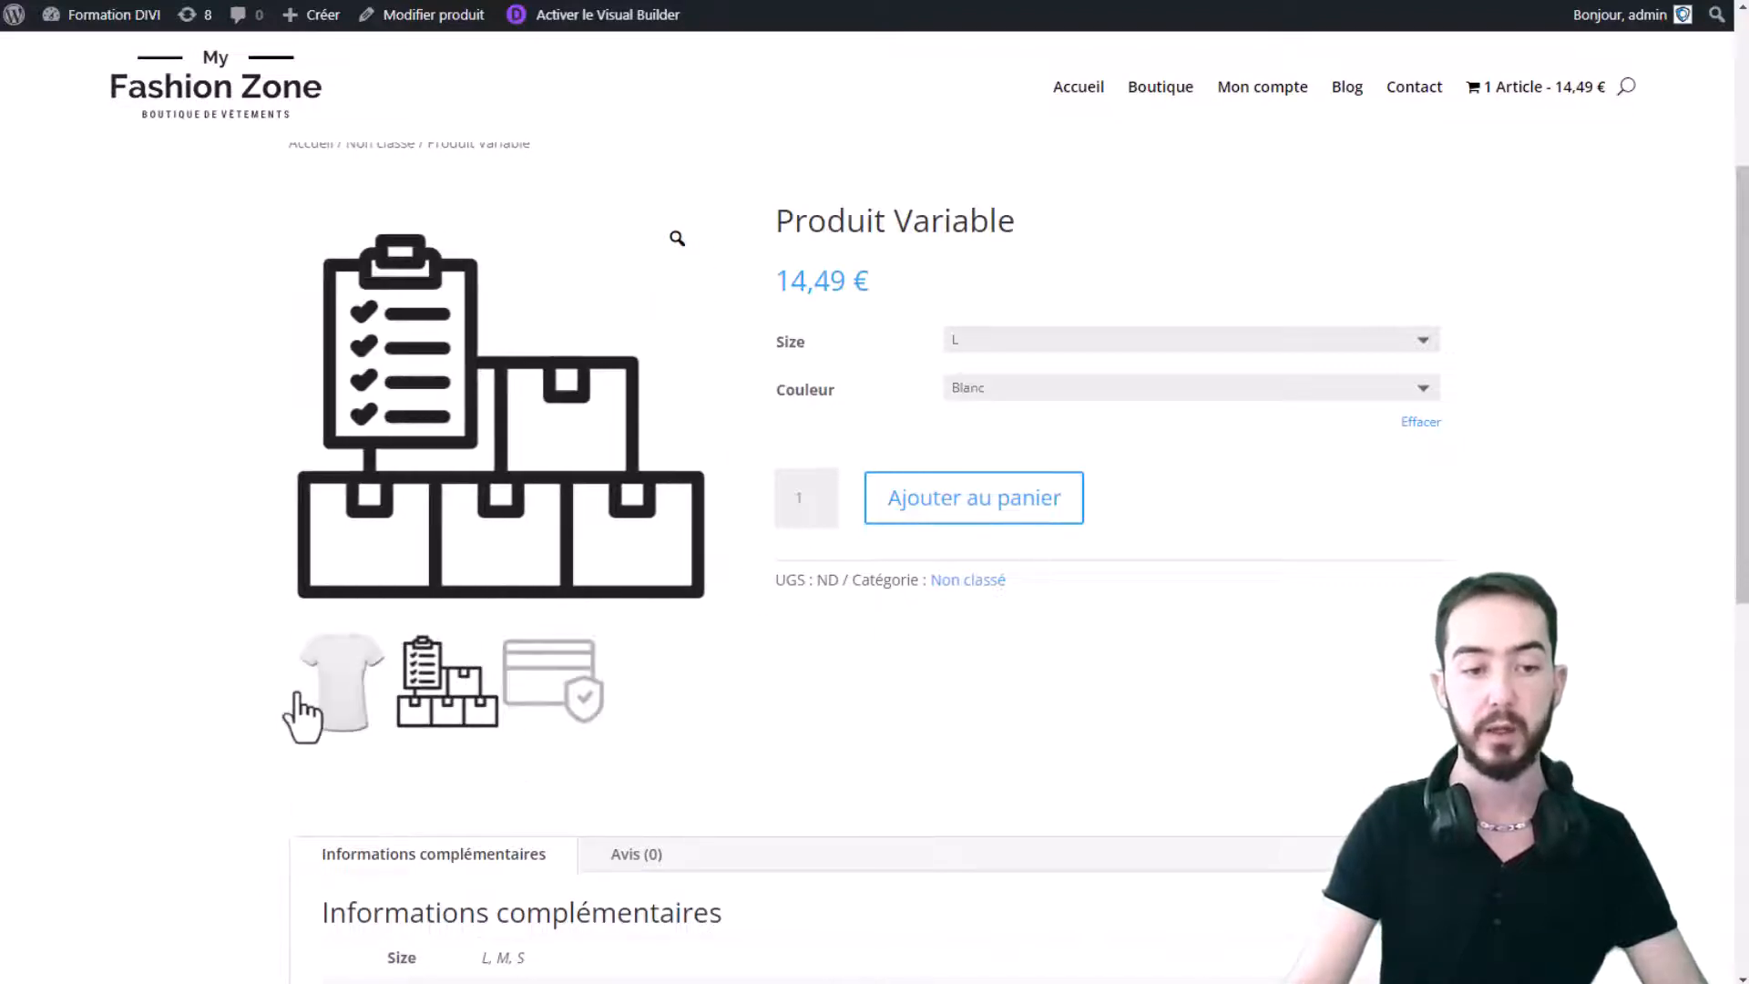
click(319, 702)
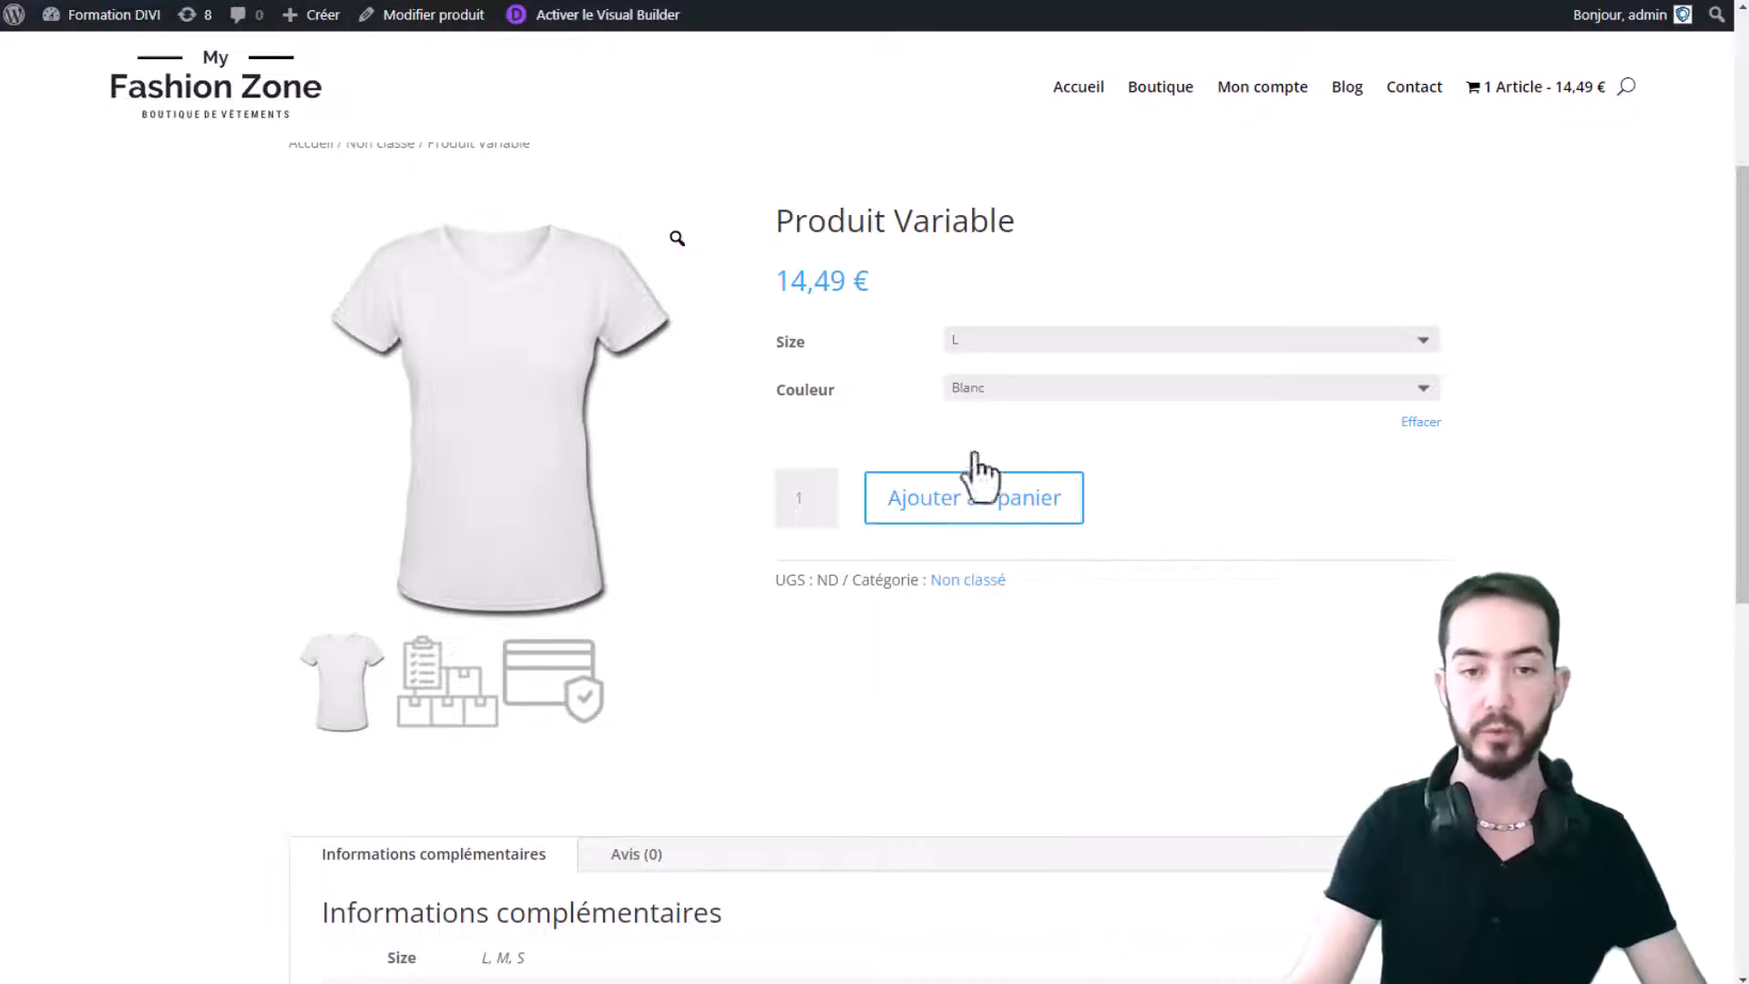
- Examine the size and colour choices offered for Produit Variable, keeping L and Blanc selected
click(988, 341)
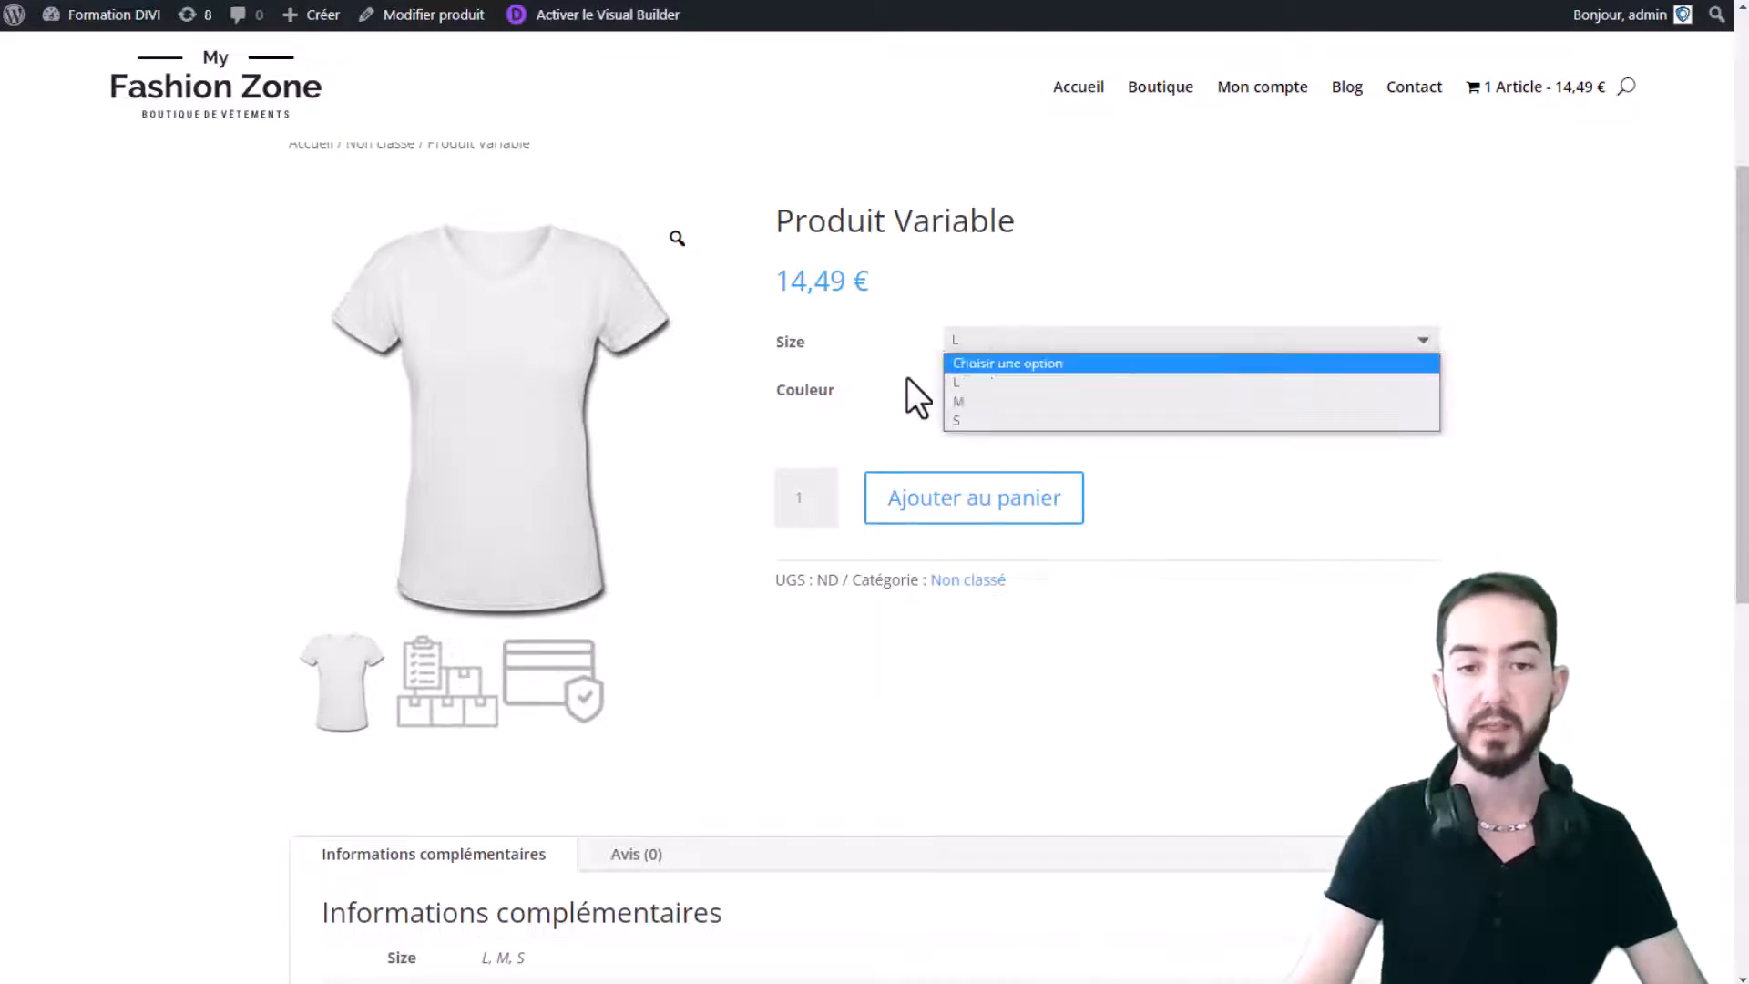
click(899, 406)
click(1009, 386)
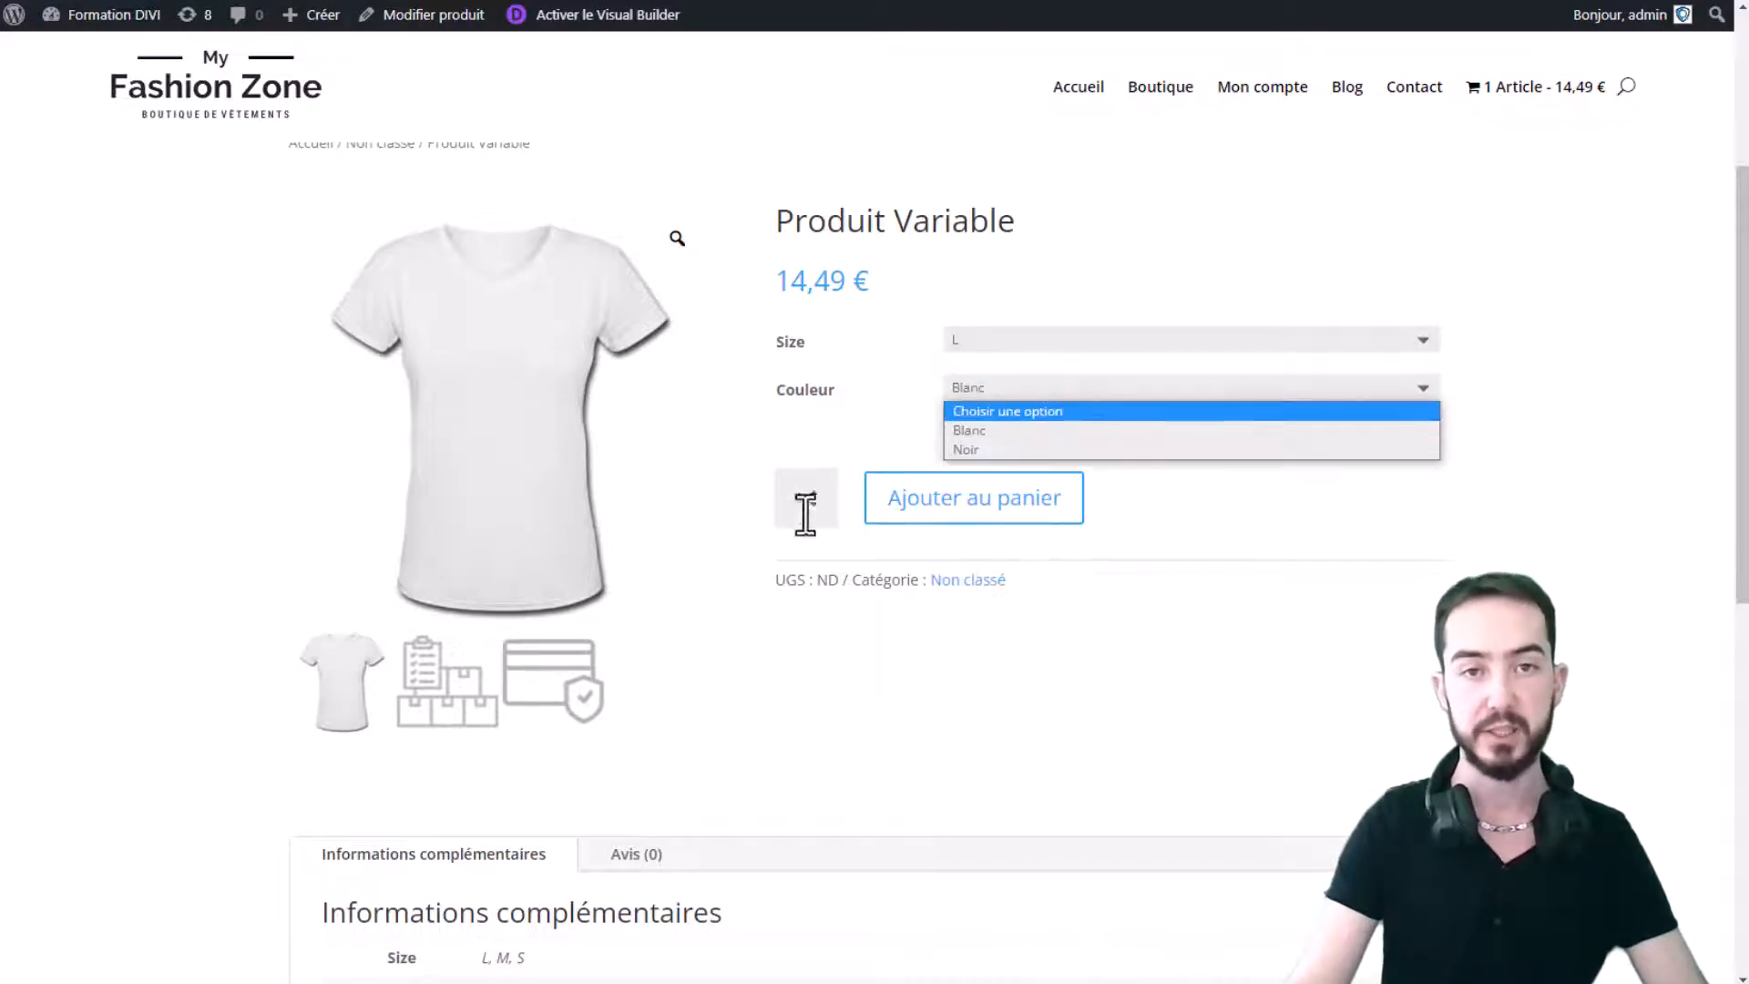
click(850, 676)
- Return to the shop's product listing and display the first products
click(1157, 93)
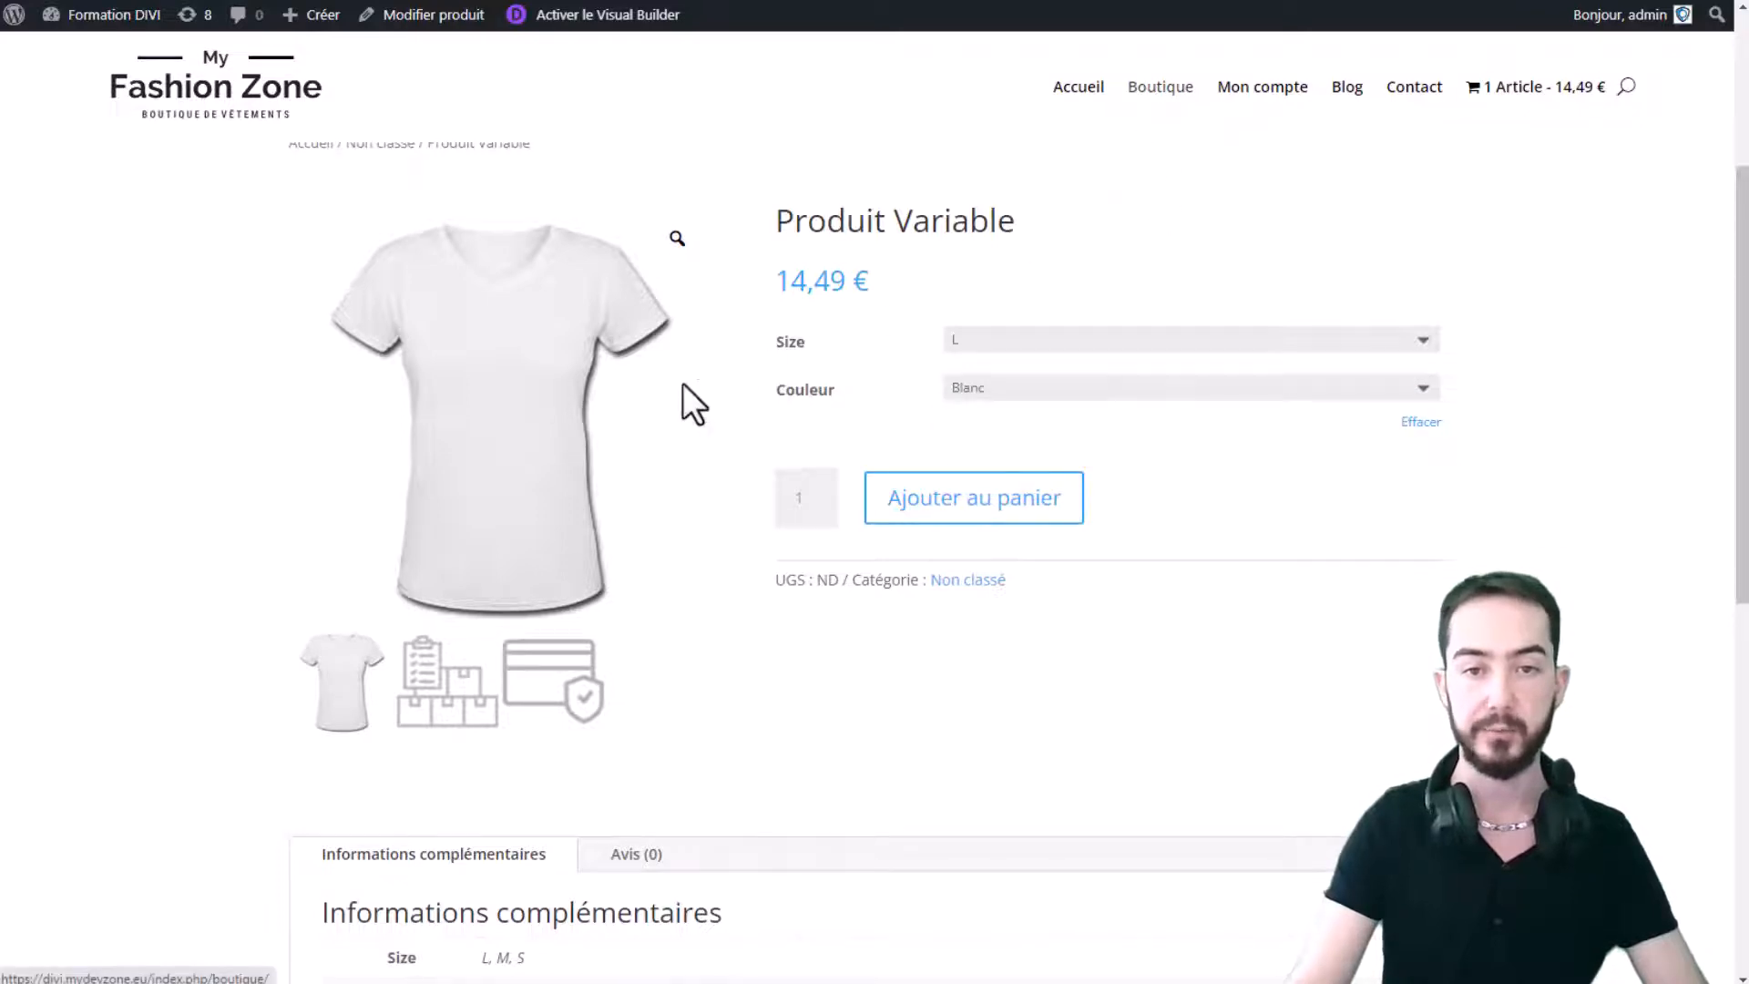
scroll(832, 480, down, 2)
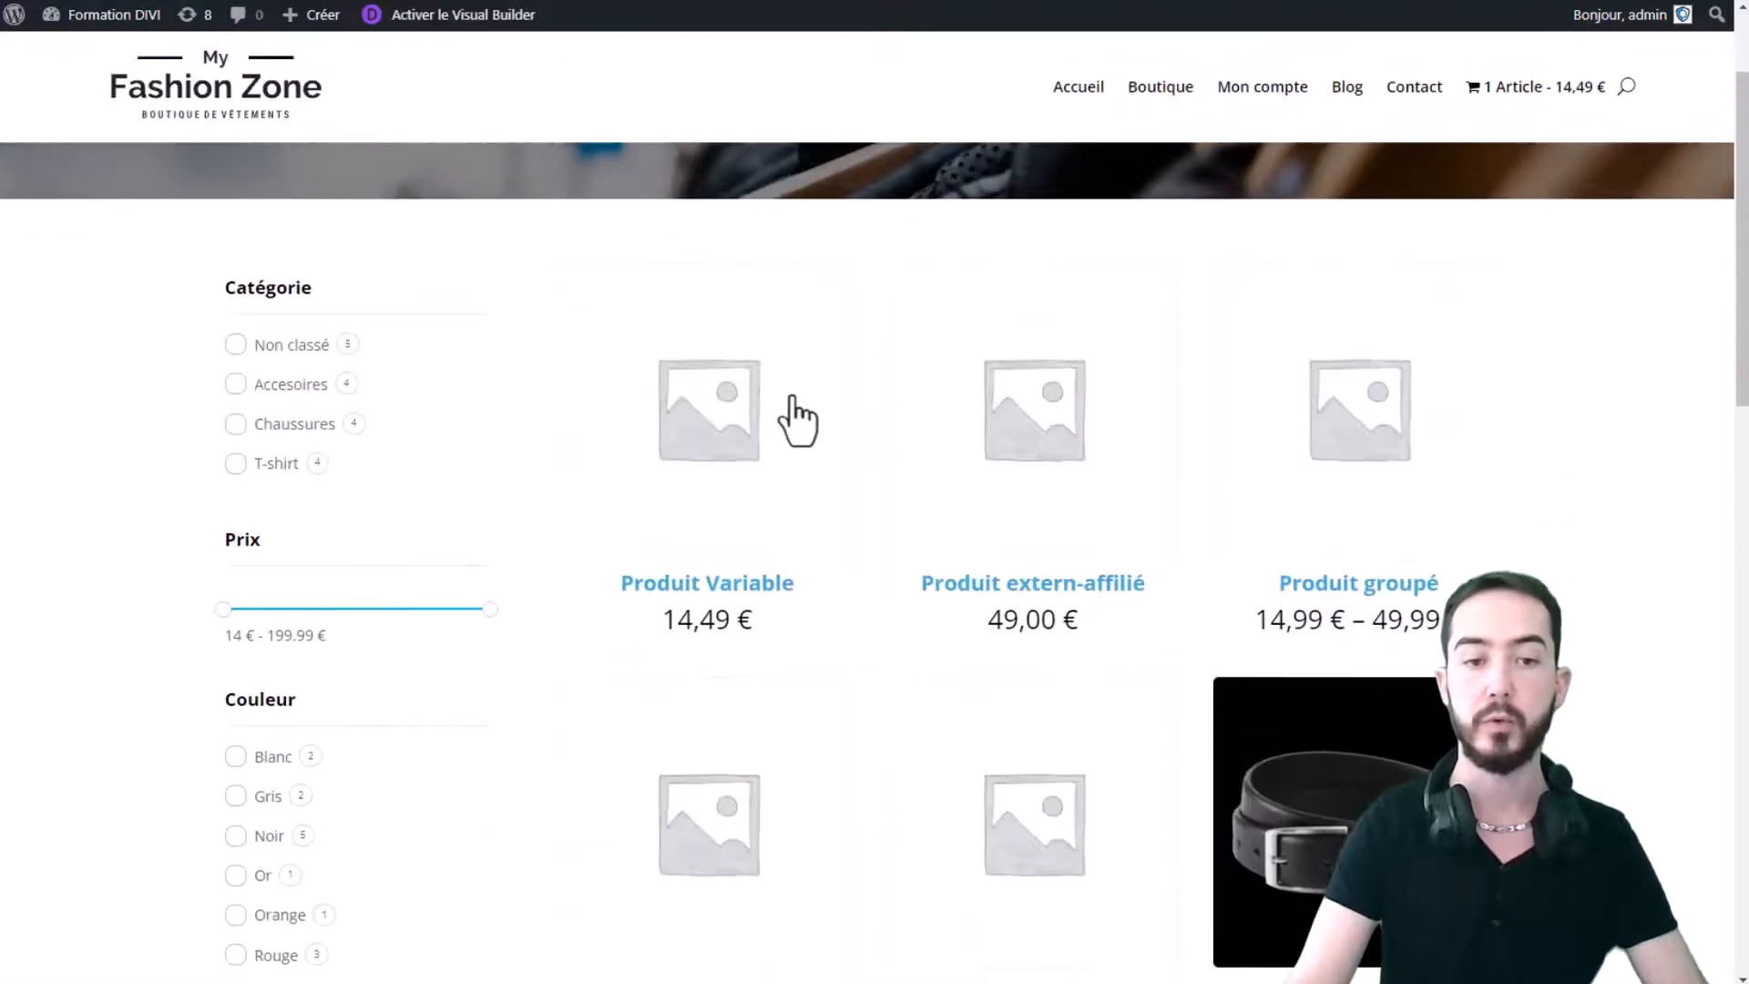